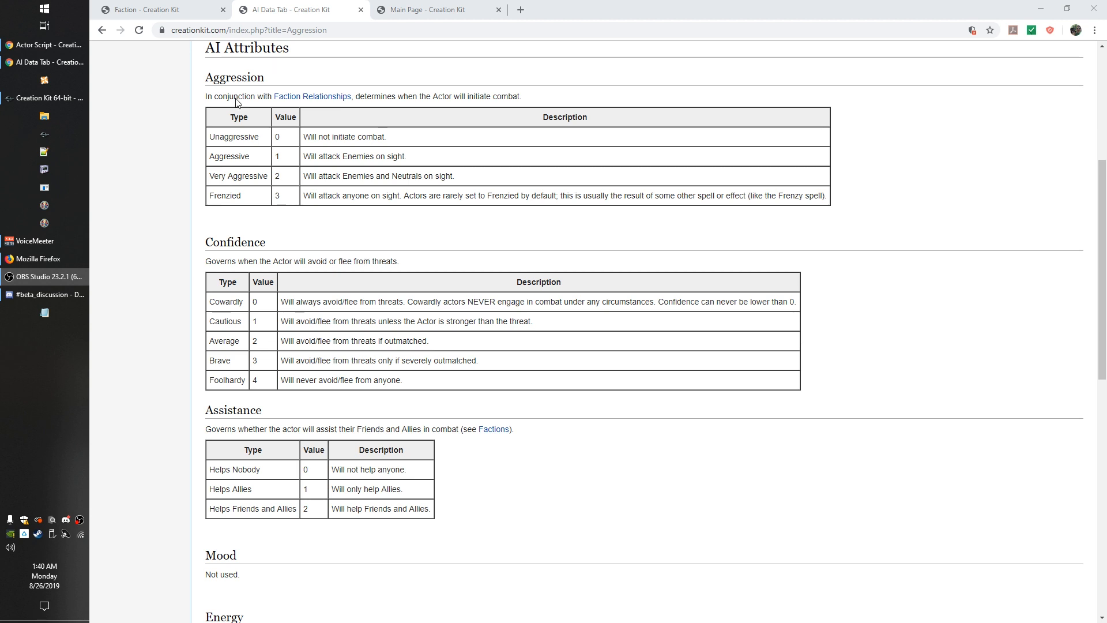
Compare the Fallout 4 wiki's Faction article with the AI Data Tab article covering aggression, confidence and assistance
{"action": "key", "text": "ctrl+shift+Tab"}
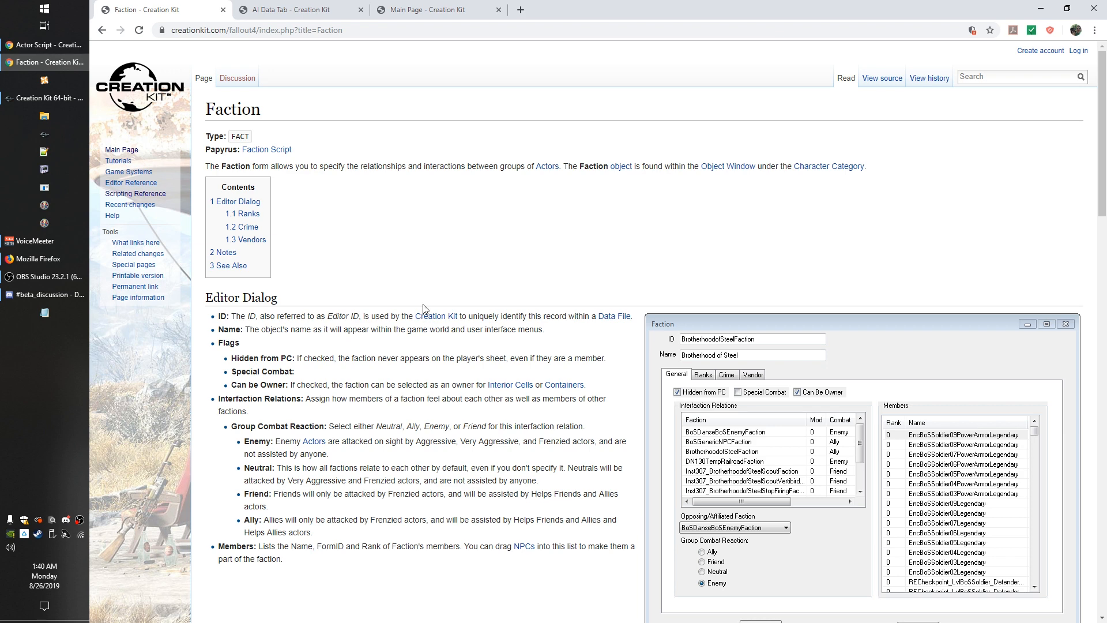
{"action": "key", "text": "ctrl+Tab"}
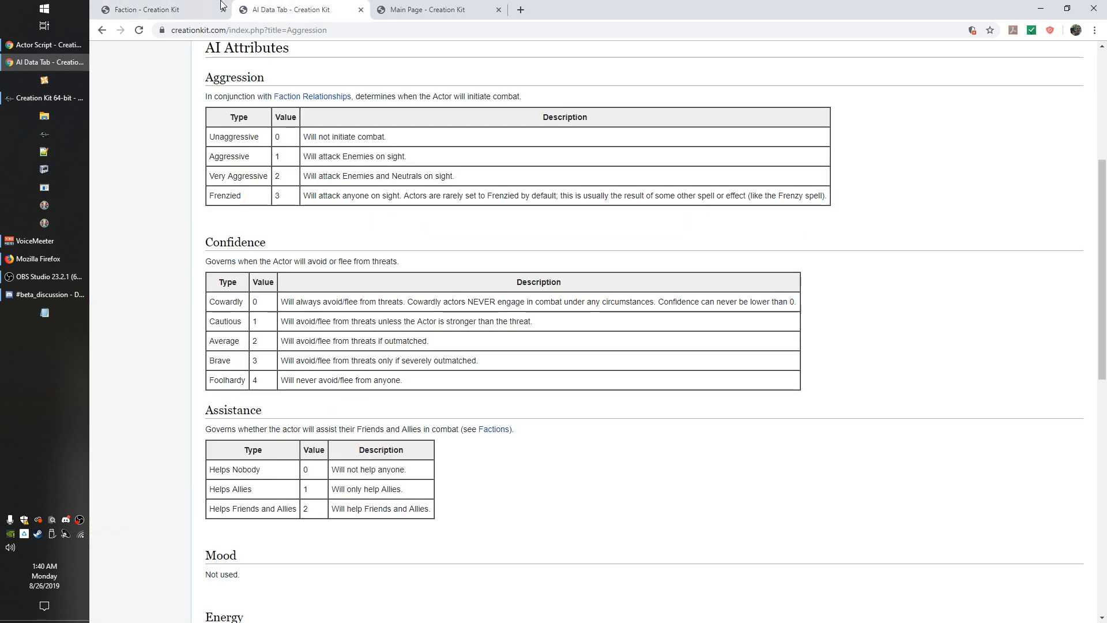
{"action": "left_click", "coordinate": [163, 6]}
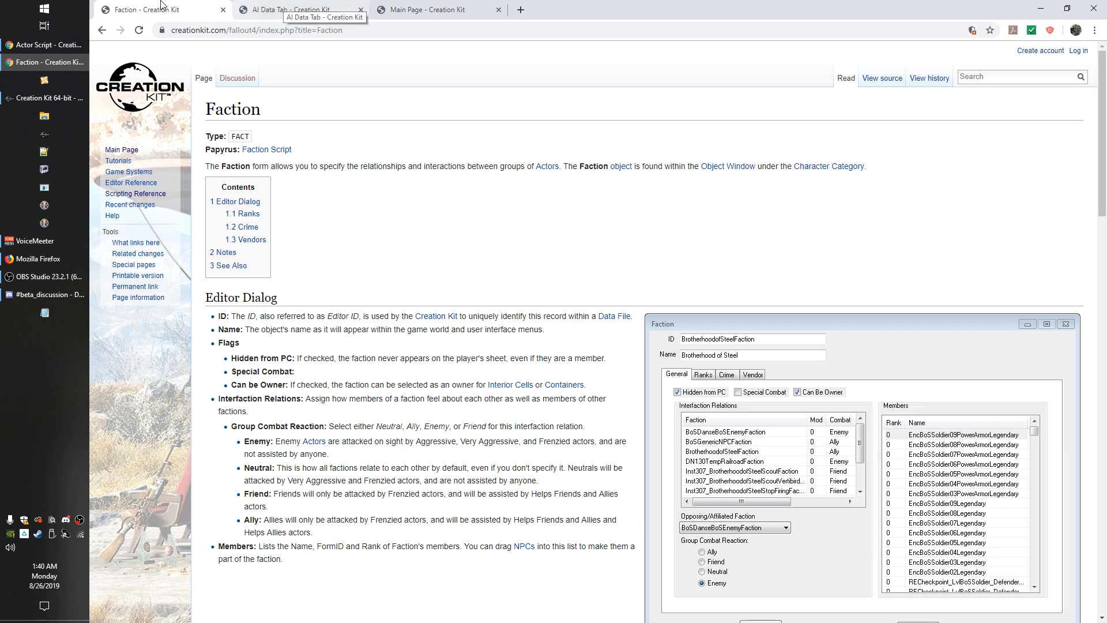
{"action": "left_click", "coordinate": [290, 6]}
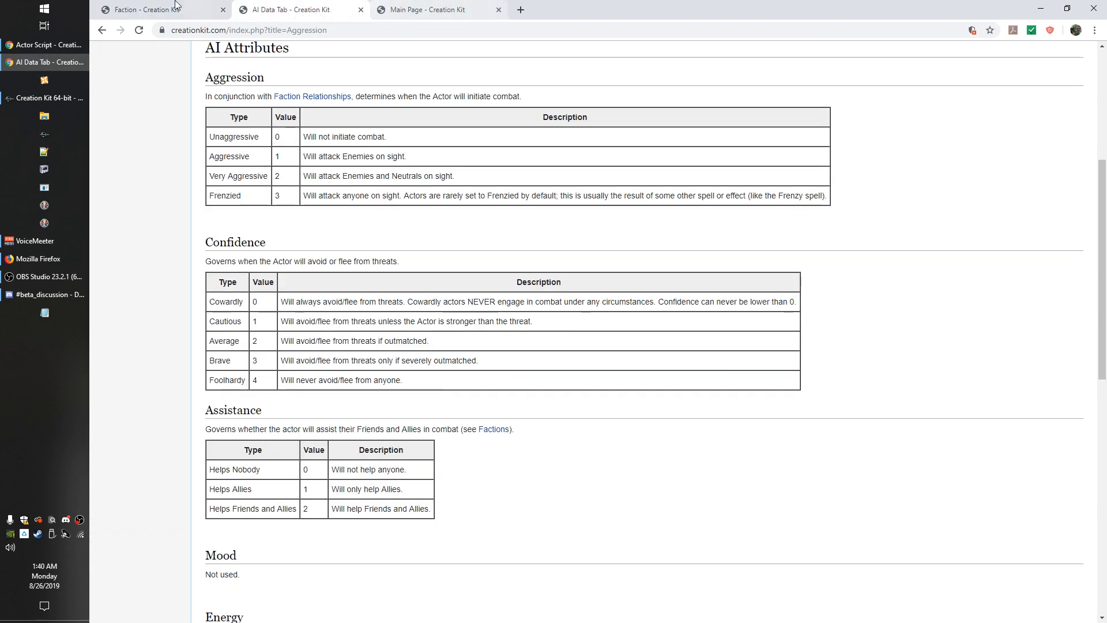
{"action": "left_click", "coordinate": [220, 6]}
{"action": "left_click", "coordinate": [249, 6]}
{"action": "left_click", "coordinate": [155, 6]}
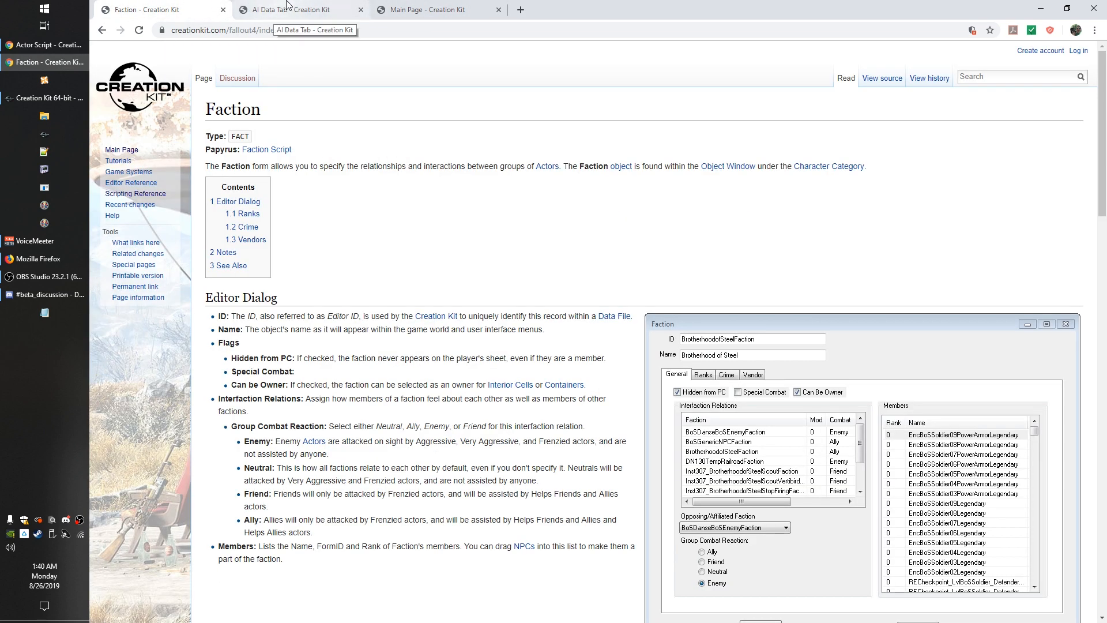
{"action": "left_click", "coordinate": [287, 6]}
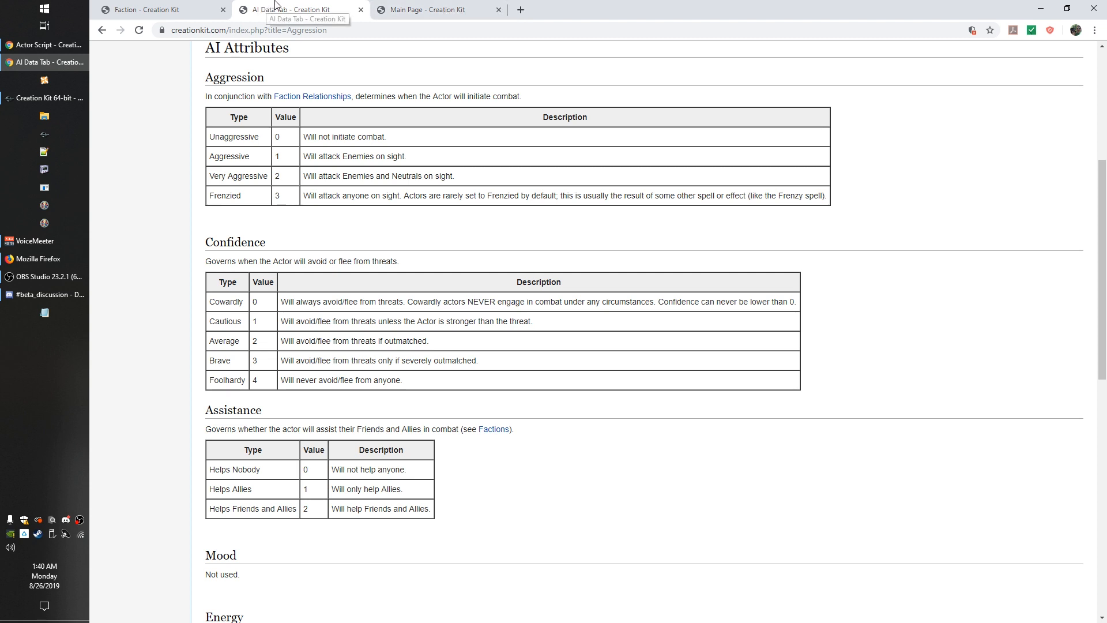
{"action": "left_click", "coordinate": [184, 7]}
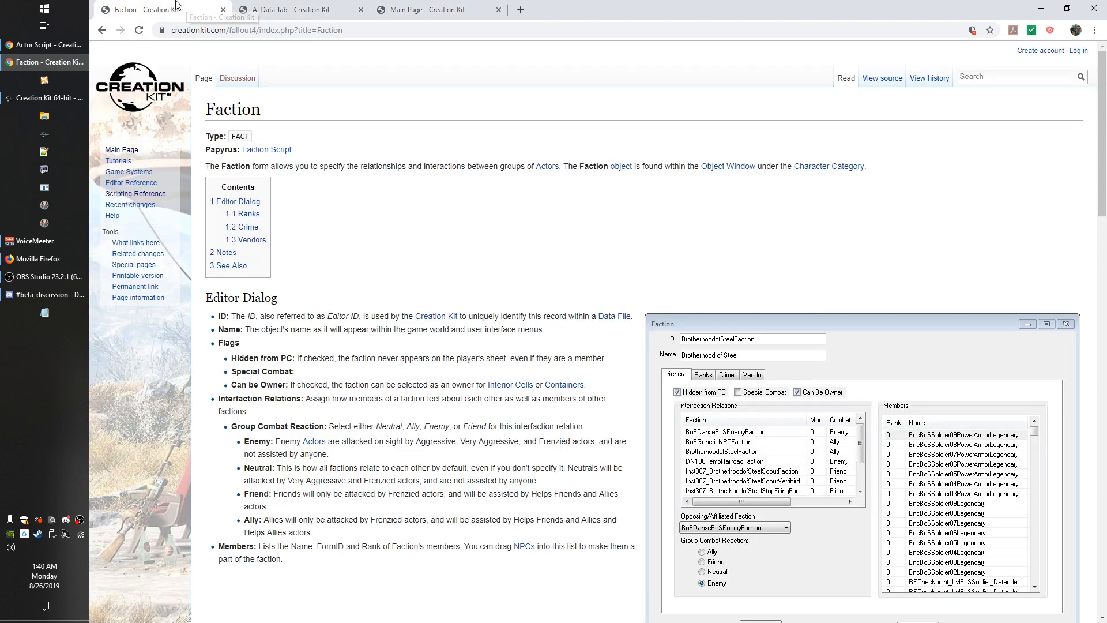
{"action": "left_click", "coordinate": [353, 10]}
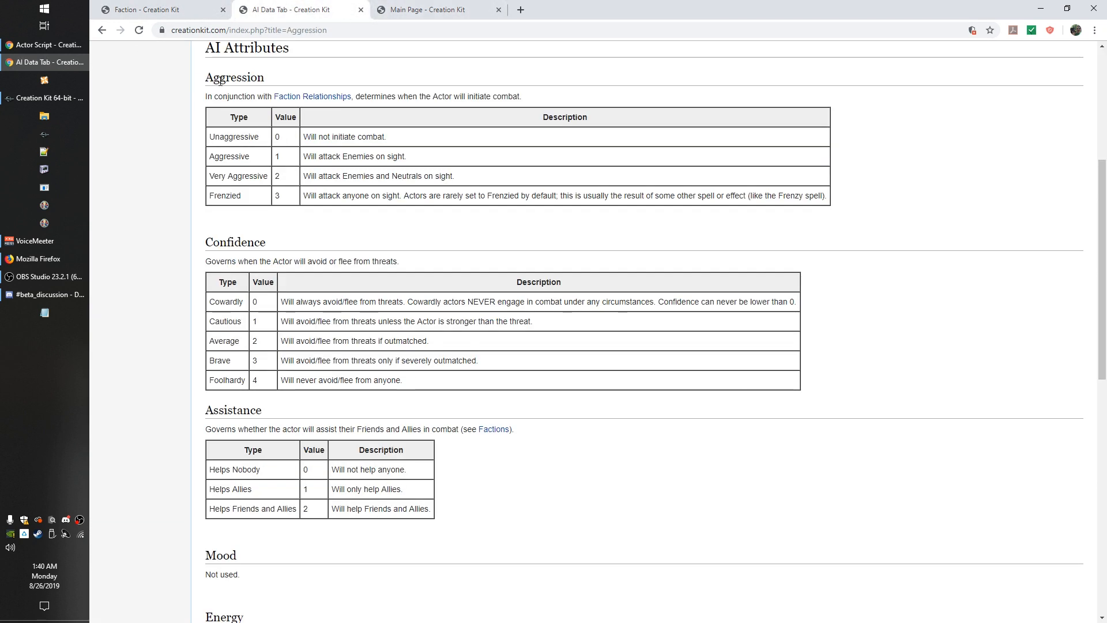
{"action": "left_click", "coordinate": [164, 7]}
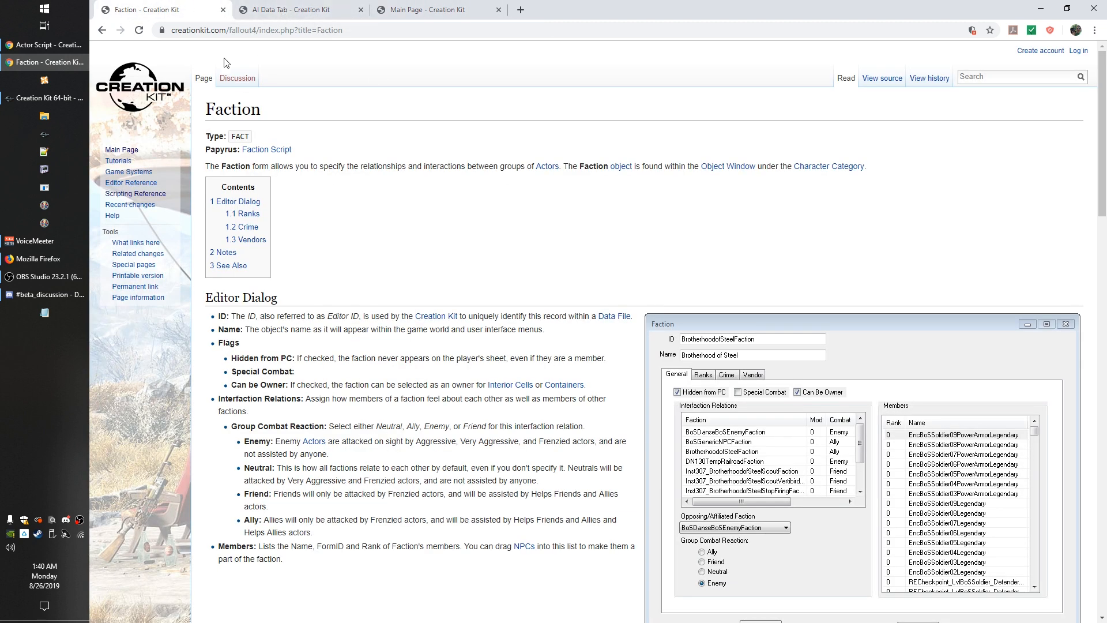
Load the creationkit.com landing page in the wiki's Main Page tab and enter The Elder Scrolls V: Skyrim wiki
{"action": "left_click", "coordinate": [420, 10]}
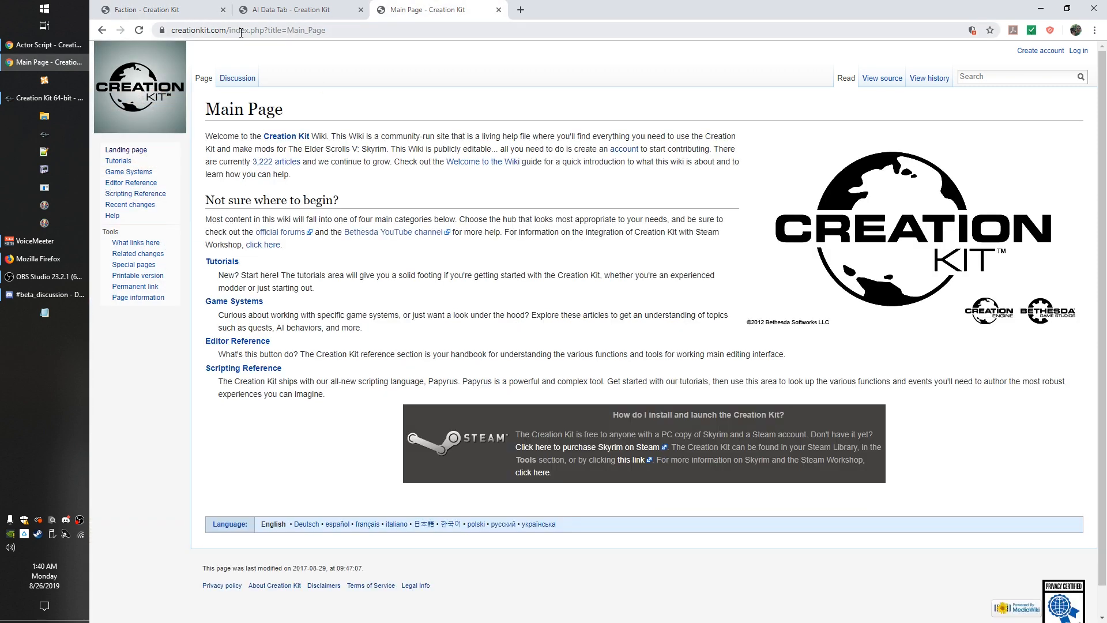
{"action": "left_click_drag", "start_coordinate": [229, 31], "coordinate": [524, 69]}
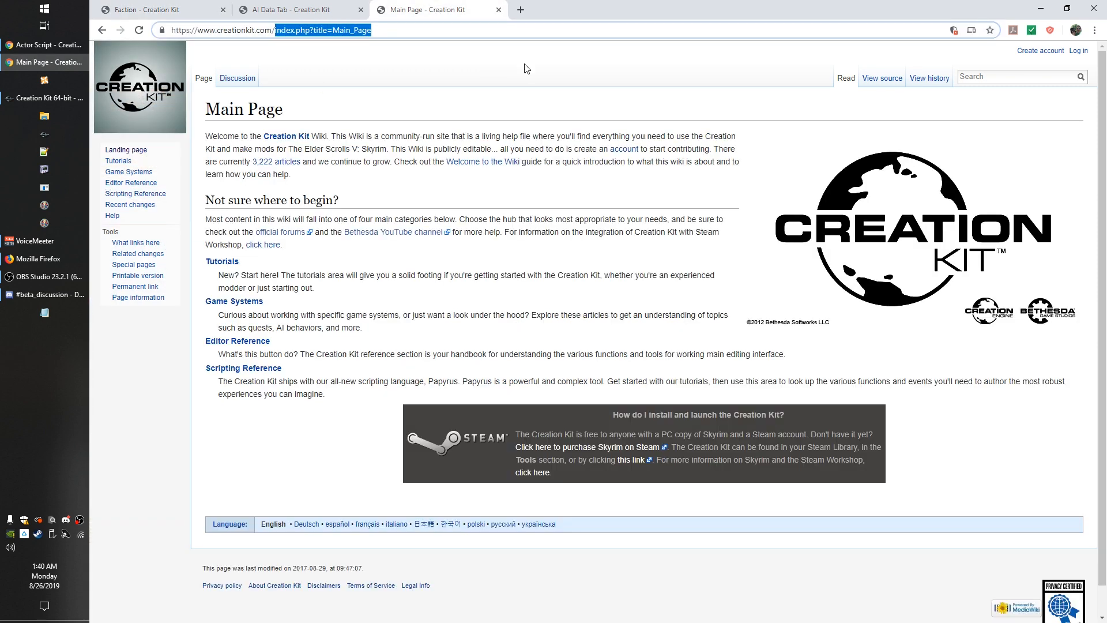
{"action": "key", "text": "BackSpace"}
{"action": "key", "text": "Return"}
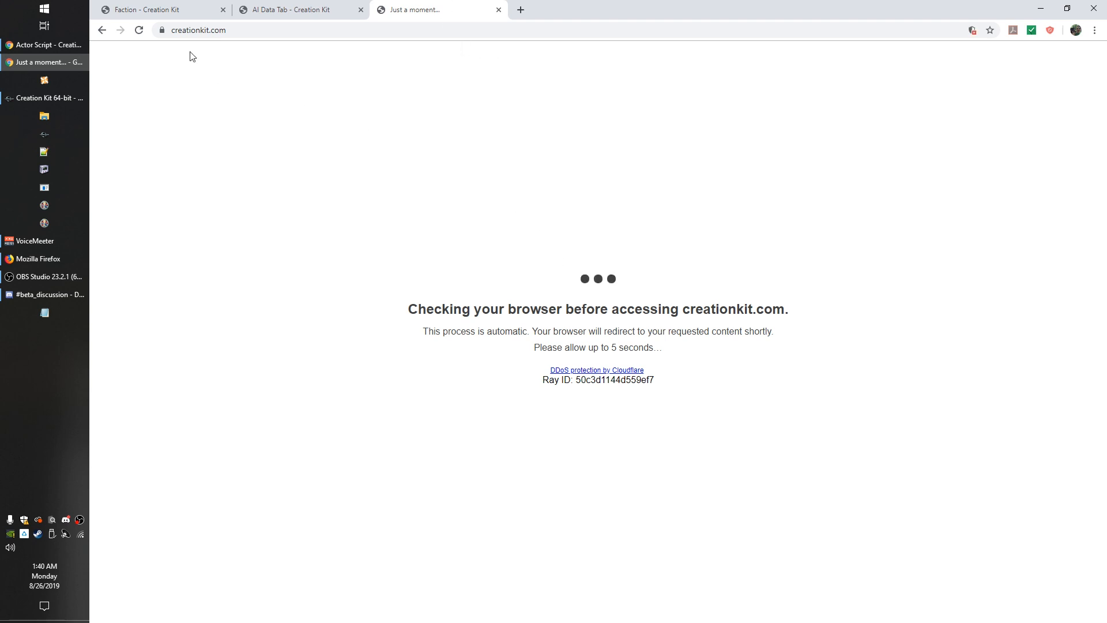
{"action": "left_click", "coordinate": [199, 31]}
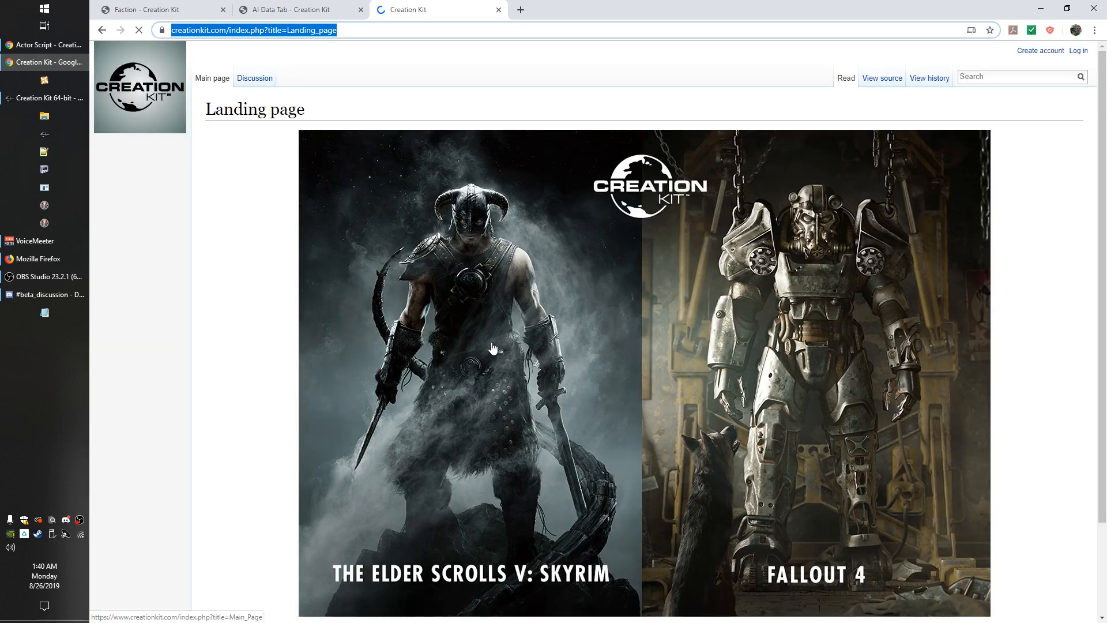
{"action": "left_click", "coordinate": [455, 335]}
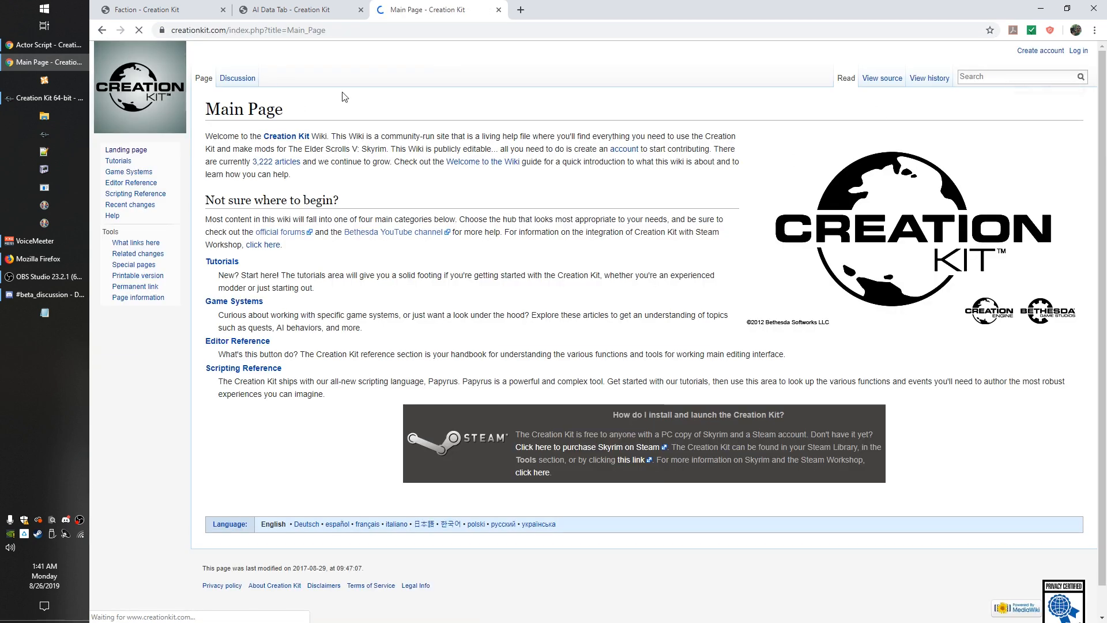
Return to the AI Data Tab article and view its contents list and the Aggression table
{"action": "left_click", "coordinate": [323, 10]}
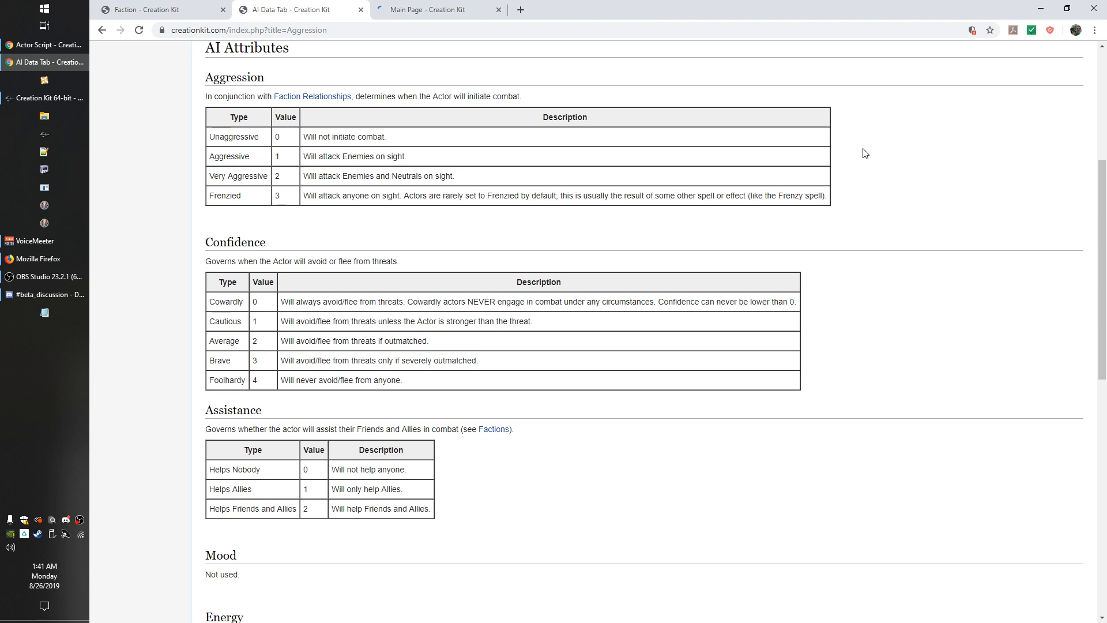
{"action": "scroll", "coordinate": [395, 280], "scroll_direction": "up", "scroll_amount": 4}
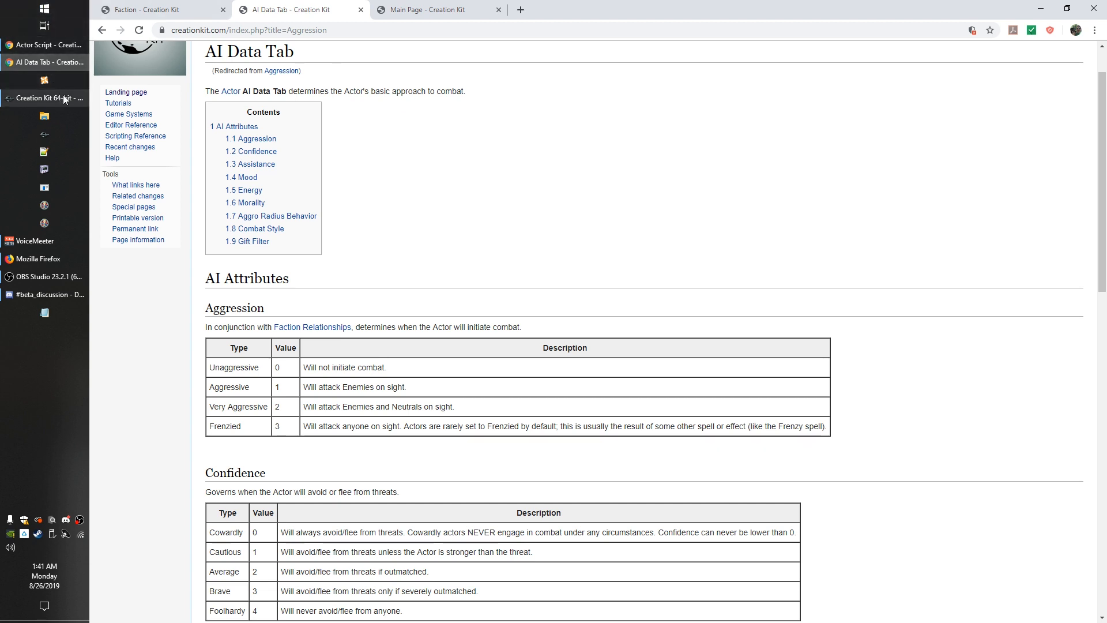
Switch to the Creation Kit and arrange the RaiderFaction and kgTest_TestFaction windows slightly higher, with kgTest_TestFaction in front
{"action": "mouse_move", "coordinate": [62, 95]}
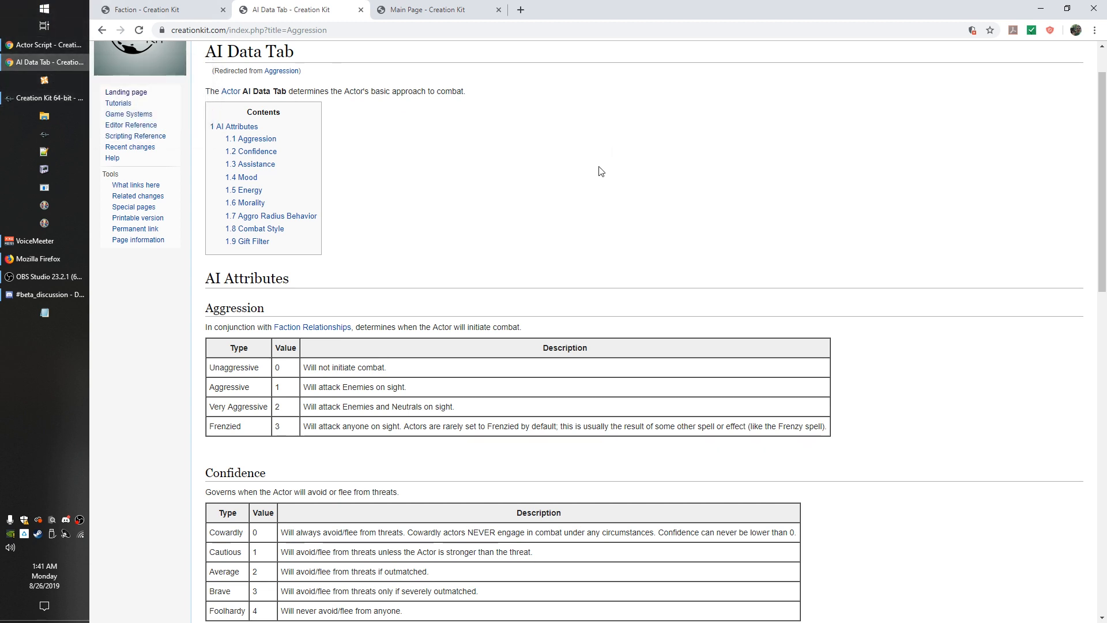
{"action": "left_click", "coordinate": [60, 98]}
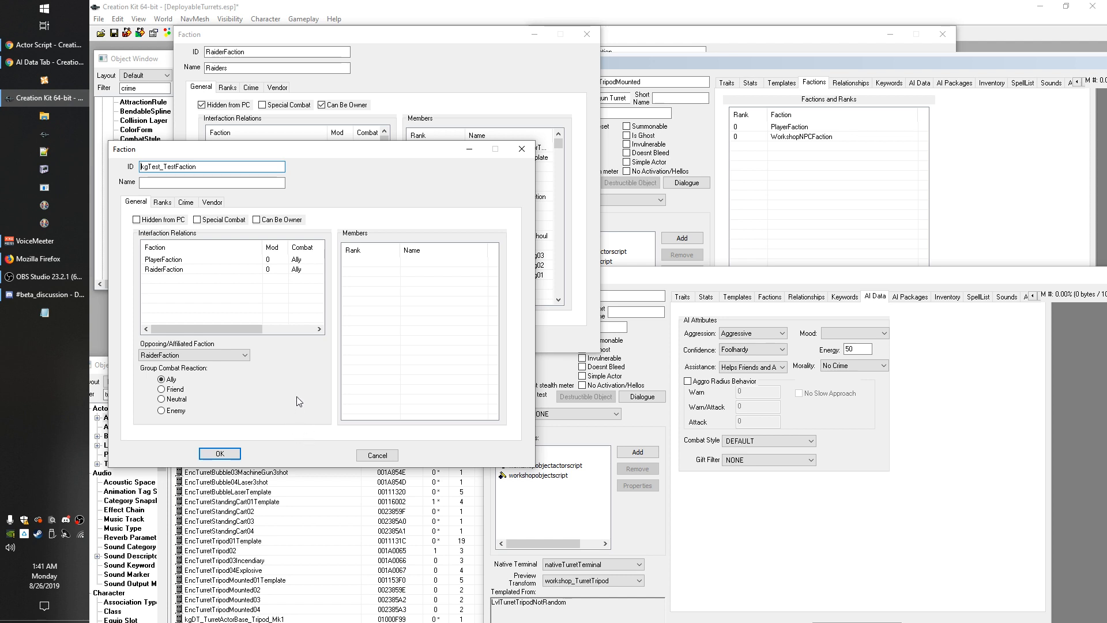
{"action": "mouse_move", "coordinate": [388, 38]}
{"action": "left_mouse_down"}
{"action": "mouse_move", "coordinate": [465, 159]}
{"action": "mouse_move", "coordinate": [363, 40]}
{"action": "mouse_move", "coordinate": [385, 31]}
{"action": "left_mouse_up"}
{"action": "left_click", "coordinate": [169, 160]}
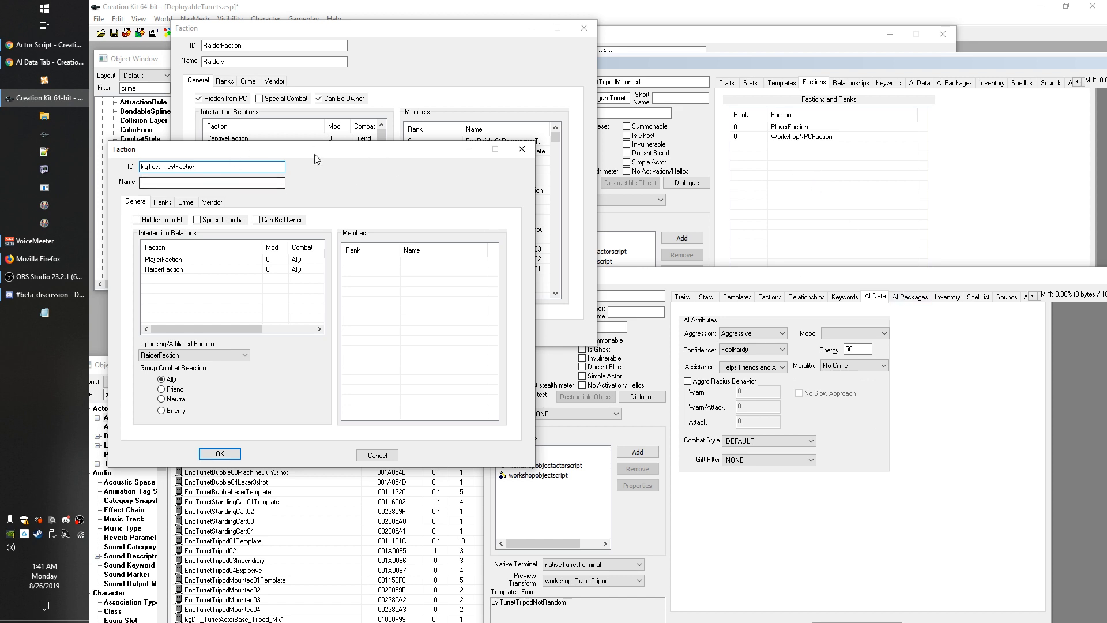
{"action": "left_click_drag", "start_coordinate": [340, 154], "coordinate": [333, 127]}
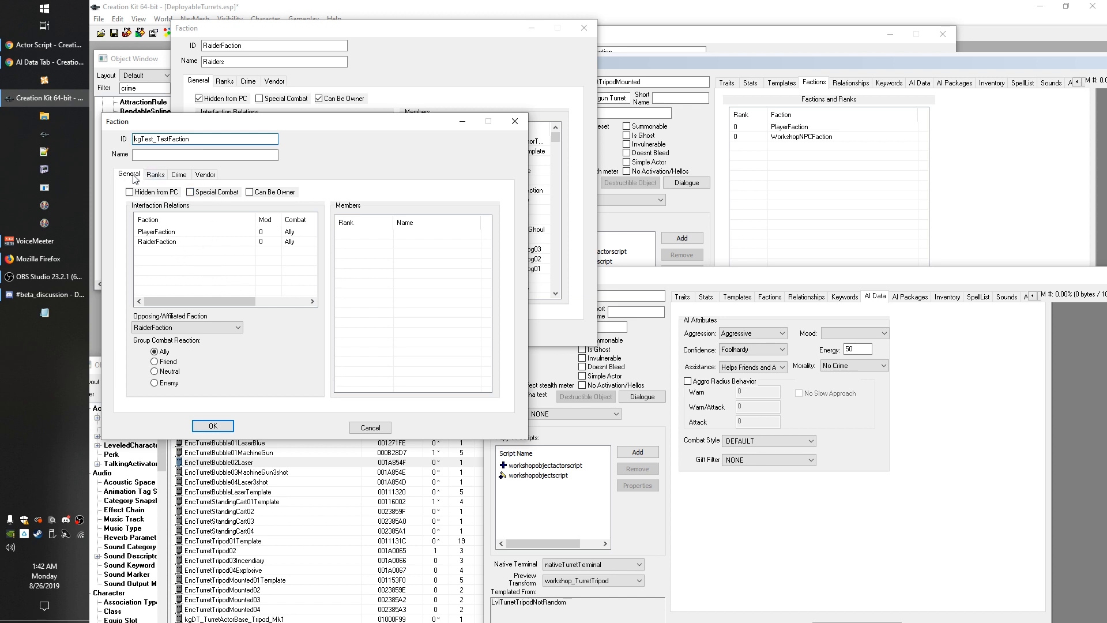
Show the WorkshopTurretTripod actor's AI data, lower its window again, and bring the kgTest_TestFaction window to the front slightly lower
{"action": "left_click_drag", "start_coordinate": [873, 280], "coordinate": [874, 184]}
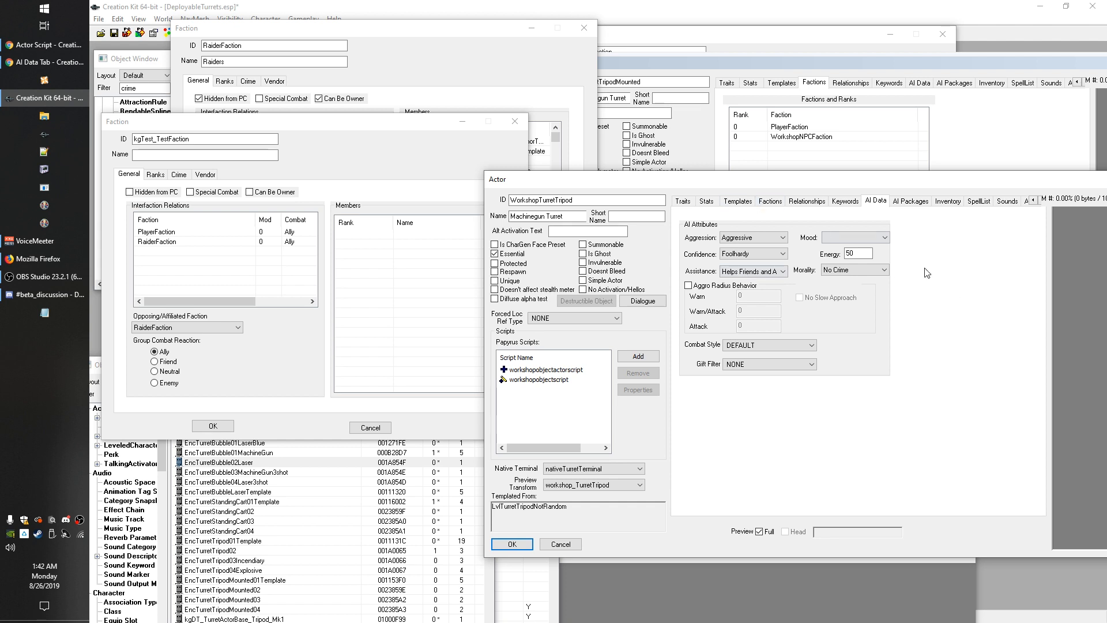
{"action": "left_click_drag", "start_coordinate": [845, 184], "coordinate": [829, 264]}
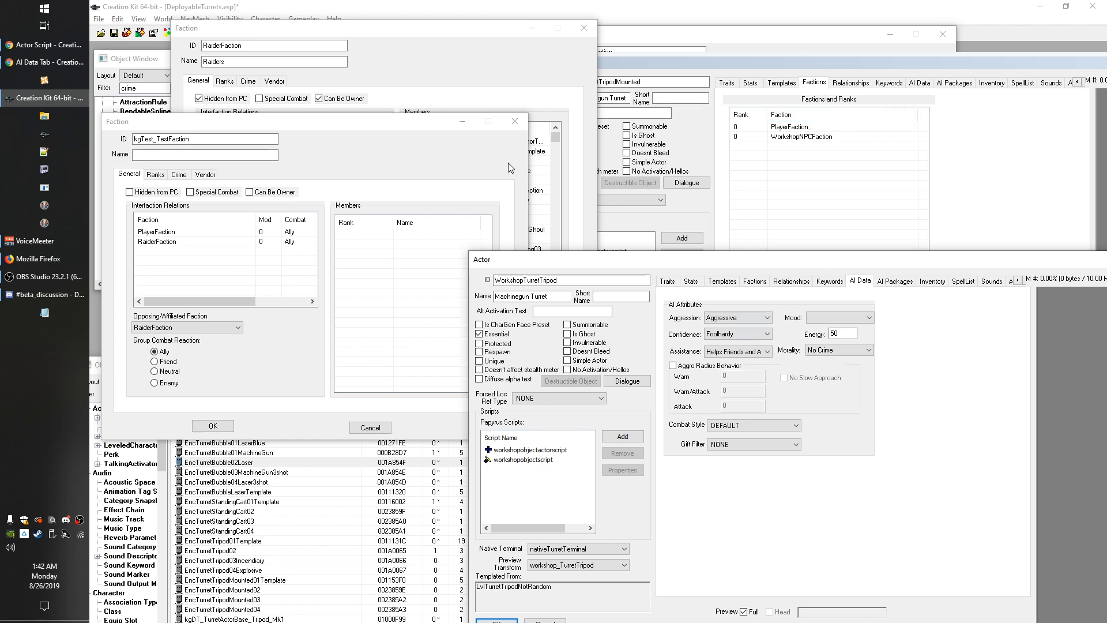
{"action": "mouse_move", "coordinate": [151, 122]}
{"action": "left_mouse_down"}
{"action": "mouse_move", "coordinate": [164, 139]}
{"action": "mouse_move", "coordinate": [151, 140]}
{"action": "left_mouse_up"}
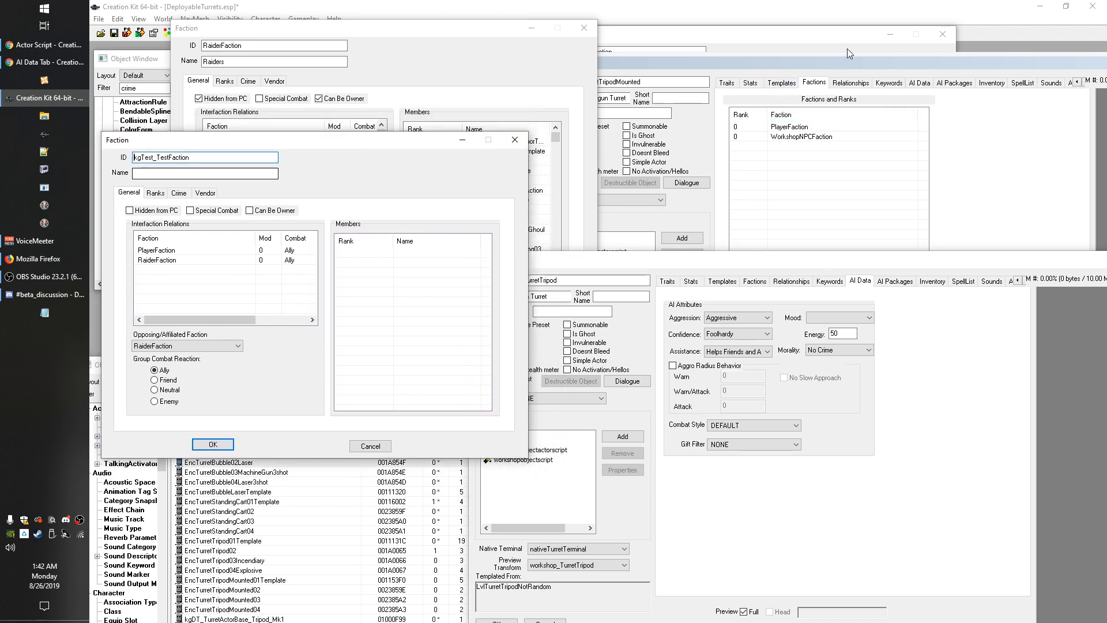
Inspect the factions list of the WorkshopTurretTripodMounted actor and its options for adding a faction, and move that window out of view
{"action": "left_click", "coordinate": [820, 82]}
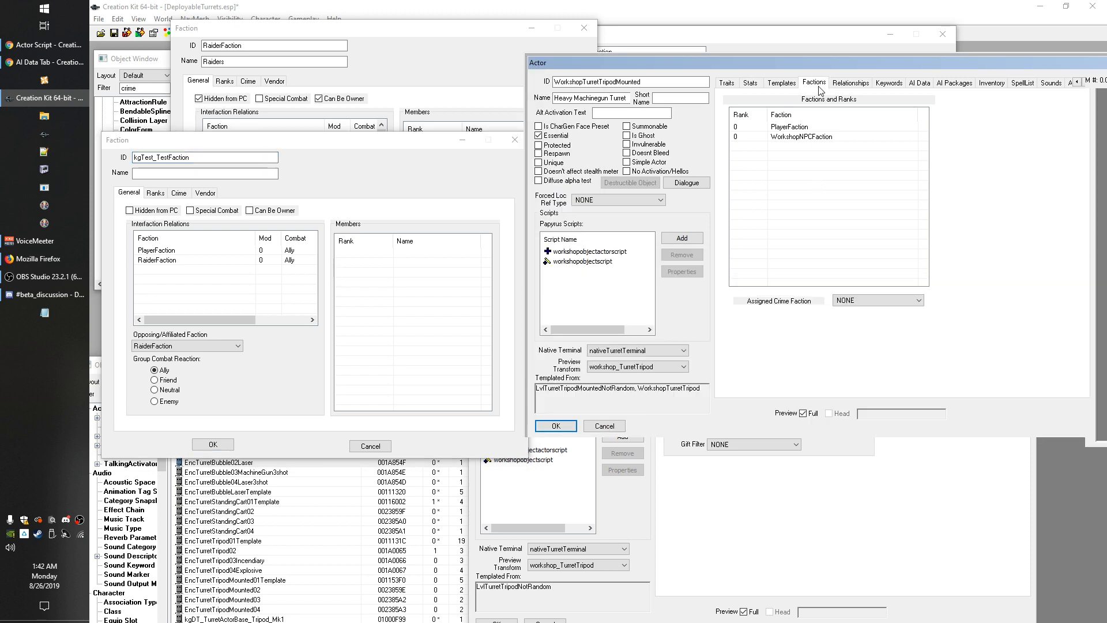
{"action": "right_click", "coordinate": [776, 153]}
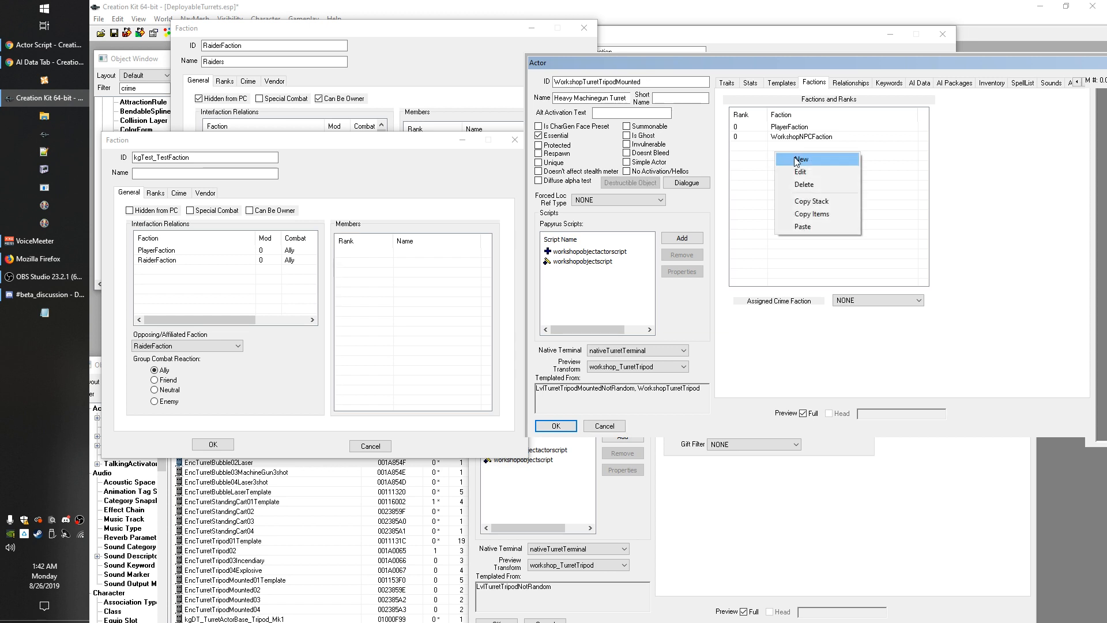
{"action": "left_click", "coordinate": [760, 148]}
{"action": "right_click", "coordinate": [787, 152]}
{"action": "left_click", "coordinate": [779, 148]}
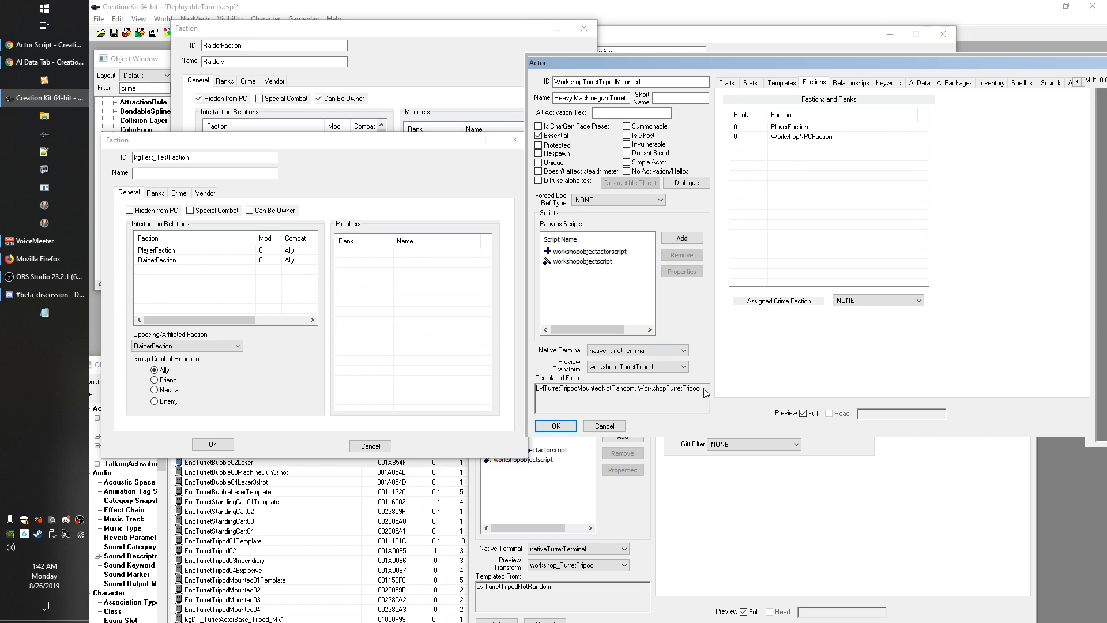
{"action": "left_click_drag", "start_coordinate": [839, 63], "coordinate": [1106, 132]}
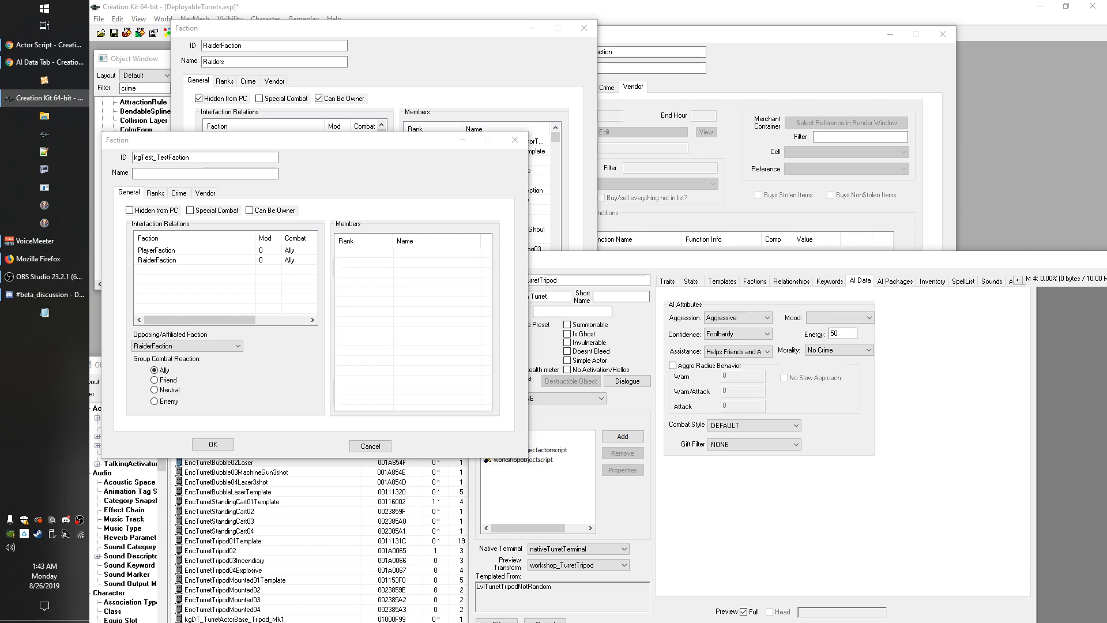
Raise the WorkshopTurretTripod actor window to show its AI data, and lower the kgTest_TestFaction window to uncover RaiderFaction's relations
{"action": "left_click_drag", "start_coordinate": [848, 252], "coordinate": [868, 234]}
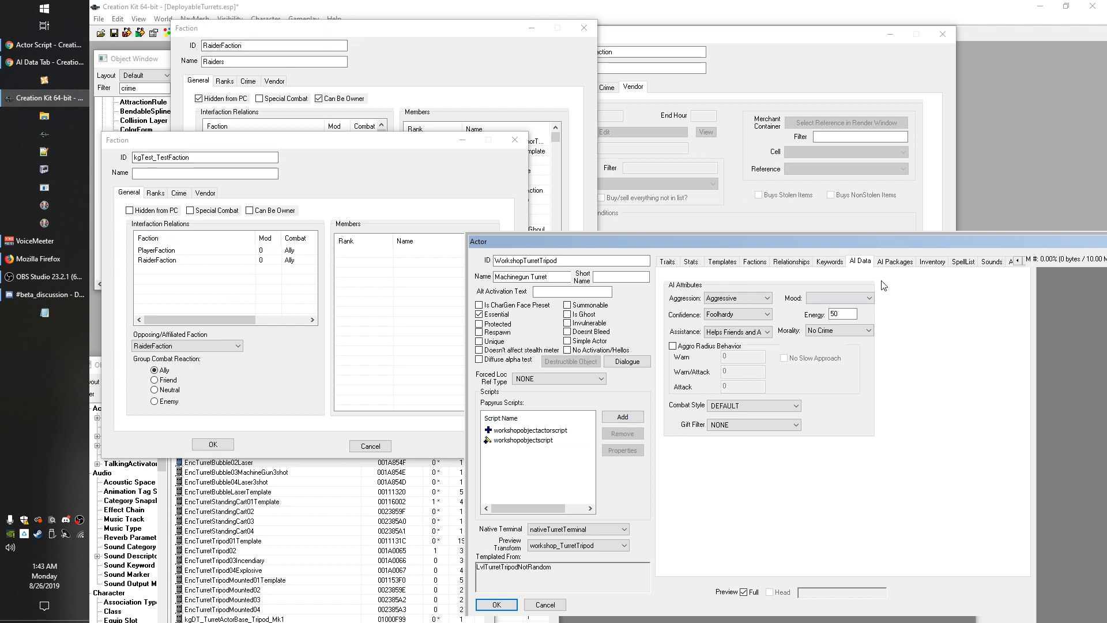
{"action": "left_click_drag", "start_coordinate": [846, 252], "coordinate": [869, 142]}
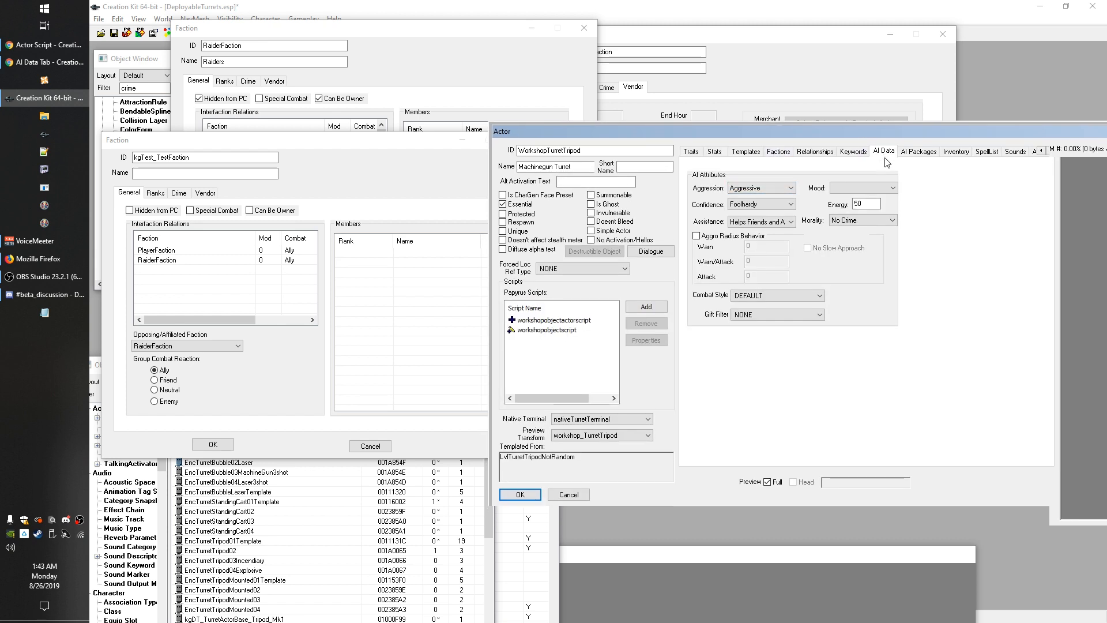
{"action": "left_click", "coordinate": [348, 171]}
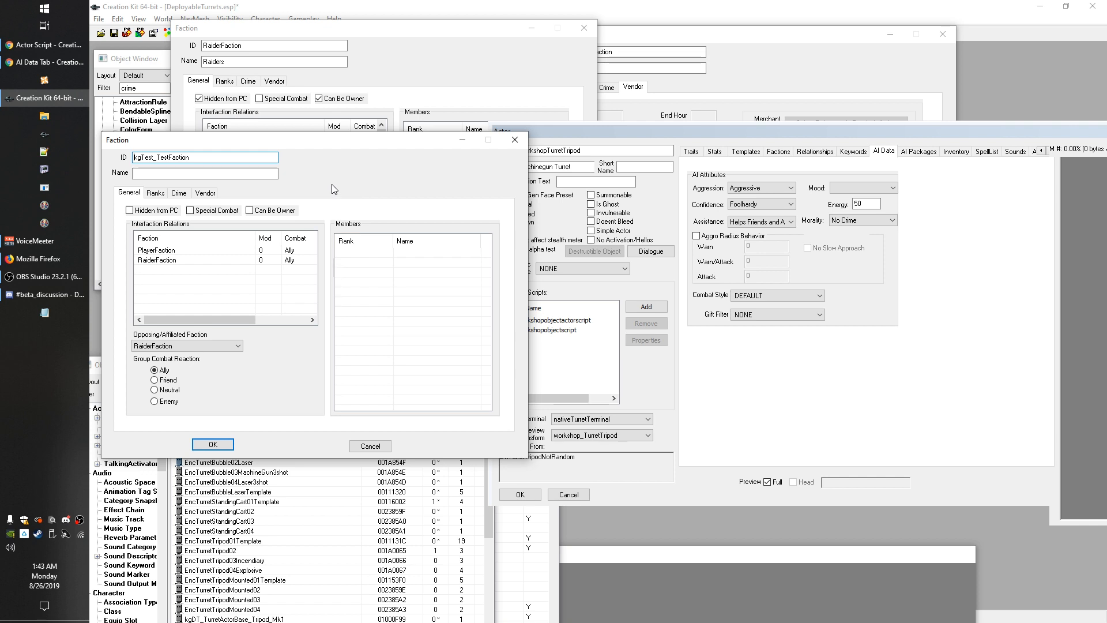
{"action": "left_click_drag", "start_coordinate": [339, 142], "coordinate": [343, 223]}
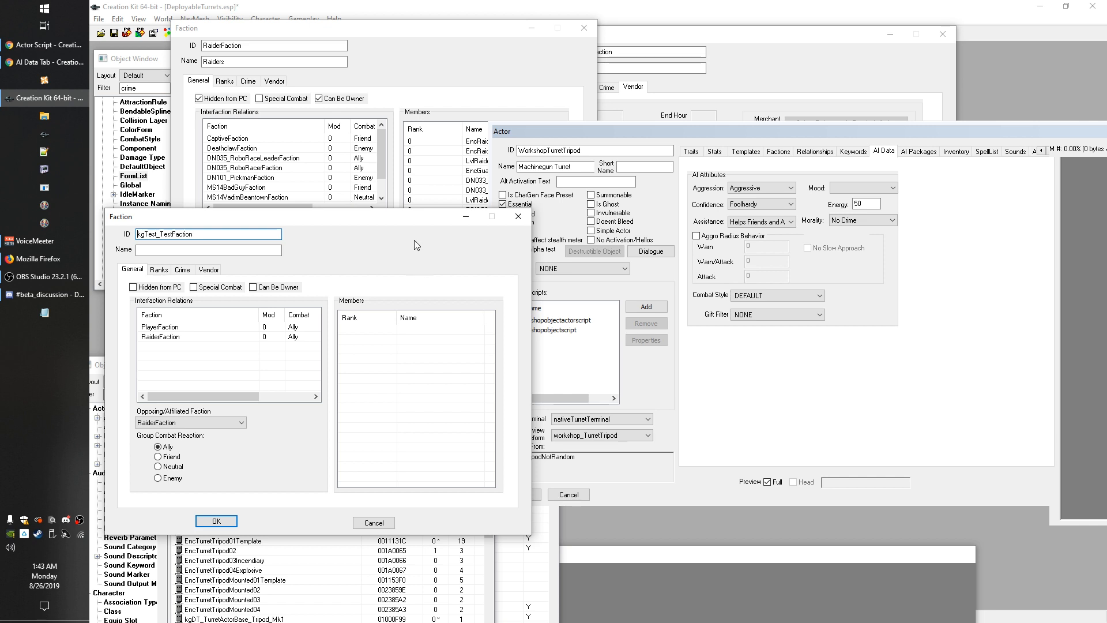
Examine RaiderFaction's interfaction relations list and the combat reaction assigned to each faction
{"action": "left_click", "coordinate": [384, 147]}
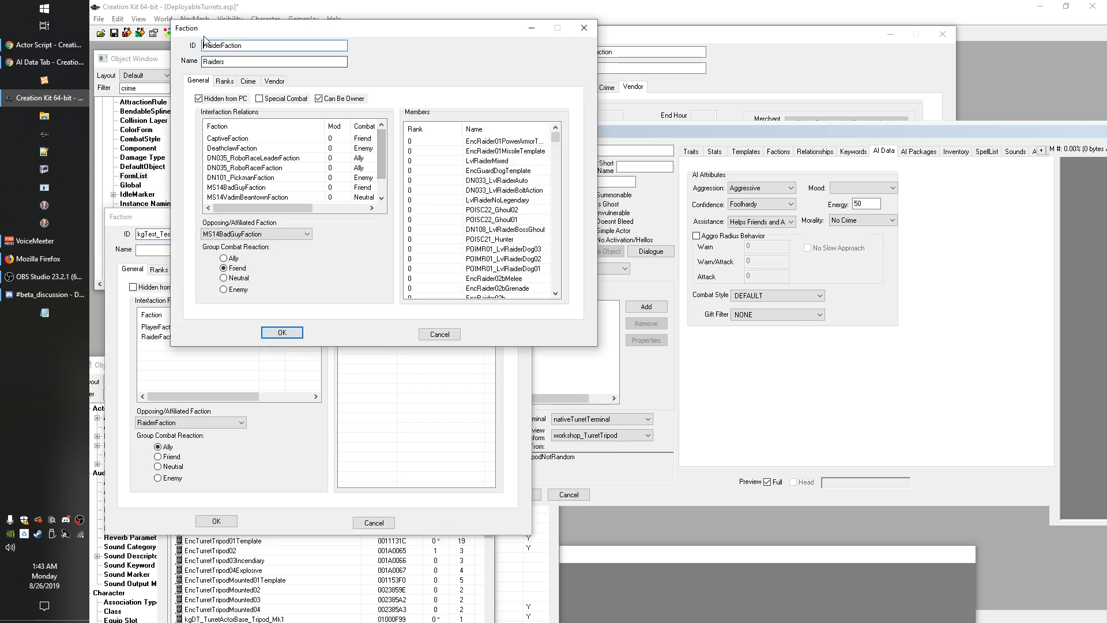
{"action": "mouse_move", "coordinate": [379, 136]}
{"action": "left_mouse_down"}
{"action": "mouse_move", "coordinate": [379, 171]}
{"action": "mouse_move", "coordinate": [377, 135]}
{"action": "left_mouse_up"}
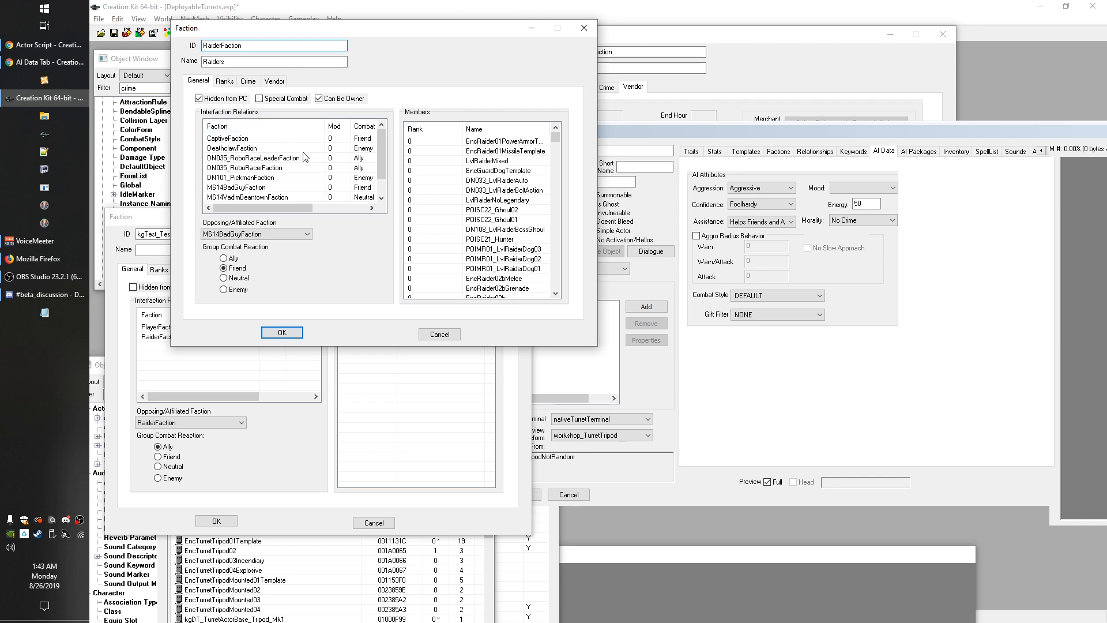
{"action": "scroll", "coordinate": [342, 158], "scroll_direction": "down", "scroll_amount": 1}
{"action": "scroll", "coordinate": [371, 130], "scroll_direction": "up", "scroll_amount": 1}
{"action": "scroll", "coordinate": [367, 184], "scroll_direction": "down", "scroll_amount": 1}
{"action": "scroll", "coordinate": [368, 187], "scroll_direction": "up", "scroll_amount": 1}
{"action": "scroll", "coordinate": [364, 171], "scroll_direction": "down", "scroll_amount": 1}
{"action": "scroll", "coordinate": [363, 170], "scroll_direction": "up", "scroll_amount": 1}
{"action": "scroll", "coordinate": [364, 164], "scroll_direction": "down", "scroll_amount": 1}
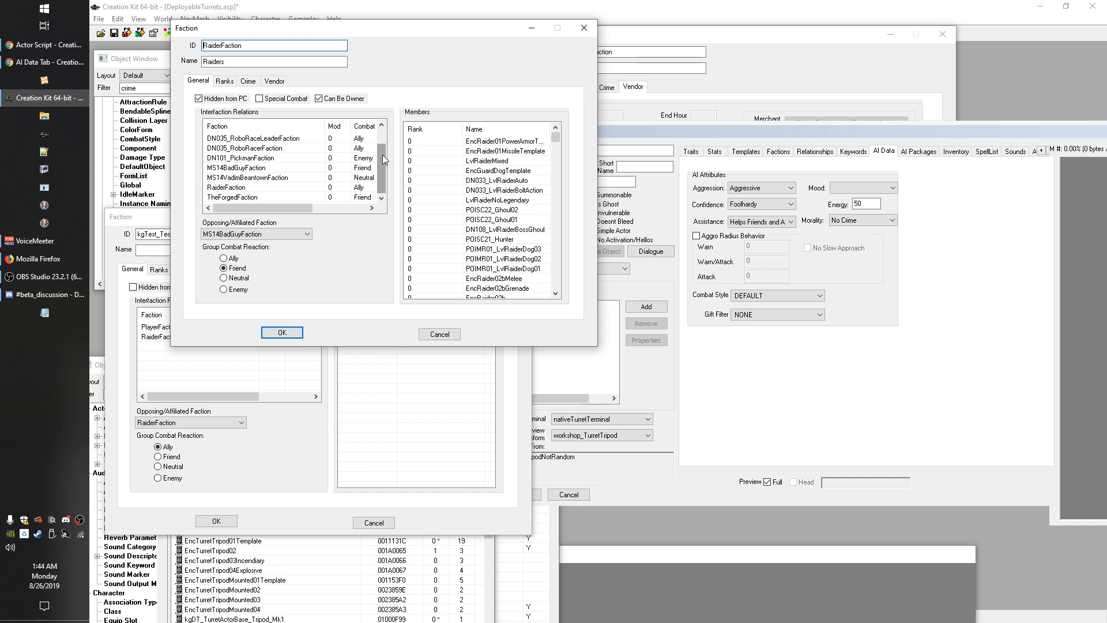
Compare the WorkshopTurretTripod actor's AI data with the faction relations, ending on RaiderFaction's relation to itself
{"action": "left_click", "coordinate": [886, 155]}
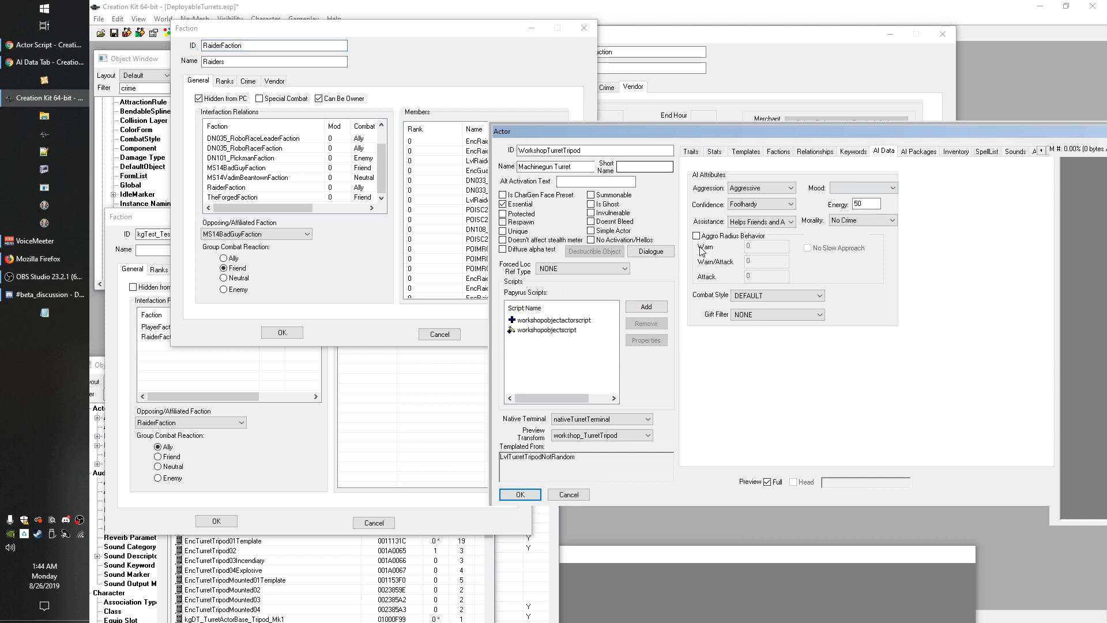
{"action": "left_click", "coordinate": [433, 72]}
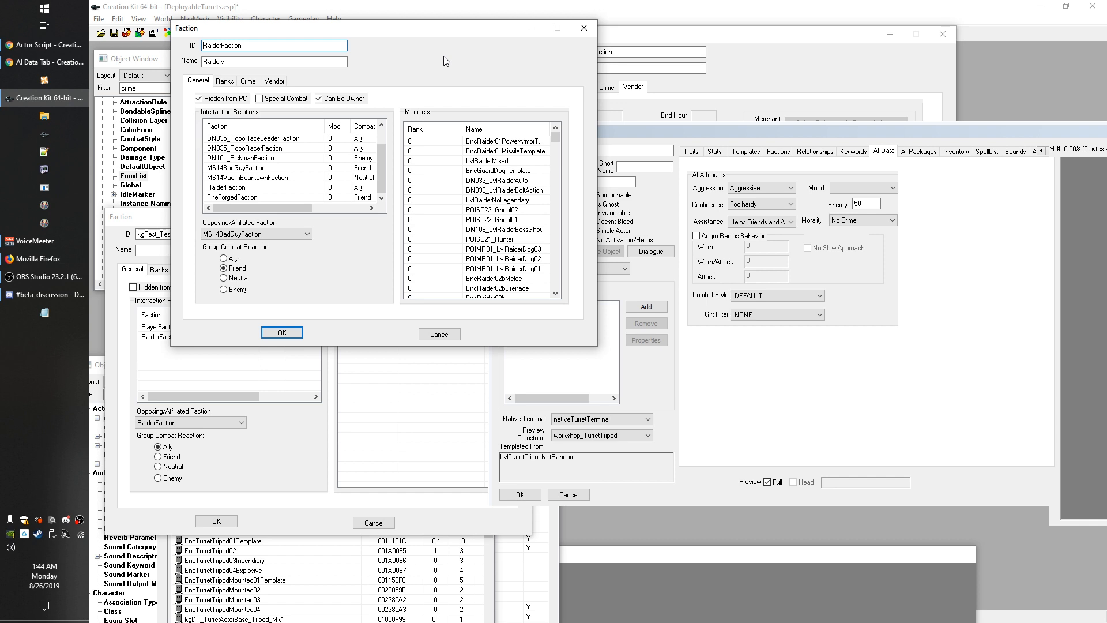
{"action": "left_click", "coordinate": [159, 360]}
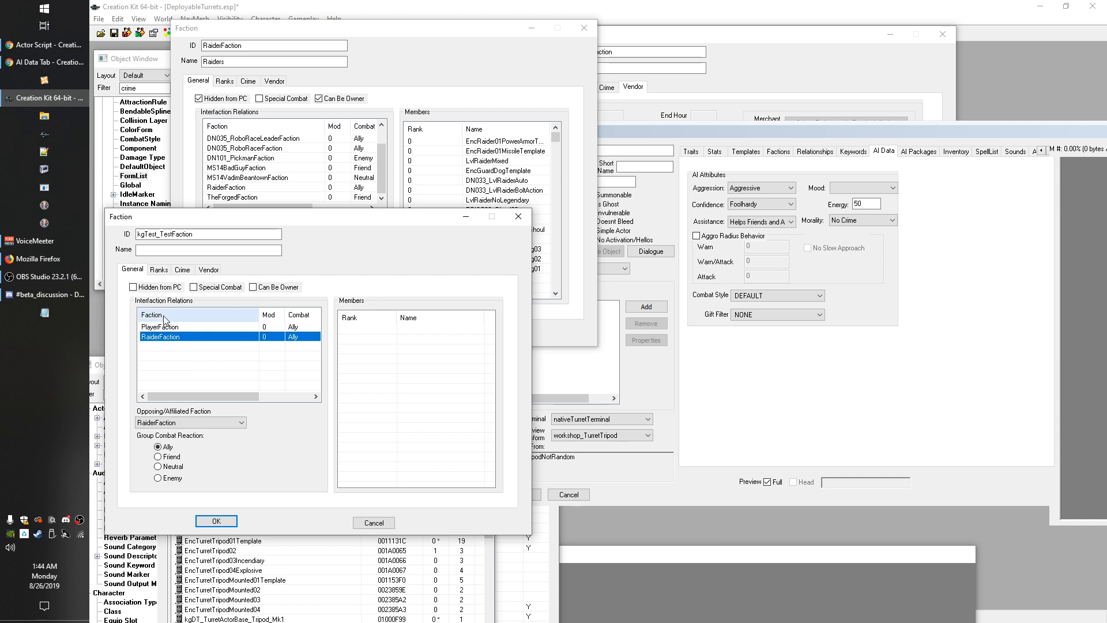
{"action": "left_click", "coordinate": [423, 56]}
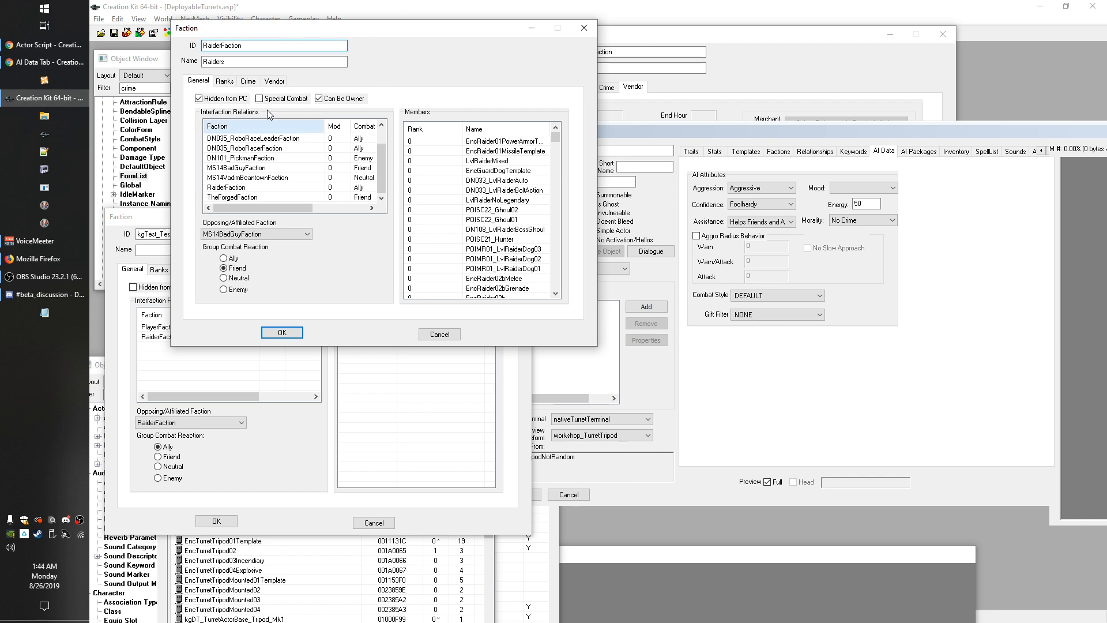
{"action": "double_click", "coordinate": [239, 46]}
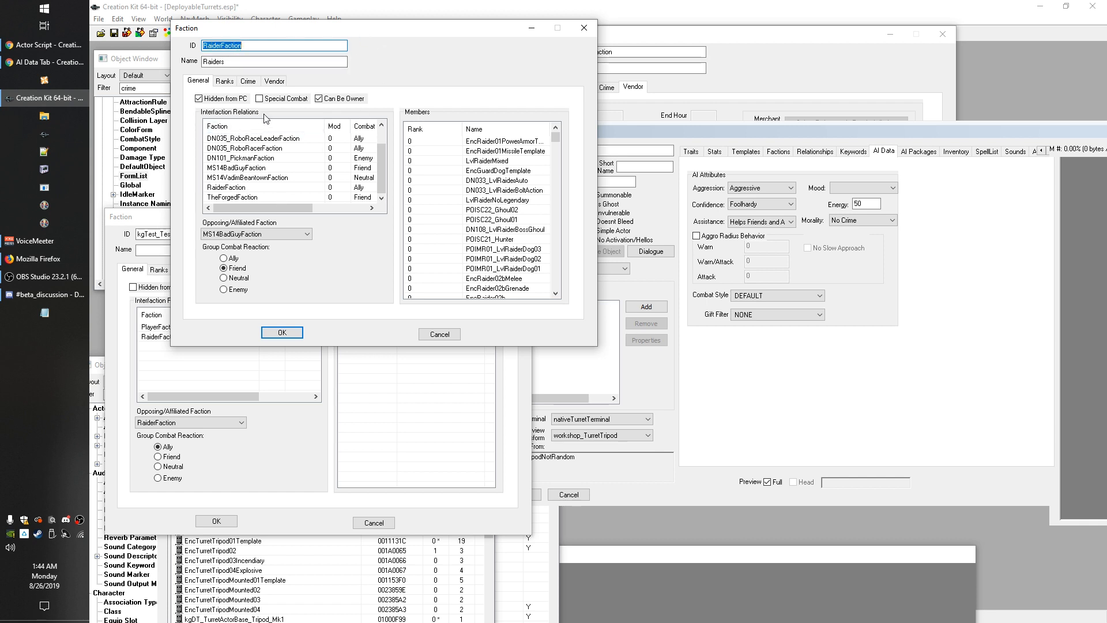
{"action": "left_click", "coordinate": [235, 189]}
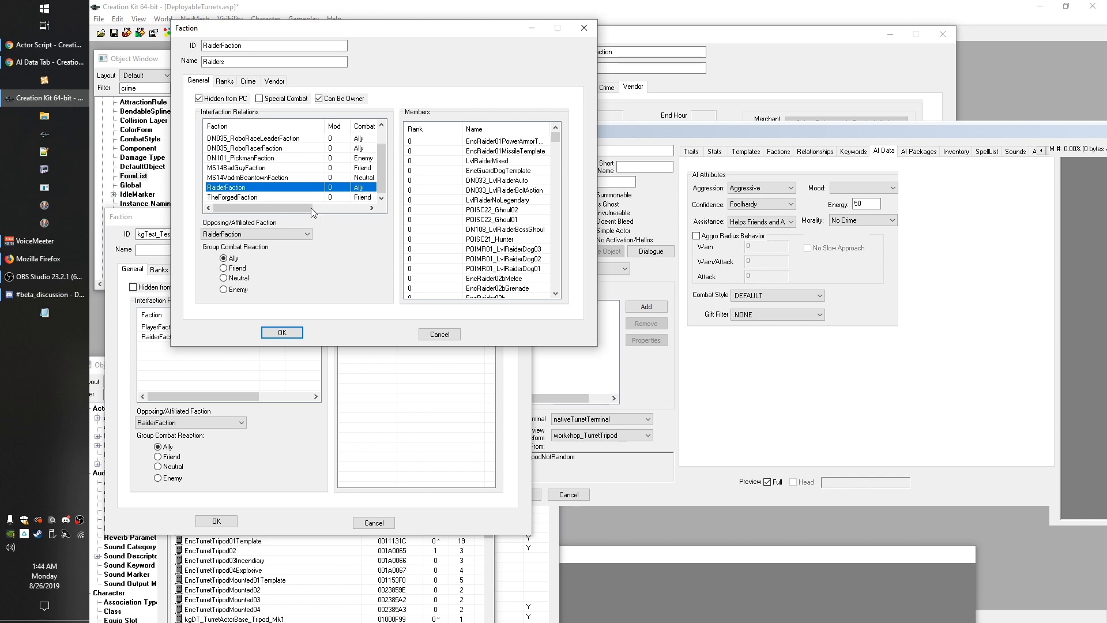
Add a new entry to the interfaction relations list of kgTest_TestFaction
{"action": "left_click", "coordinate": [189, 364]}
{"action": "right_click", "coordinate": [163, 345]}
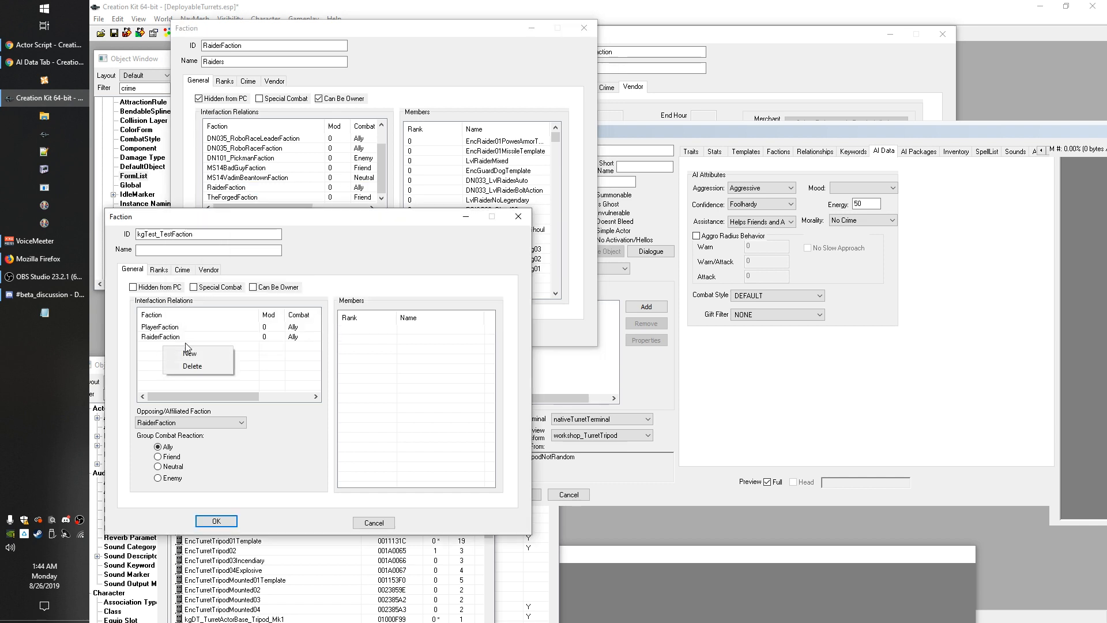
{"action": "double_click", "coordinate": [167, 234]}
{"action": "right_click", "coordinate": [187, 356]}
{"action": "left_click", "coordinate": [212, 362]}
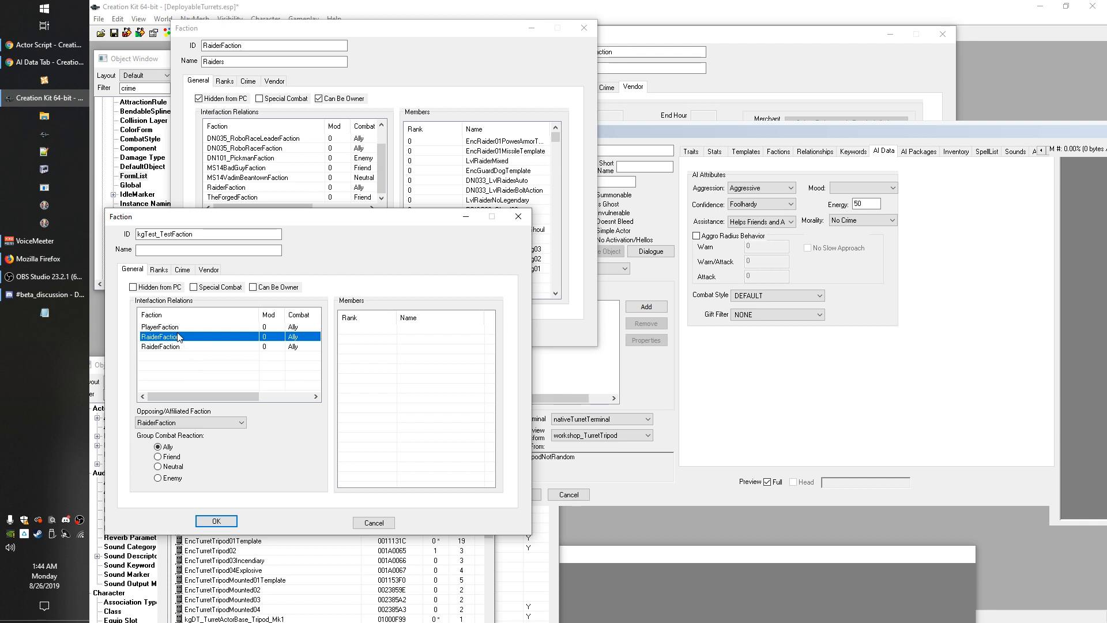
Look through the opposing faction choices for the new relation, and close the list without choosing one
{"action": "left_click", "coordinate": [169, 422]}
{"action": "scroll", "coordinate": [215, 306], "scroll_direction": "up", "scroll_amount": 15}
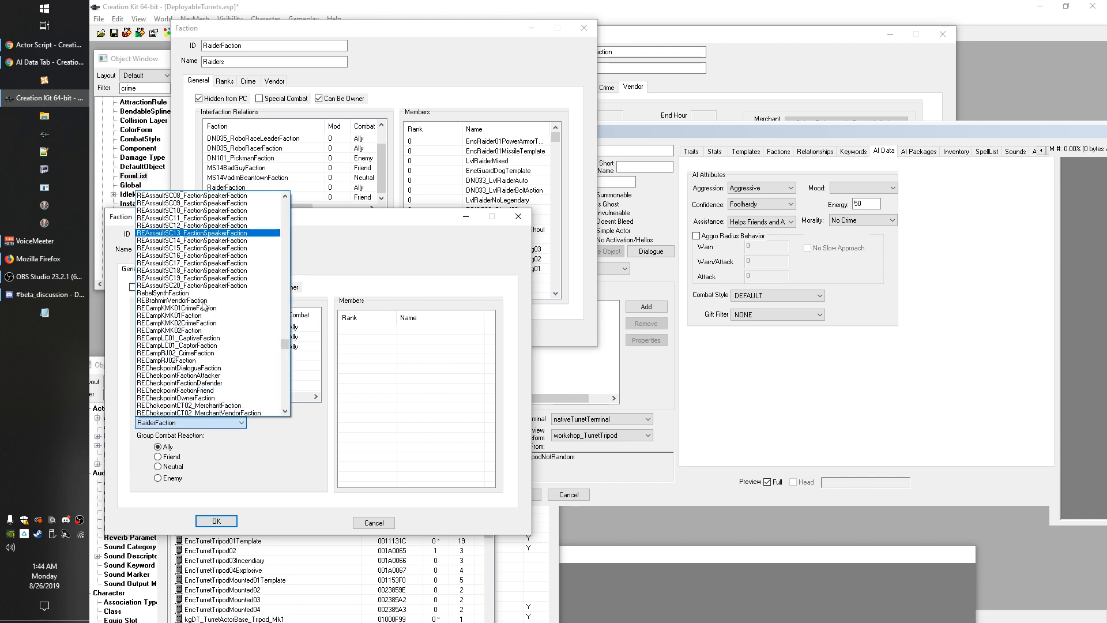
{"action": "scroll", "coordinate": [215, 307], "scroll_direction": "up", "scroll_amount": 20}
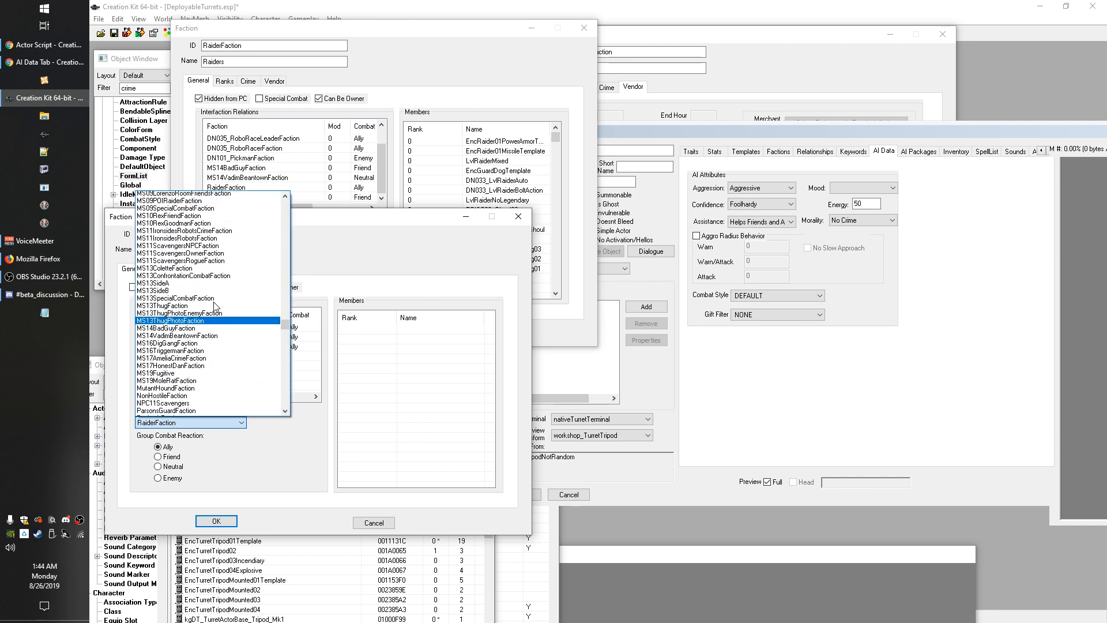
{"action": "scroll", "coordinate": [215, 307], "scroll_direction": "up", "scroll_amount": 20}
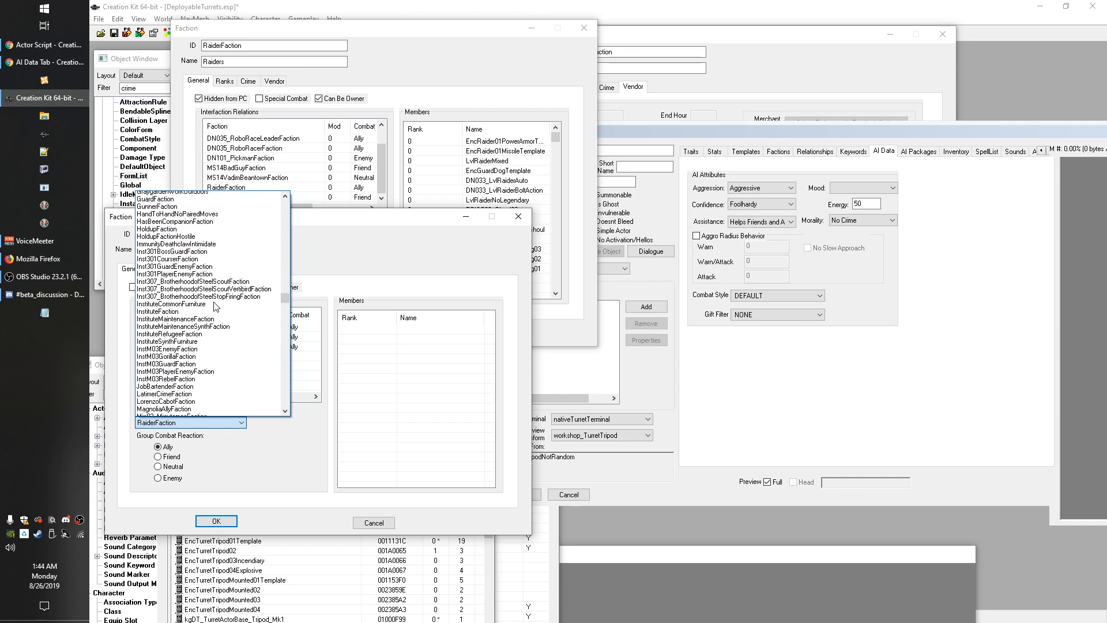
{"action": "left_click", "coordinate": [393, 285]}
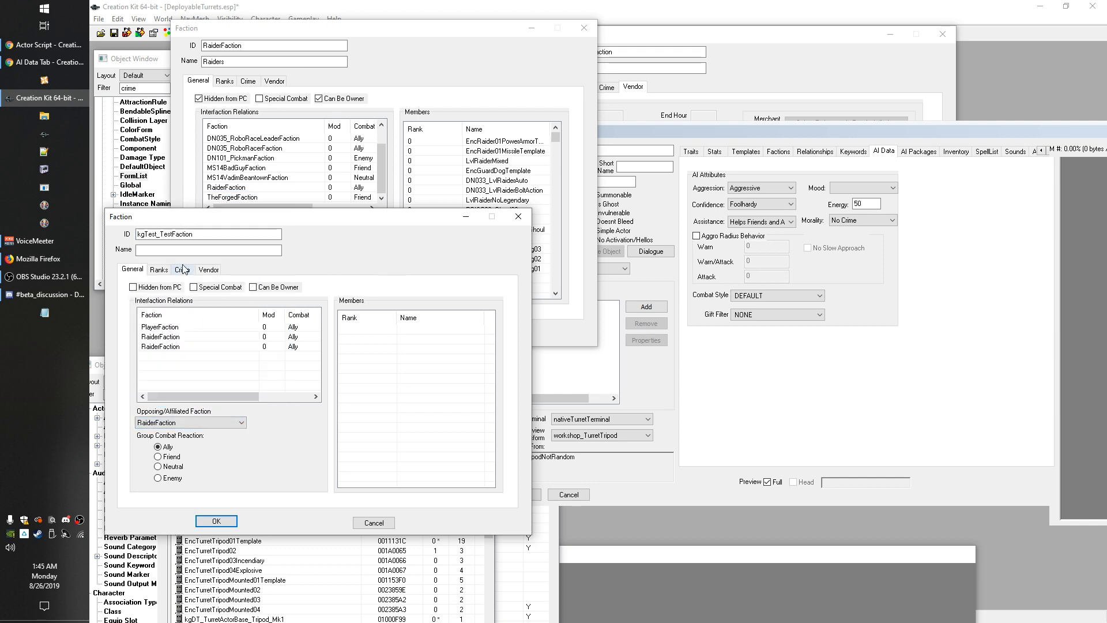
Save kgTest_TestFaction with its added relation and close its window
{"action": "left_click", "coordinate": [172, 339]}
{"action": "left_click", "coordinate": [175, 357]}
{"action": "left_click", "coordinate": [216, 521]}
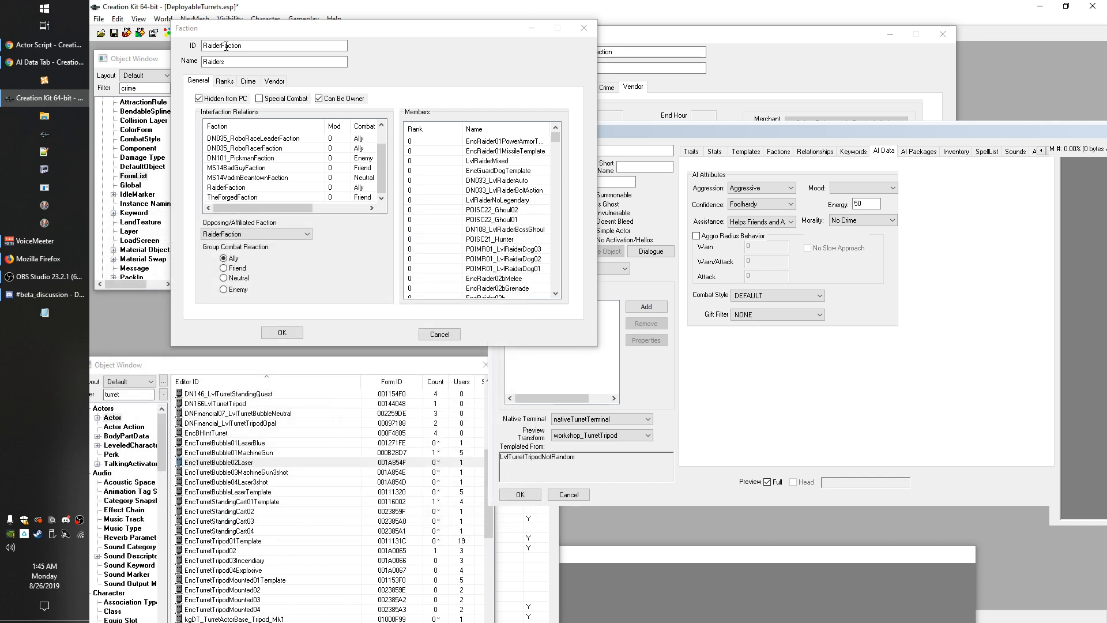
Filter the objects by "kgtest" in the Faction category and reopen kgTest_TestFaction
{"action": "left_click_drag", "start_coordinate": [211, 33], "coordinate": [284, 32]}
{"action": "left_click", "coordinate": [154, 90]}
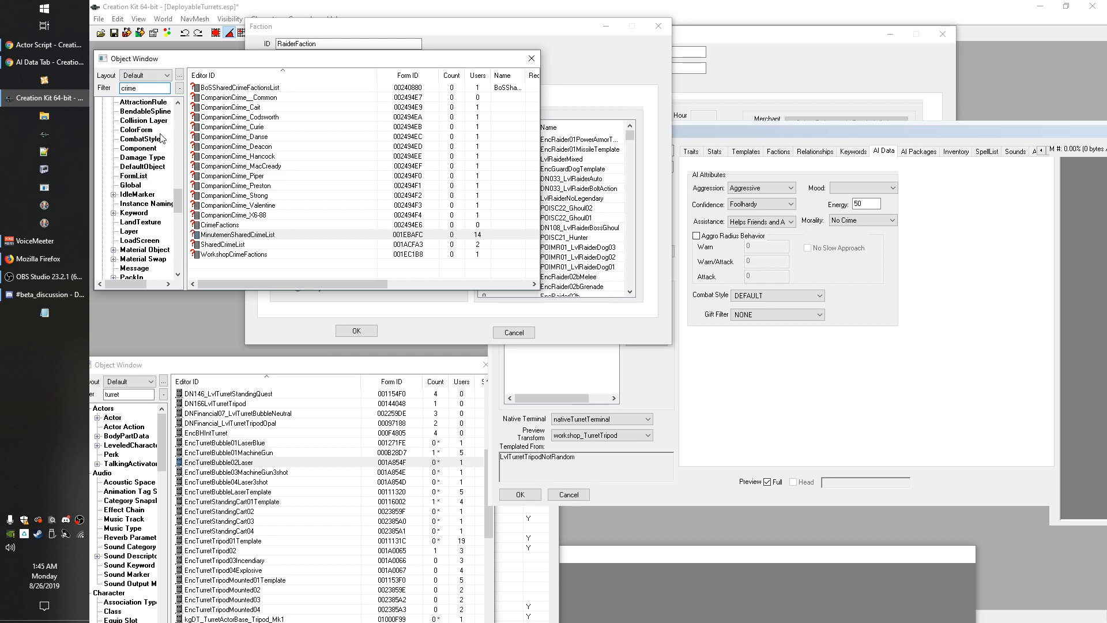
{"action": "left_click", "coordinate": [129, 395]}
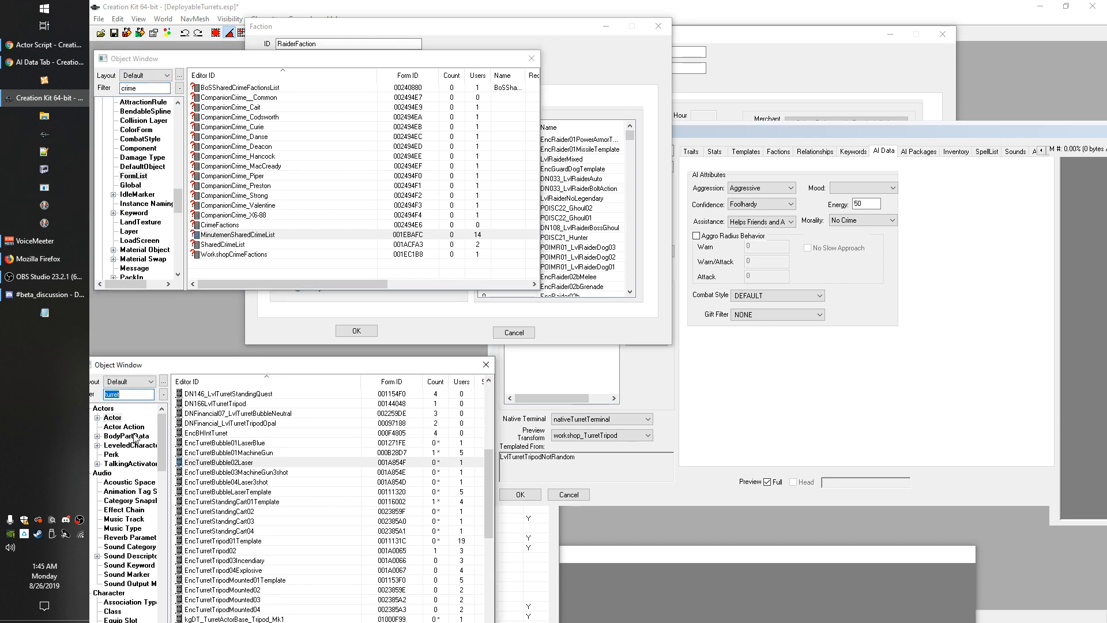
{"action": "type", "text": "kgtes"}
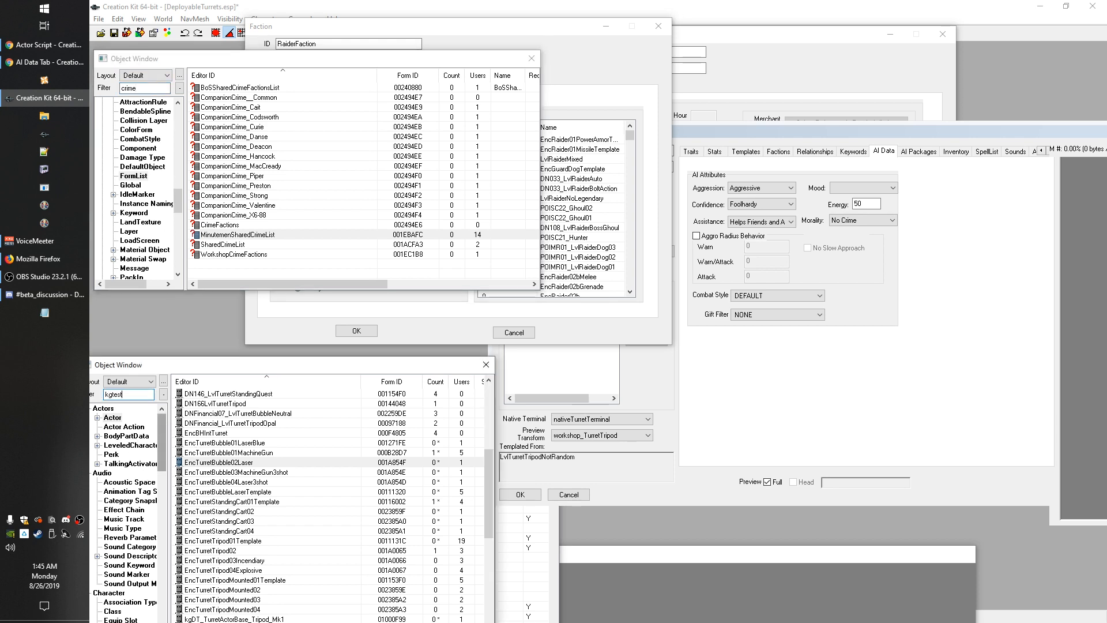
{"action": "scroll", "coordinate": [146, 505], "scroll_direction": "down", "scroll_amount": 4}
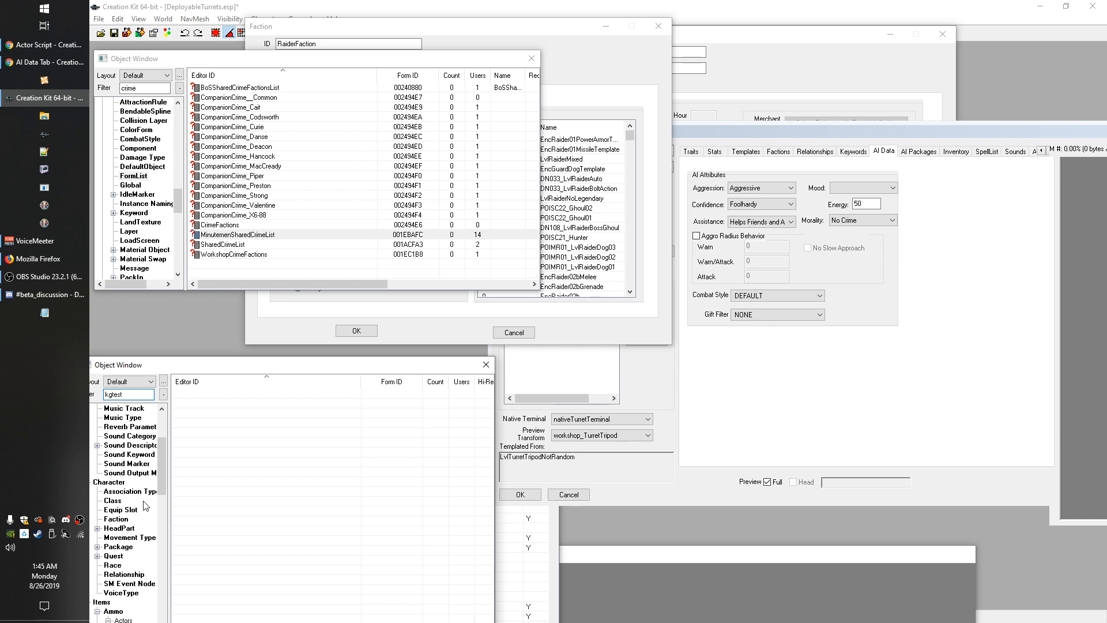
{"action": "left_click", "coordinate": [116, 519]}
{"action": "double_click", "coordinate": [242, 394]}
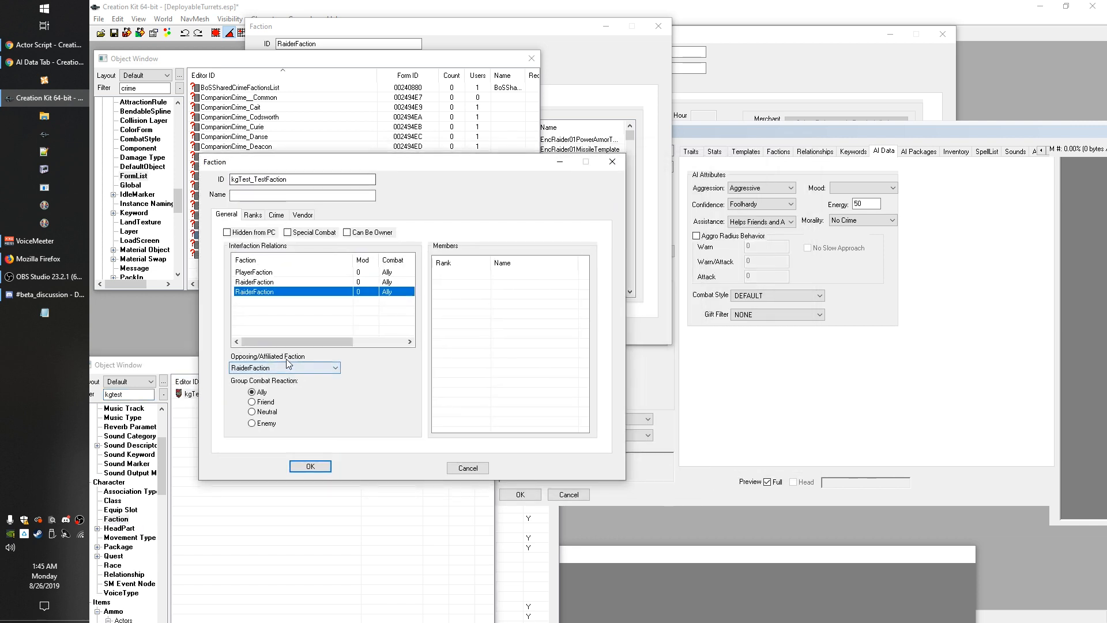
Set the opposing faction of the last relation to kgTest_TestFaction
{"action": "left_click", "coordinate": [286, 364]}
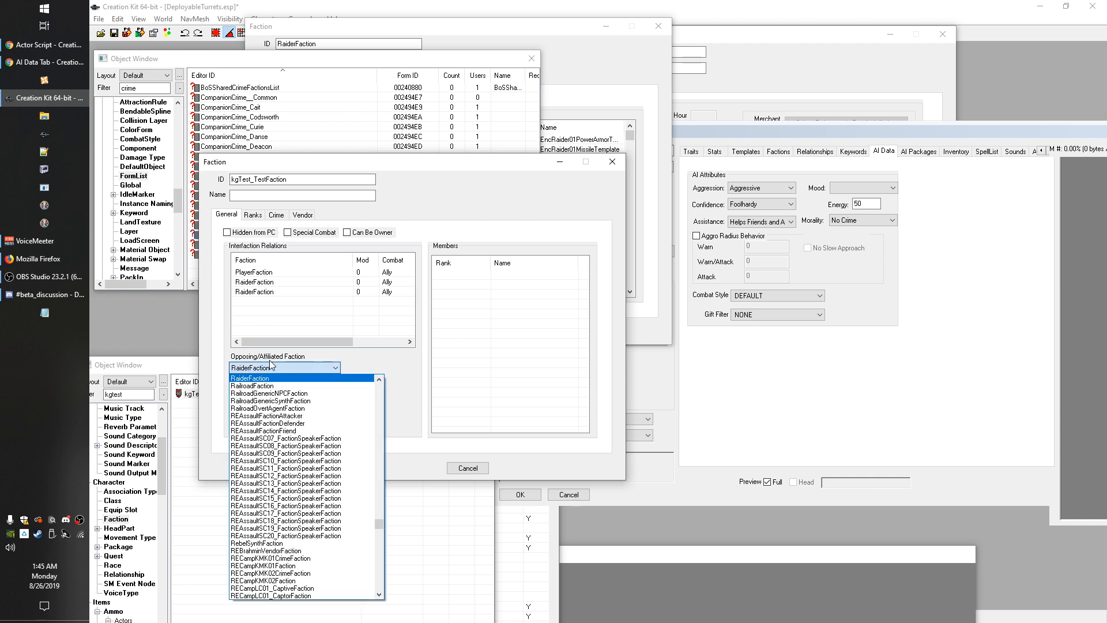
{"action": "key", "text": "k"}
{"action": "key", "text": "Return"}
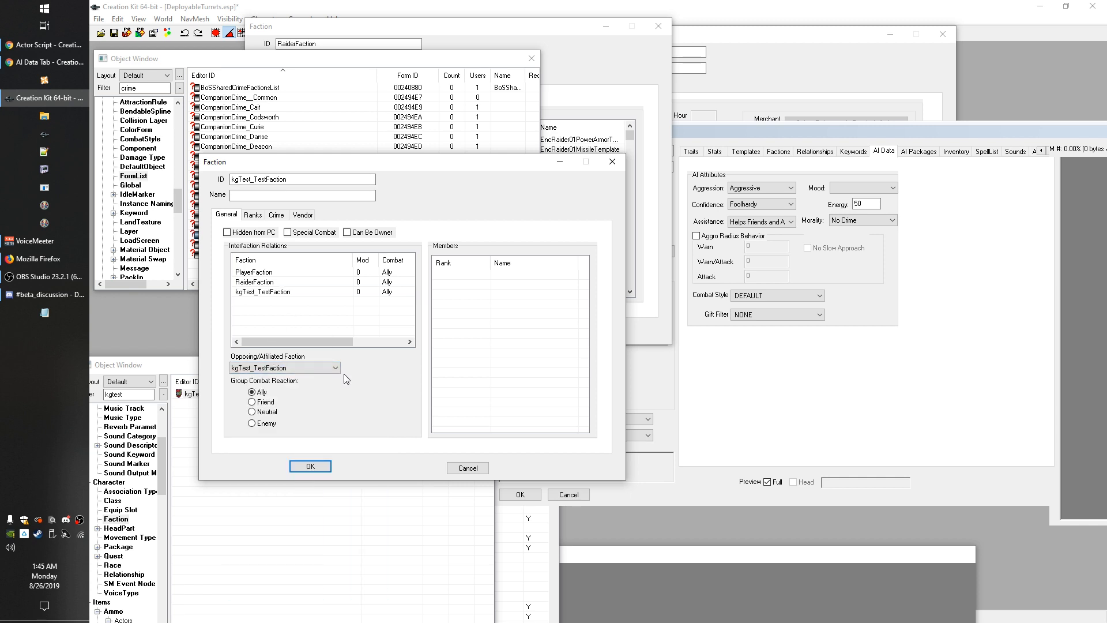
Arrange the two faction windows so both relations lists show, and inspect kgTest_TestFaction's relation to itself
{"action": "left_click_drag", "start_coordinate": [307, 167], "coordinate": [241, 204]}
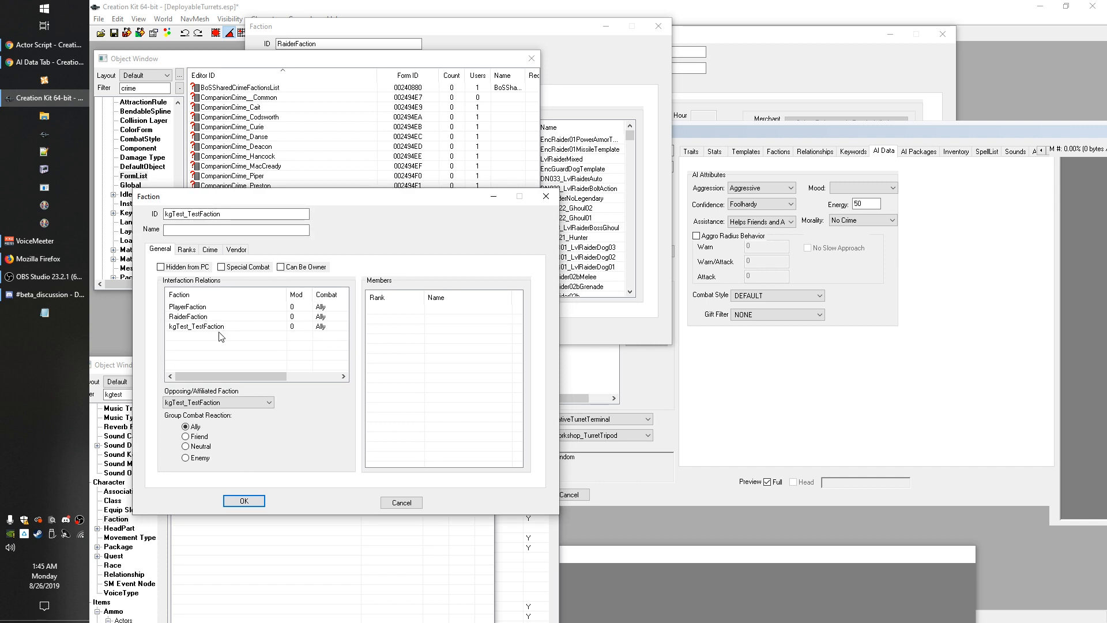
{"action": "left_click", "coordinate": [204, 327]}
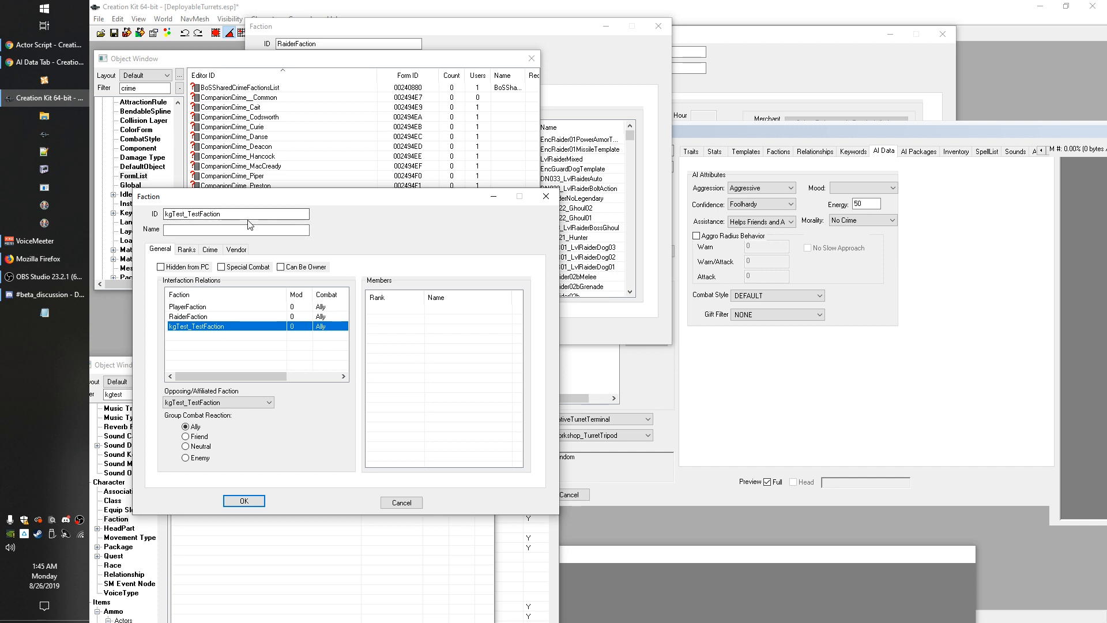
{"action": "left_click_drag", "start_coordinate": [467, 26], "coordinate": [456, 15]}
{"action": "left_click", "coordinate": [201, 330]}
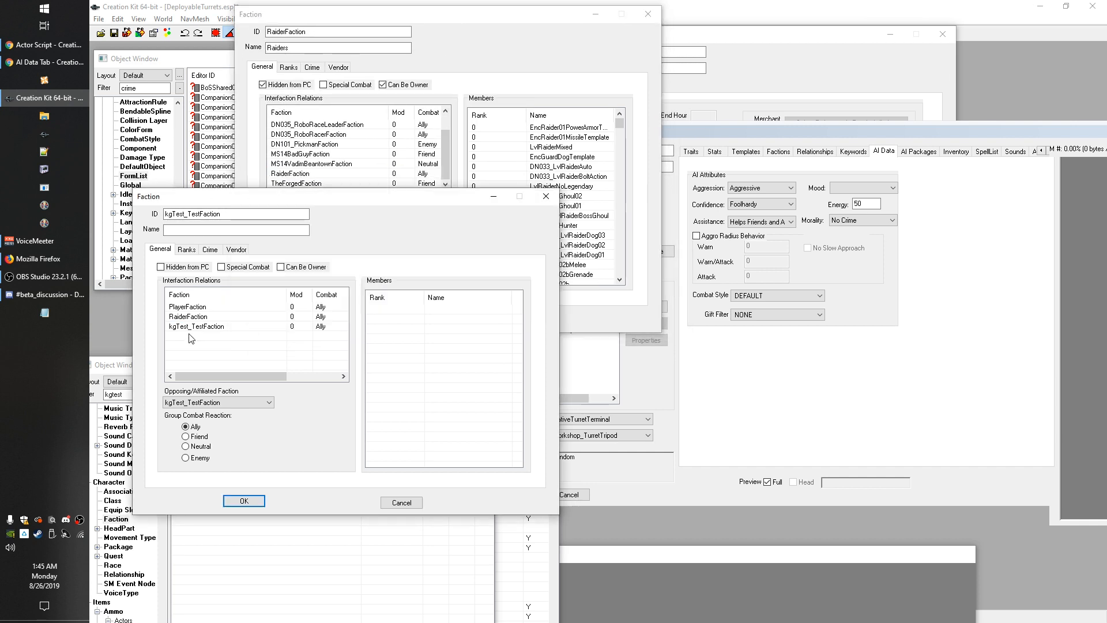
{"action": "left_click", "coordinate": [202, 327]}
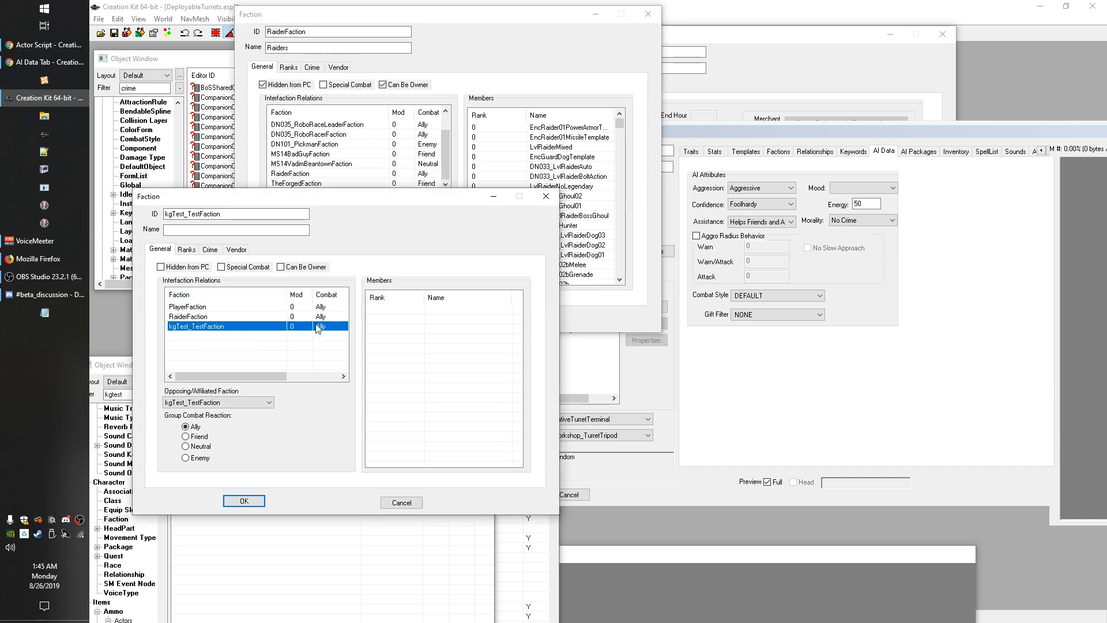
{"action": "double_click", "coordinate": [238, 214]}
{"action": "left_click_drag", "start_coordinate": [216, 198], "coordinate": [205, 213]}
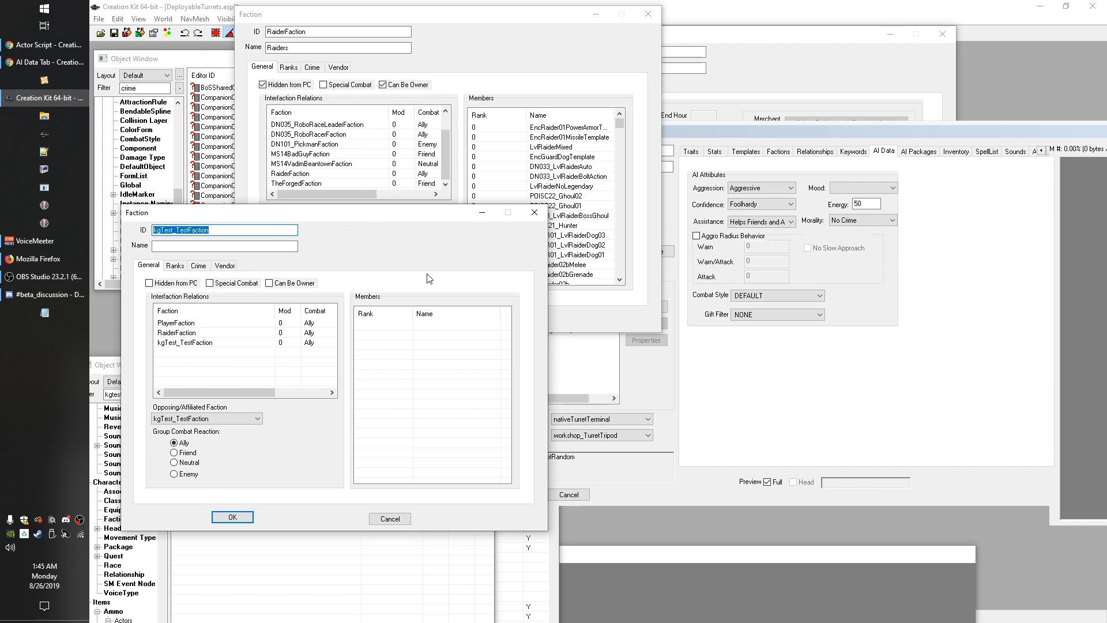
Examine the relation to RaiderFaction in the list of kgTest_TestFaction
{"action": "left_click", "coordinate": [186, 333]}
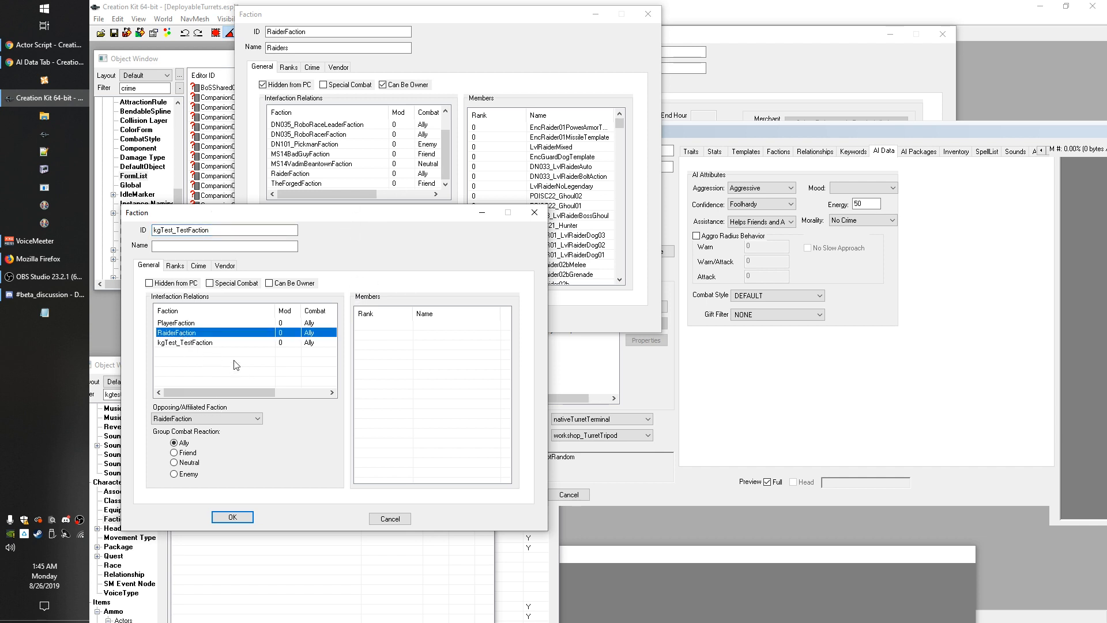
{"action": "left_click", "coordinate": [211, 351]}
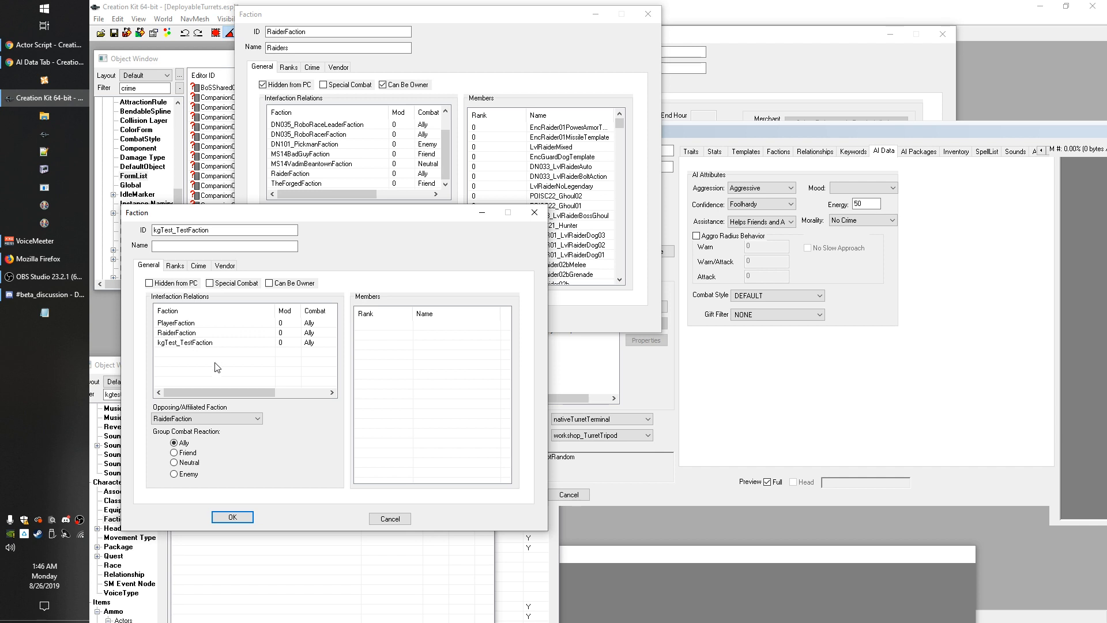
{"action": "left_click", "coordinate": [181, 333]}
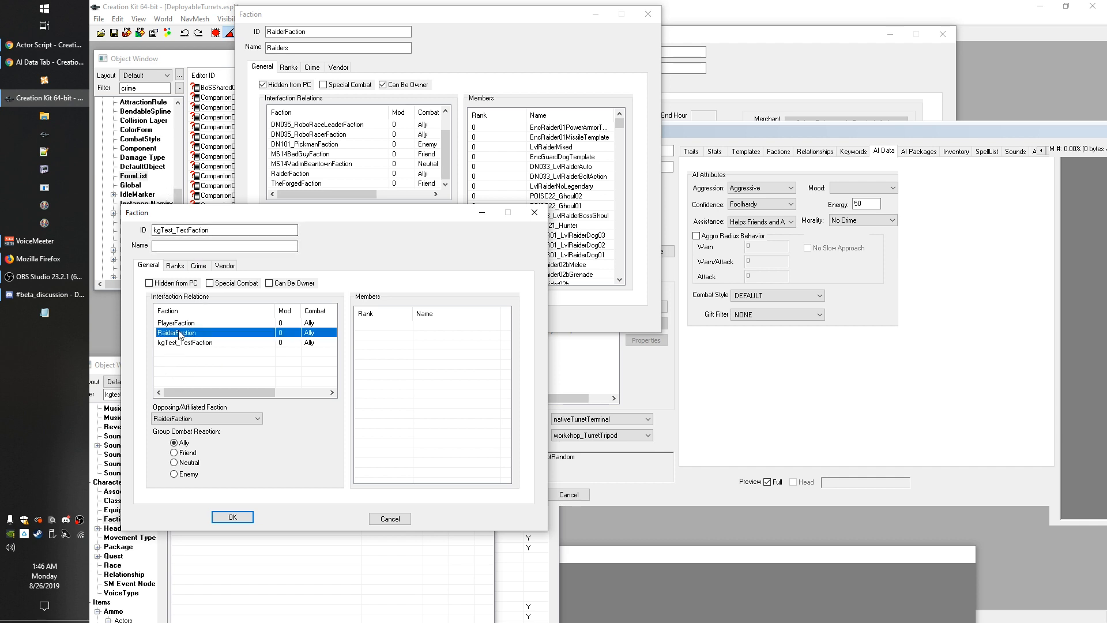
{"action": "left_click", "coordinate": [206, 367]}
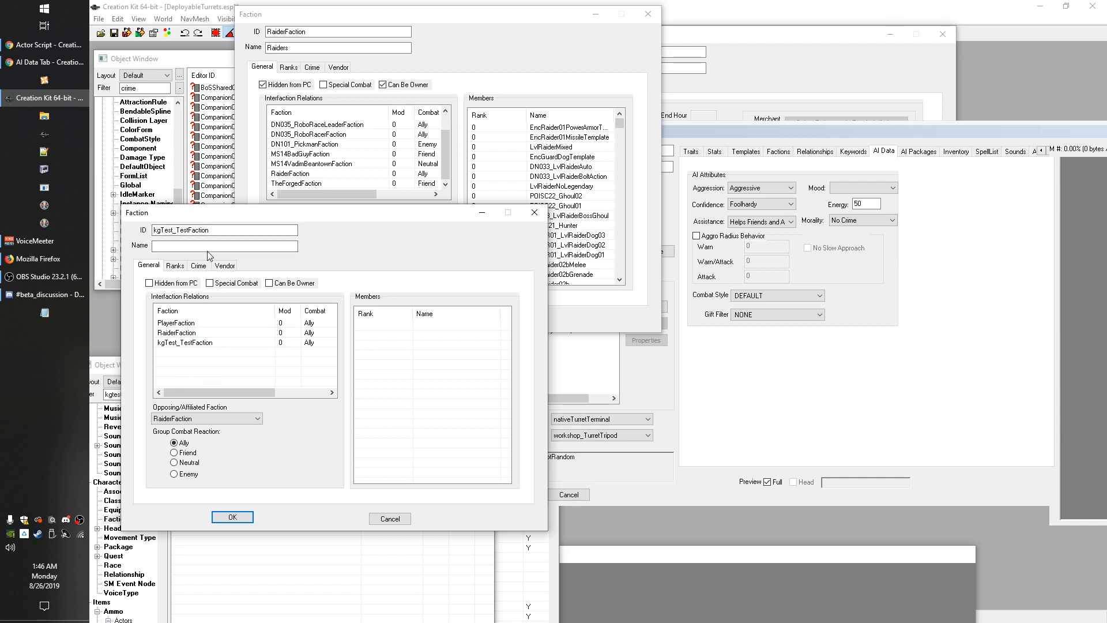
{"action": "double_click", "coordinate": [215, 230]}
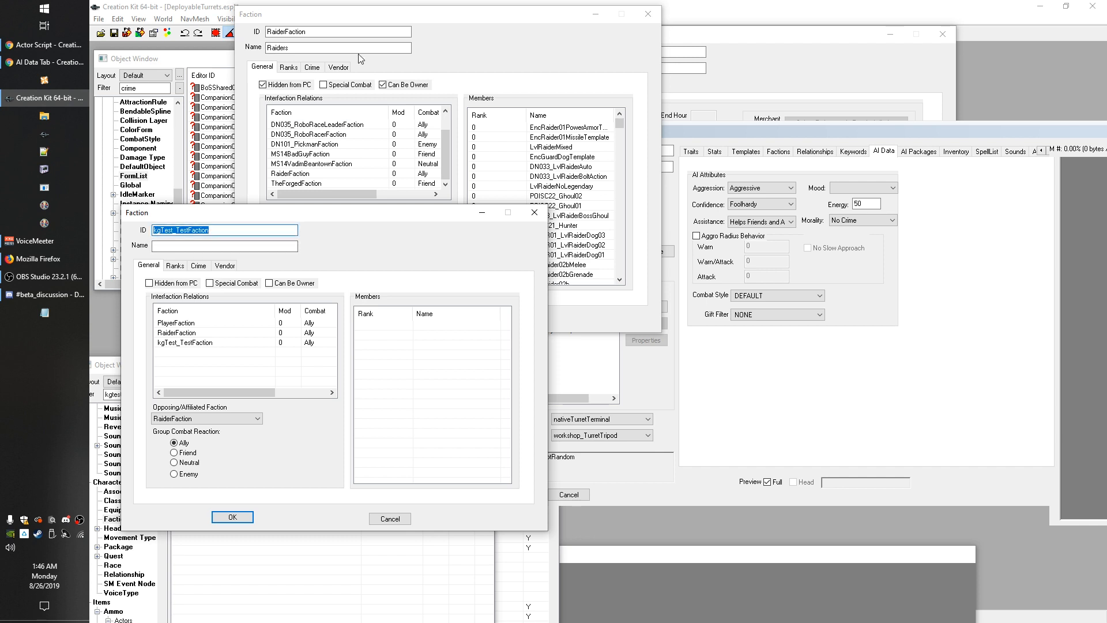
Lower the kgTest_TestFaction window and compare its interfaction relations with the full list of RaiderFaction
{"action": "left_click", "coordinate": [351, 32]}
{"action": "double_click", "coordinate": [352, 33]}
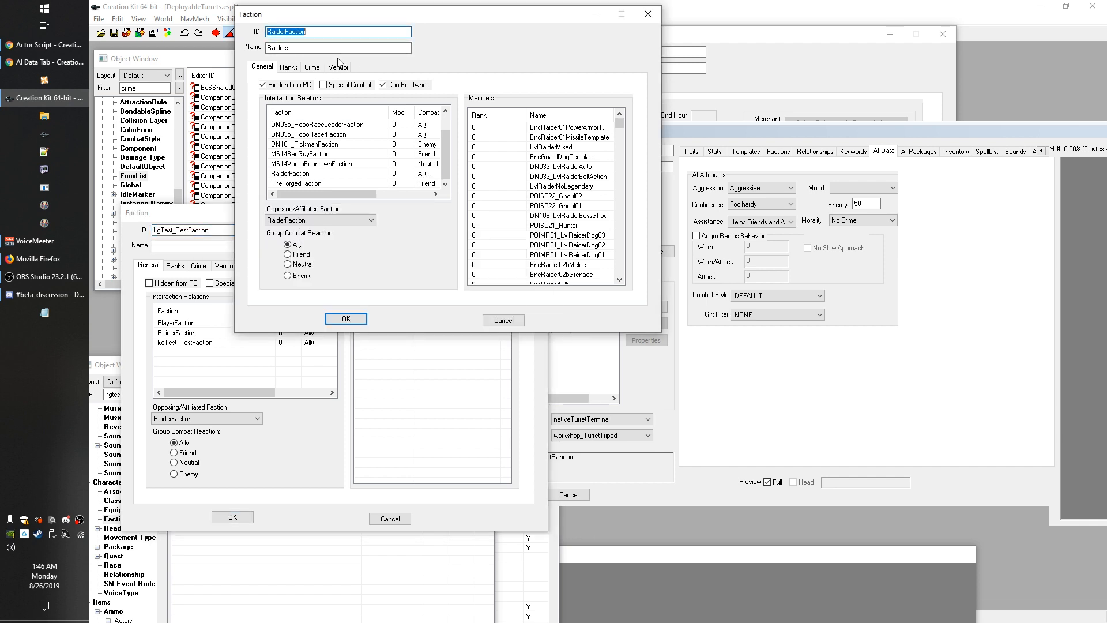
{"action": "left_click_drag", "start_coordinate": [196, 213], "coordinate": [184, 250]}
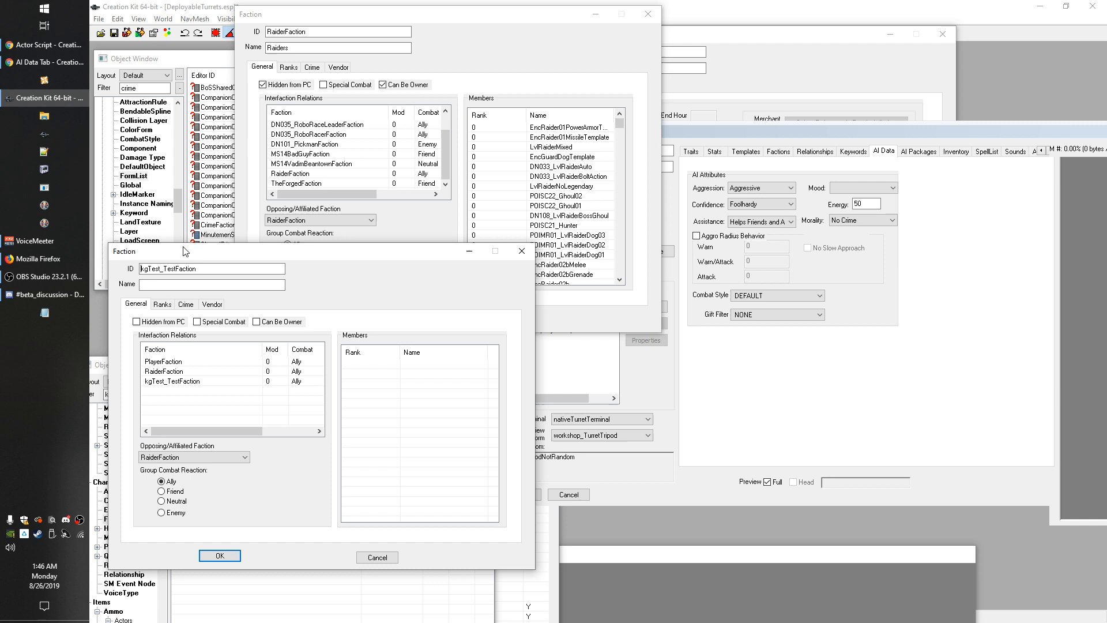
{"action": "left_click", "coordinate": [275, 106]}
{"action": "left_click", "coordinate": [260, 403]}
{"action": "left_click", "coordinate": [353, 34]}
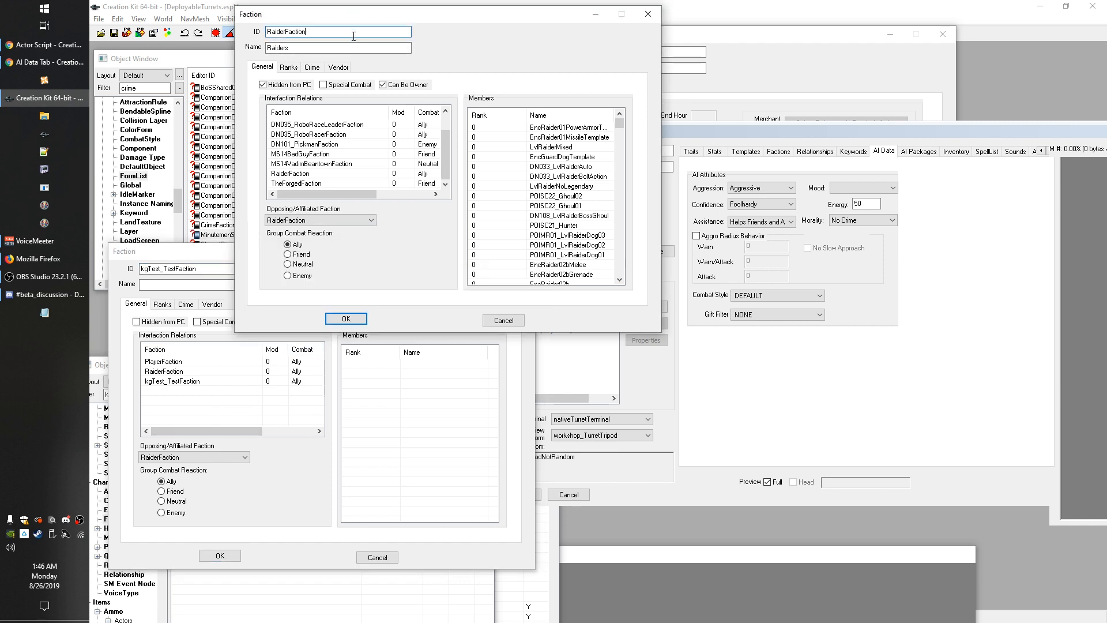
{"action": "left_click", "coordinate": [209, 413]}
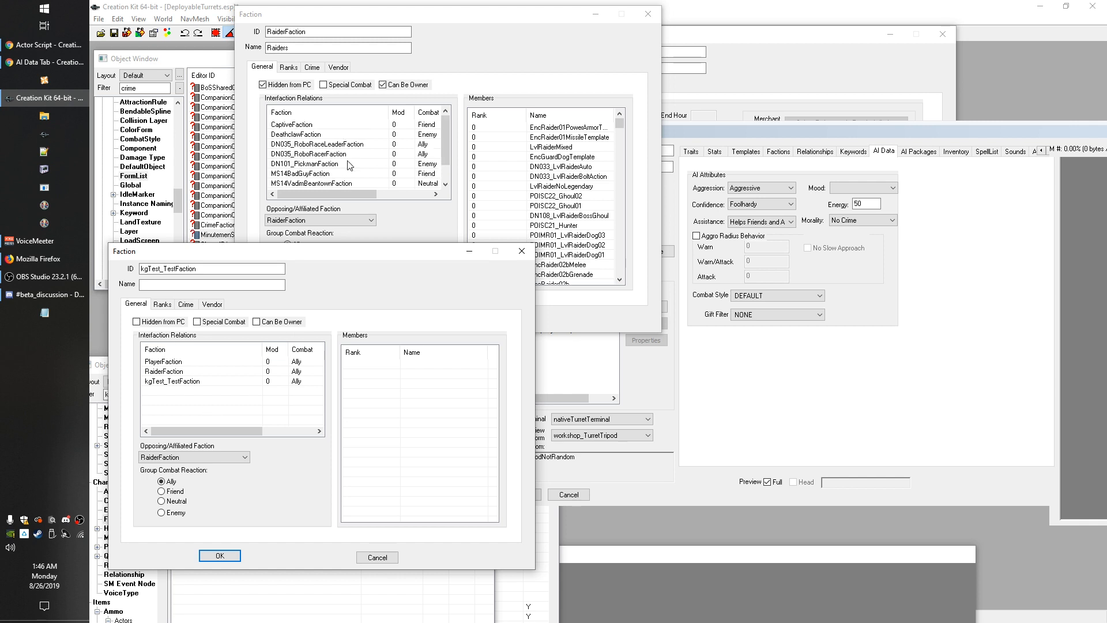
{"action": "scroll", "coordinate": [350, 165], "scroll_direction": "up", "scroll_amount": 1}
{"action": "scroll", "coordinate": [350, 166], "scroll_direction": "down", "scroll_amount": 1}
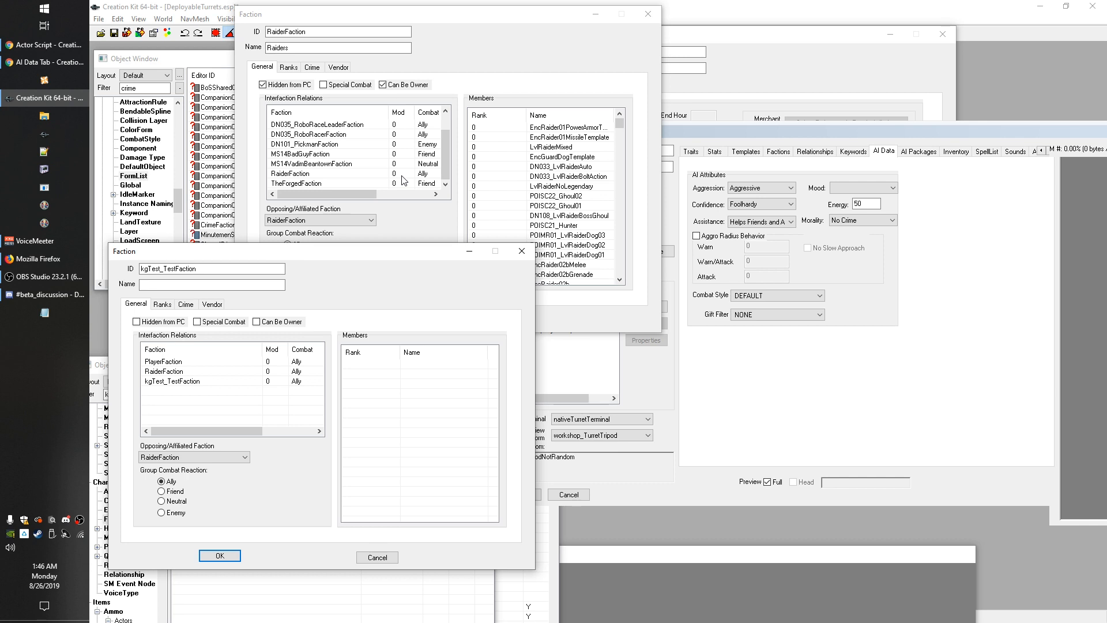
Inspect the ID of kgTest_TestFaction and highlight its interfaction relation to RaiderFaction
{"action": "double_click", "coordinate": [181, 267]}
{"action": "left_click", "coordinate": [191, 286]}
{"action": "key", "text": "shift+Tab"}
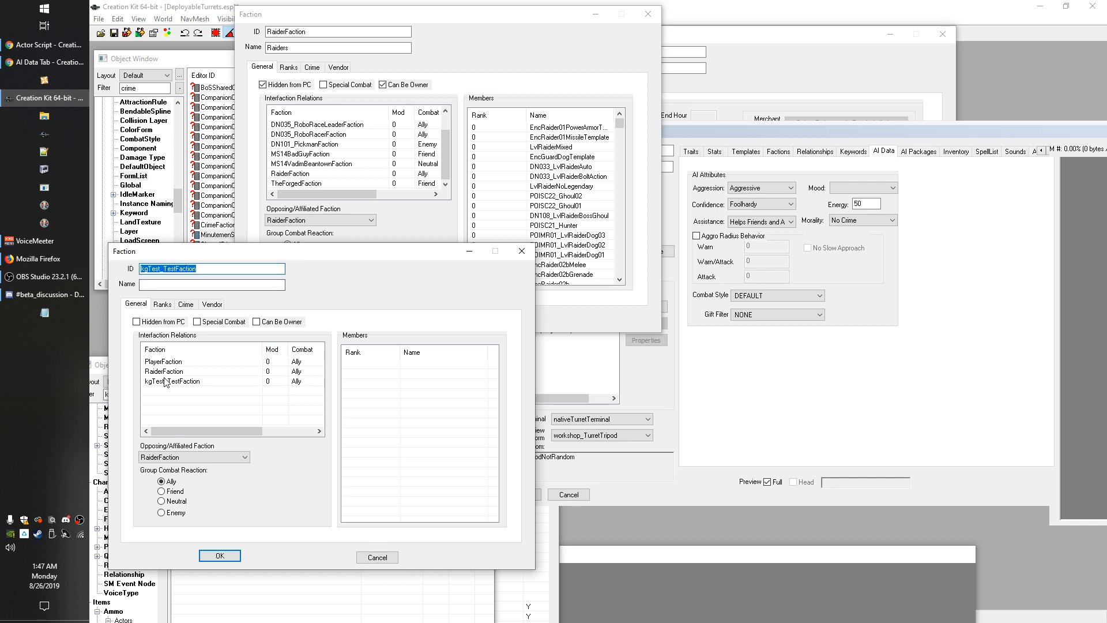
{"action": "left_click", "coordinate": [165, 372]}
{"action": "left_click", "coordinate": [181, 409]}
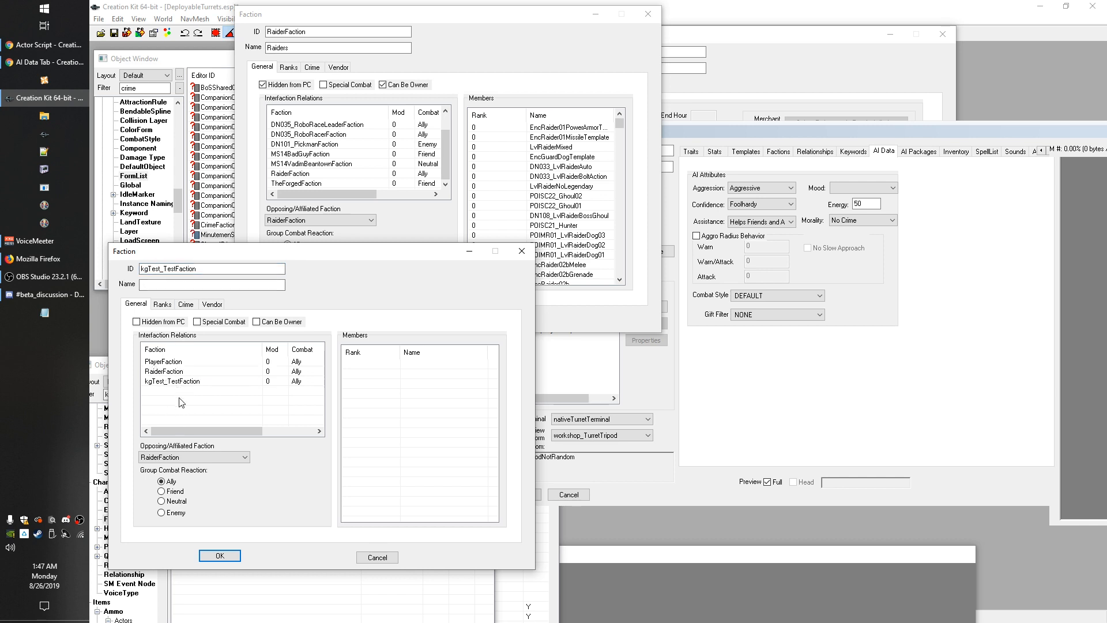
{"action": "left_click", "coordinate": [166, 373]}
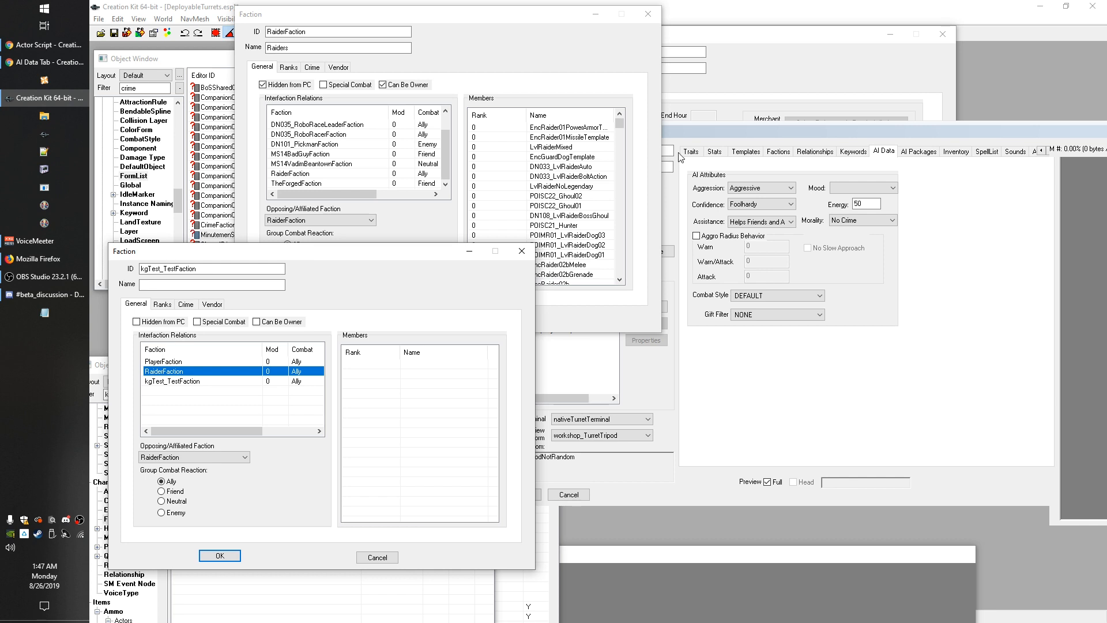
Inspect the DN035_RoboRaceLeaderFaction relation in the RaiderFaction window against the relations of kgTest_TestFaction
{"action": "left_click", "coordinate": [304, 40]}
{"action": "left_click", "coordinate": [227, 406]}
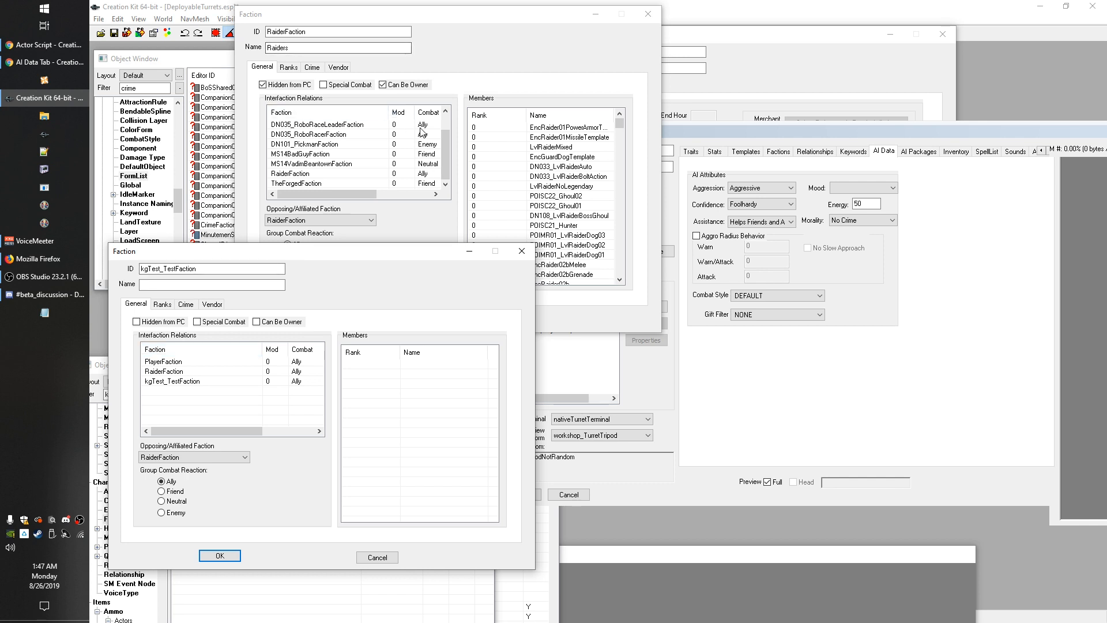
{"action": "left_click", "coordinate": [324, 125]}
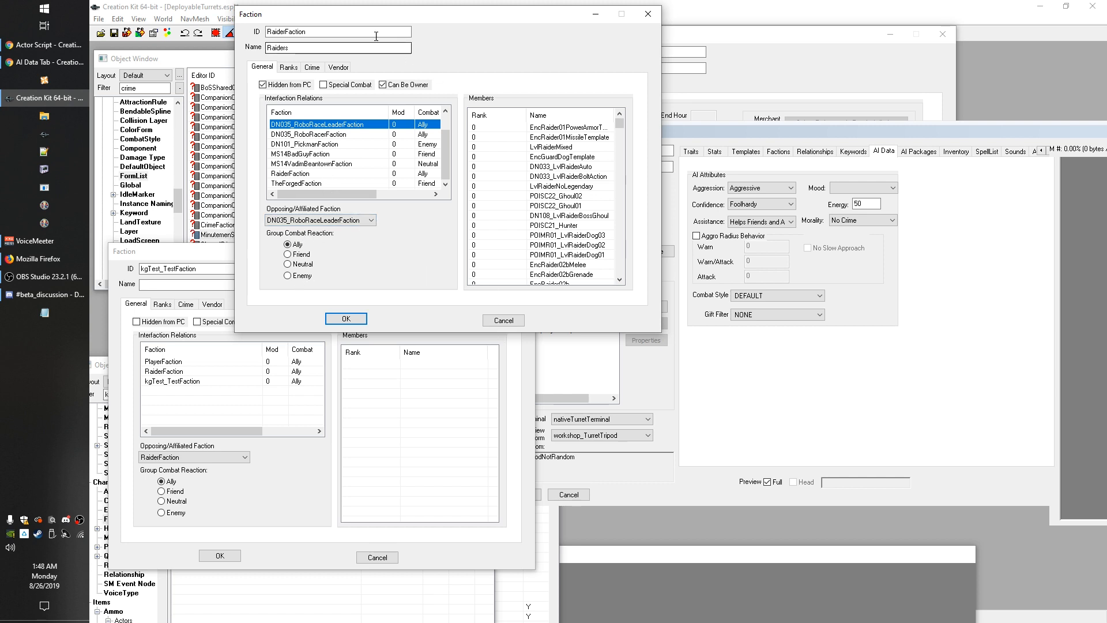
{"action": "left_click", "coordinate": [346, 31]}
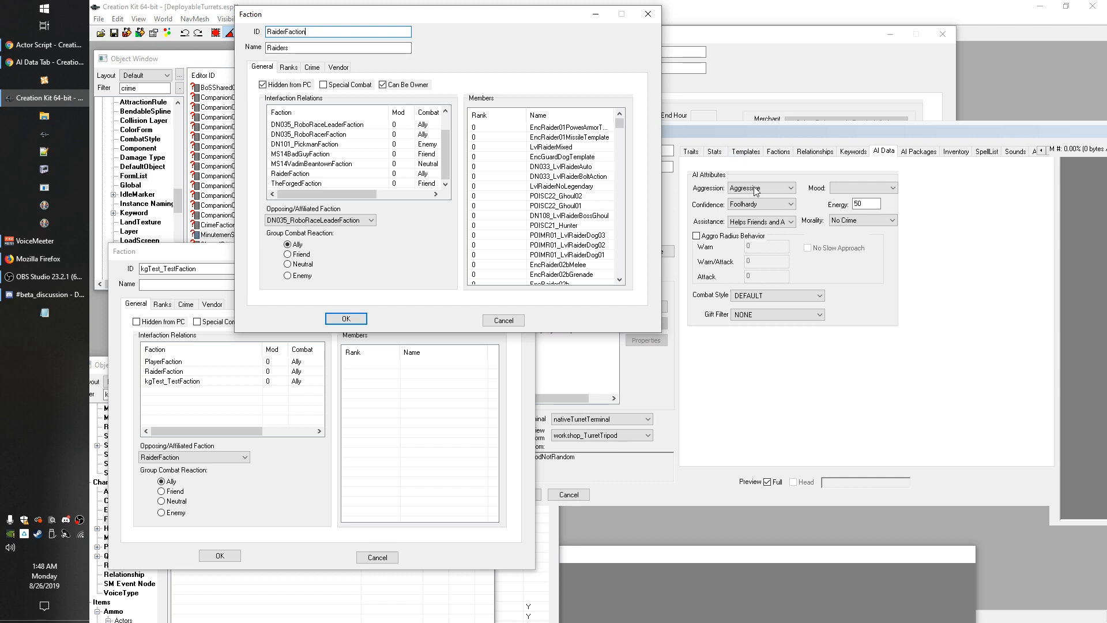
Review the assigned factions and the AI packages of the WorkshopTurretTripod actor
{"action": "left_click", "coordinate": [849, 149]}
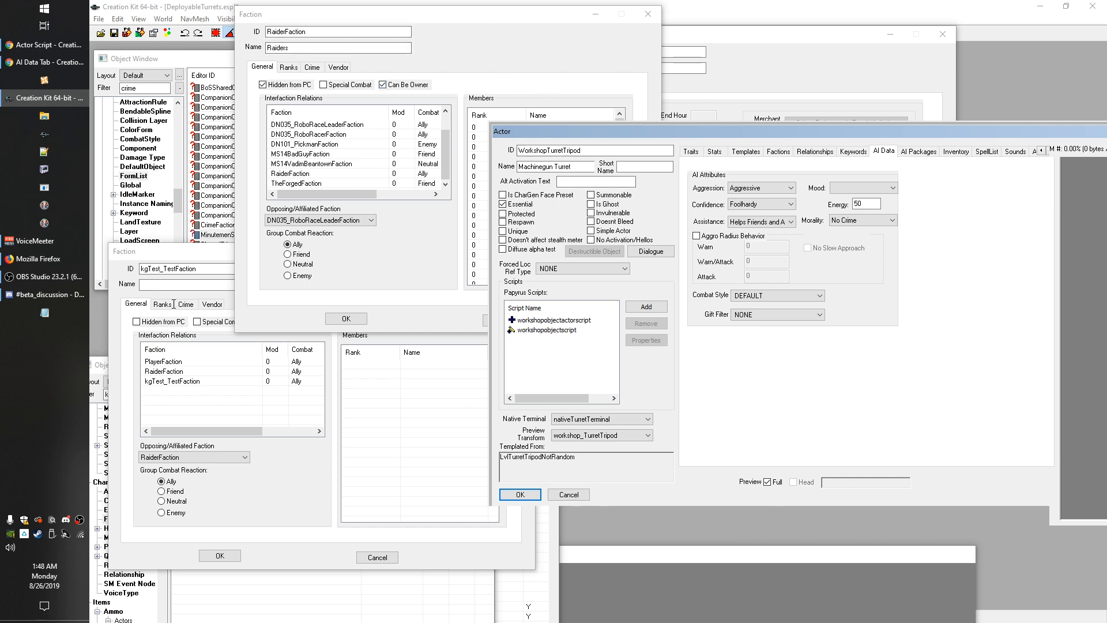
{"action": "left_click", "coordinate": [168, 257]}
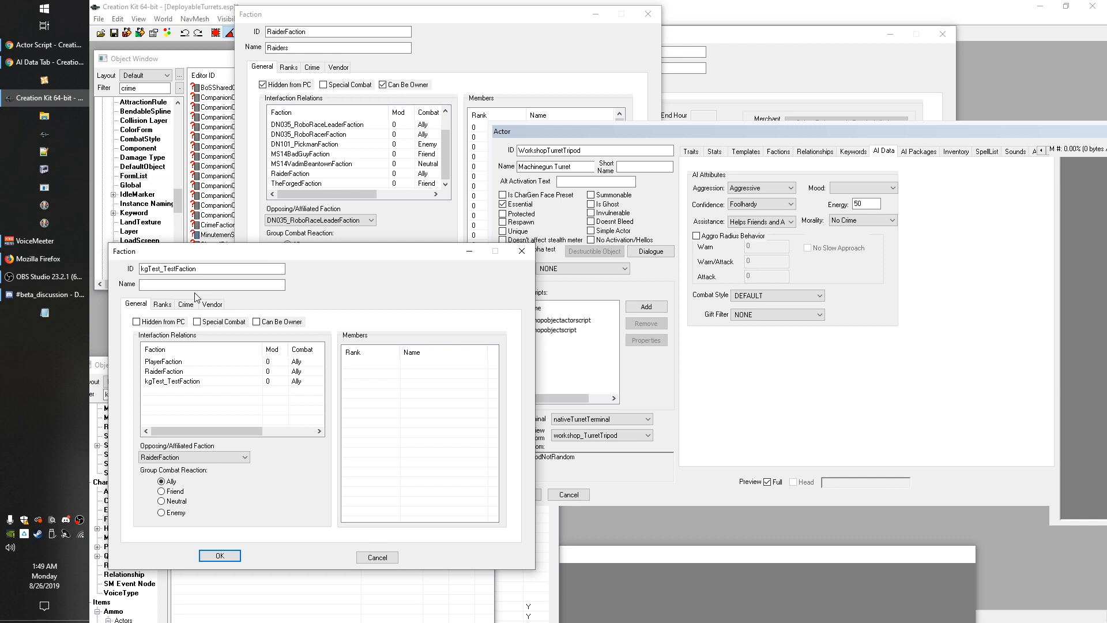
{"action": "left_click", "coordinate": [780, 151]}
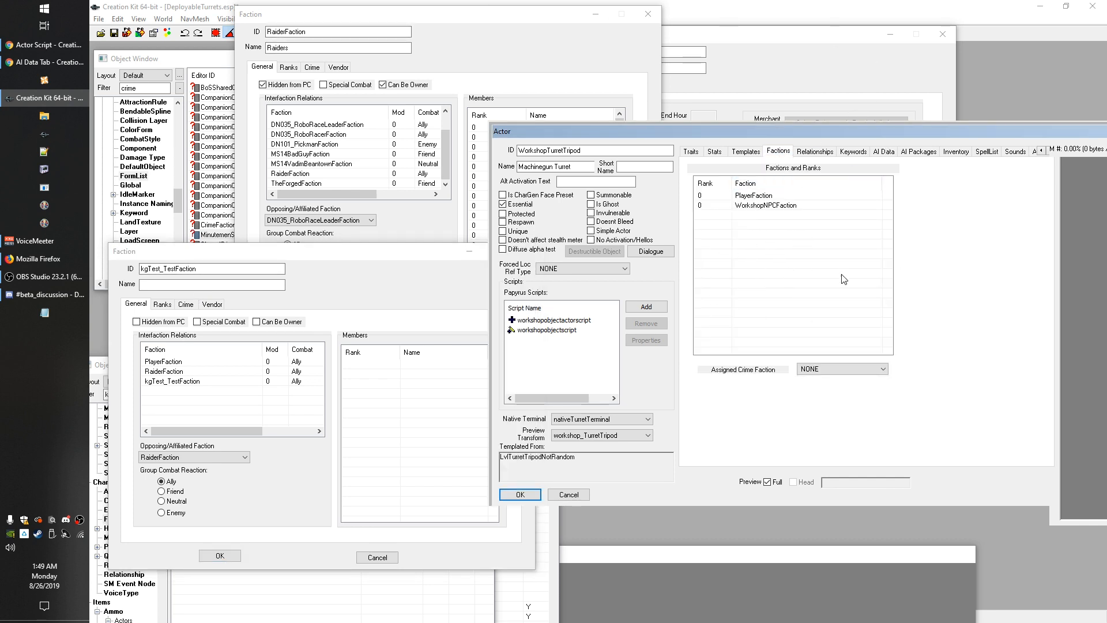
{"action": "left_click", "coordinate": [932, 151]}
Inspect RaiderFaction's relation to itself, and bring the WorkshopTurretTripod actor back to the front
{"action": "left_click", "coordinate": [465, 49]}
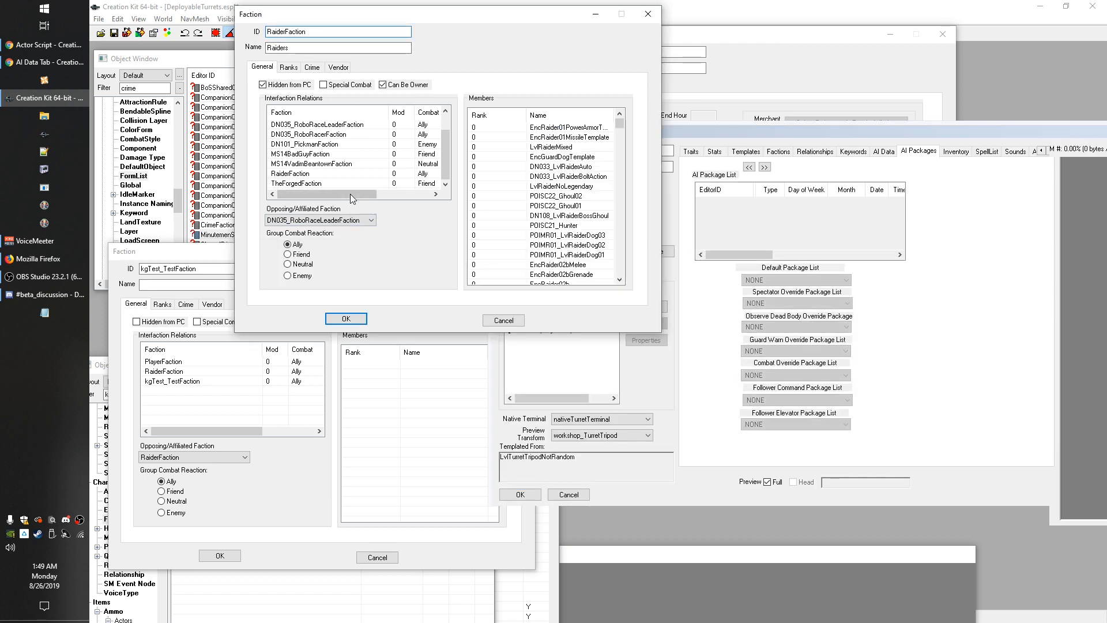
{"action": "left_click", "coordinate": [288, 173]}
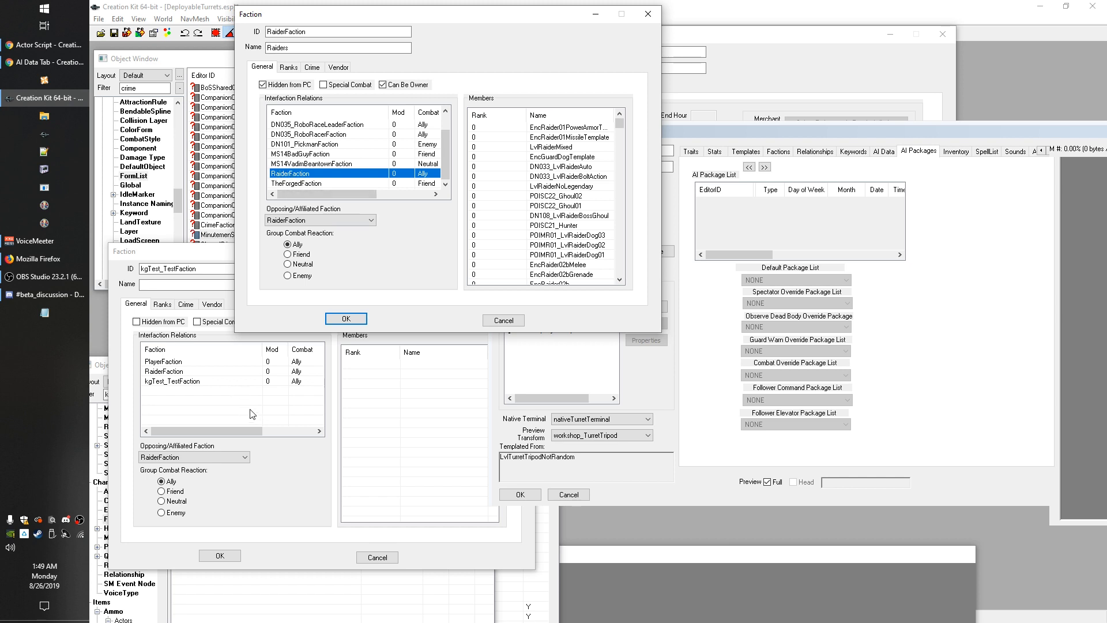
{"action": "left_click", "coordinate": [811, 278]}
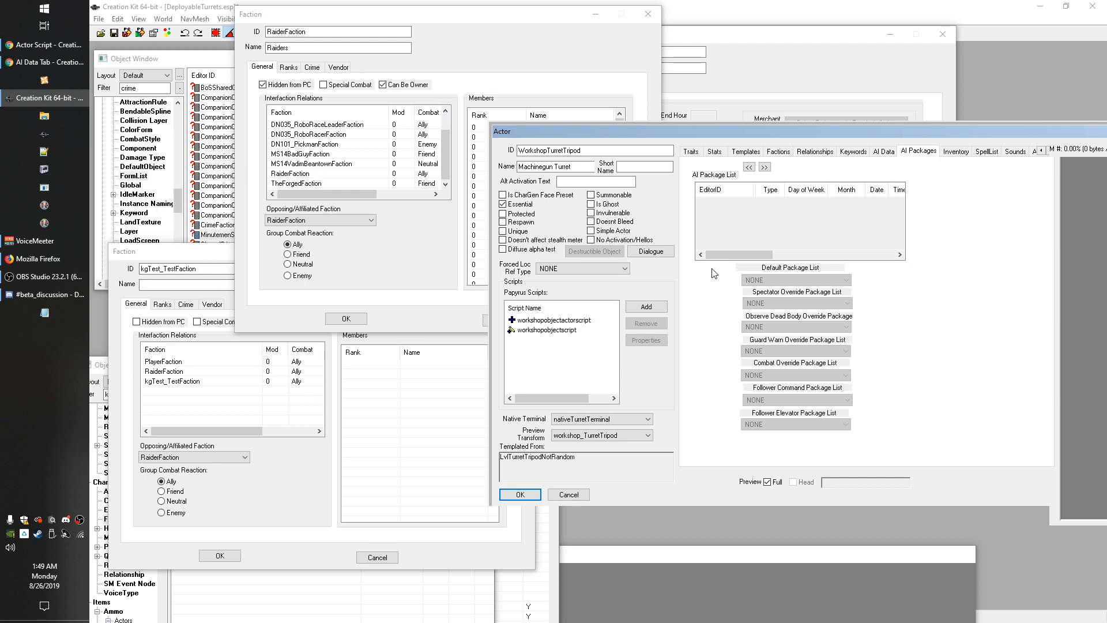
Compare the relations of kgTest_TestFaction with the whole interfaction relations list of RaiderFaction
{"action": "left_click", "coordinate": [229, 412]}
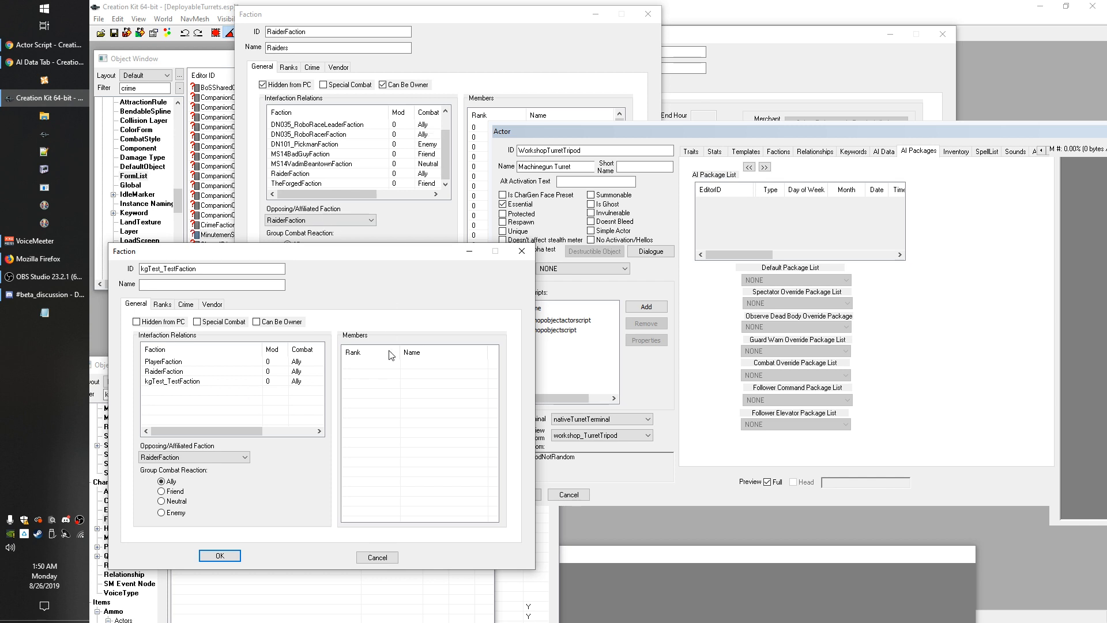
{"action": "scroll", "coordinate": [403, 142], "scroll_direction": "up", "scroll_amount": 1}
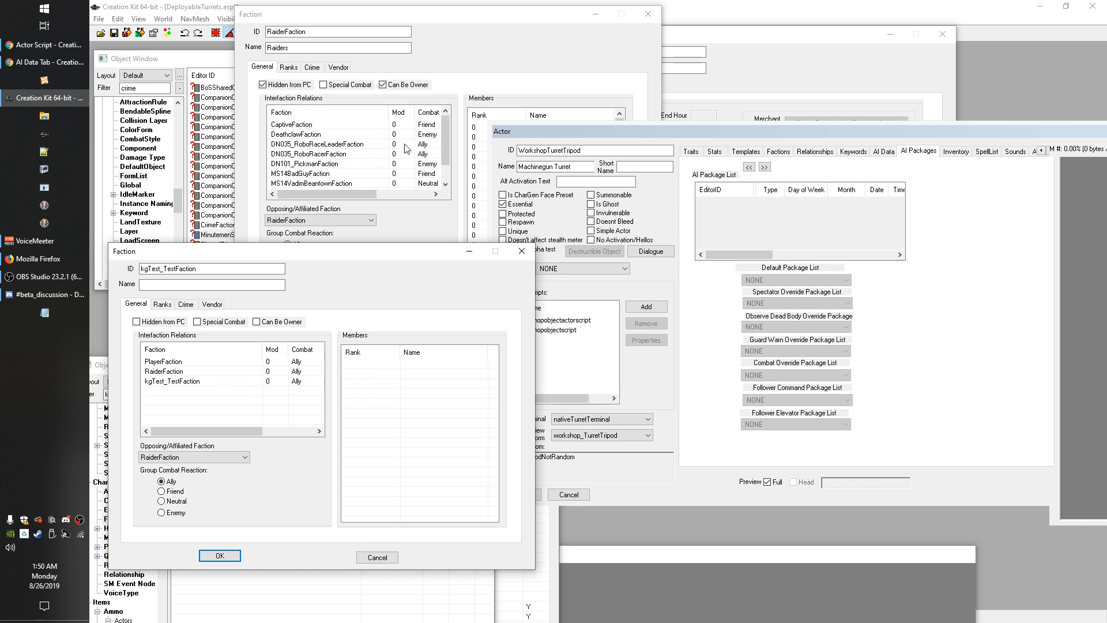
{"action": "scroll", "coordinate": [402, 143], "scroll_direction": "down", "scroll_amount": 1}
{"action": "scroll", "coordinate": [401, 147], "scroll_direction": "up", "scroll_amount": 1}
{"action": "scroll", "coordinate": [400, 148], "scroll_direction": "down", "scroll_amount": 1}
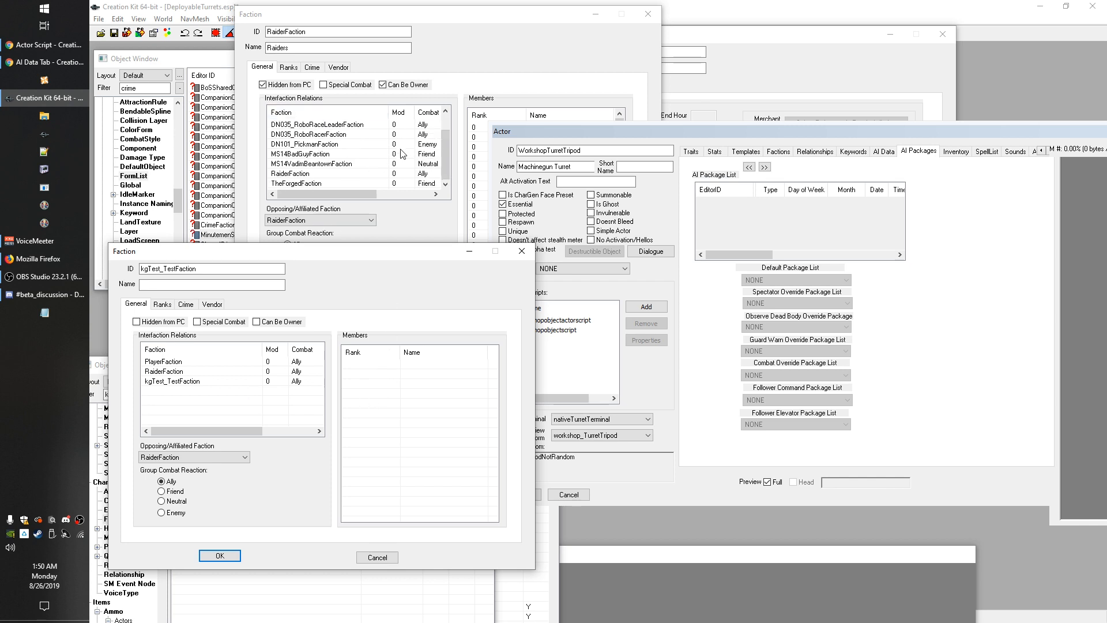
{"action": "scroll", "coordinate": [402, 153], "scroll_direction": "up", "scroll_amount": 1}
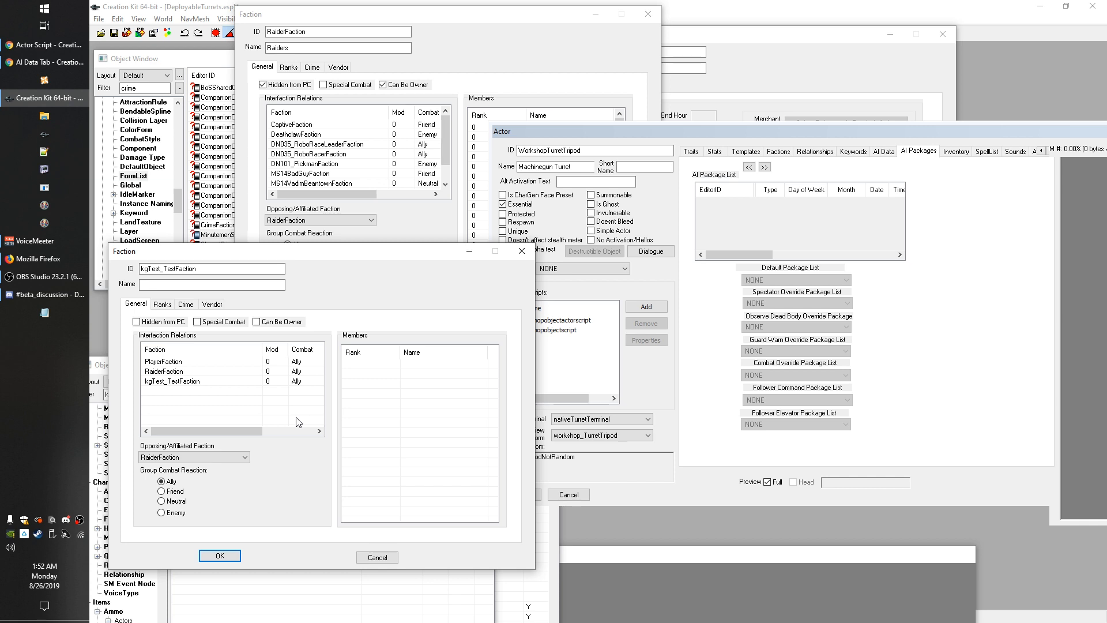
Shift the kgTest_TestFaction window slightly lower and highlight its RaiderFaction entry for inspection
{"action": "left_click", "coordinate": [185, 372]}
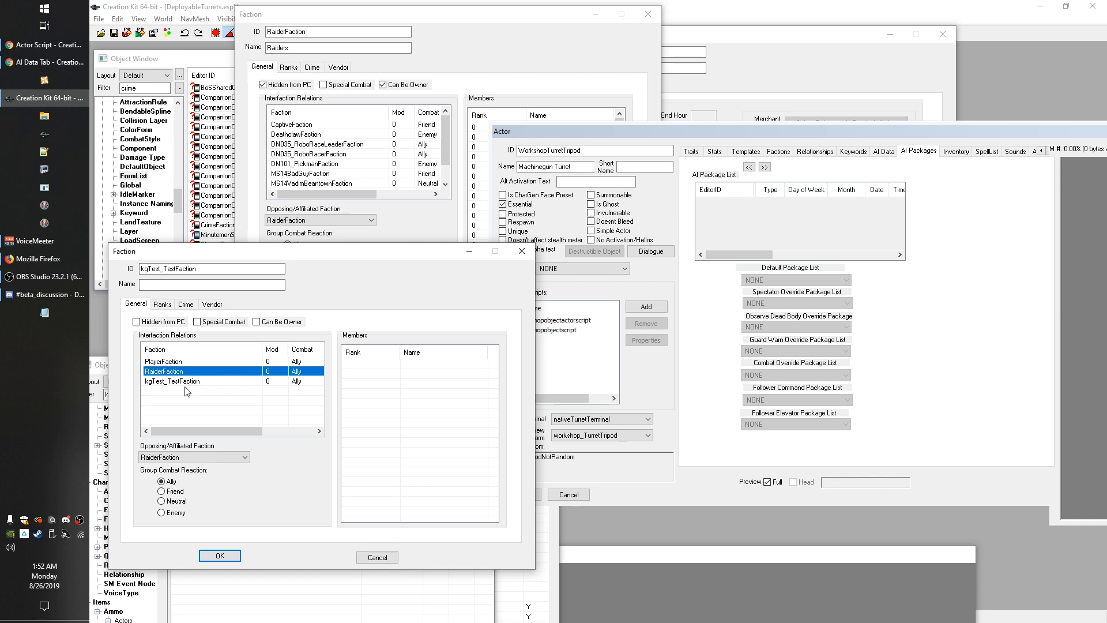
{"action": "left_click", "coordinate": [187, 403]}
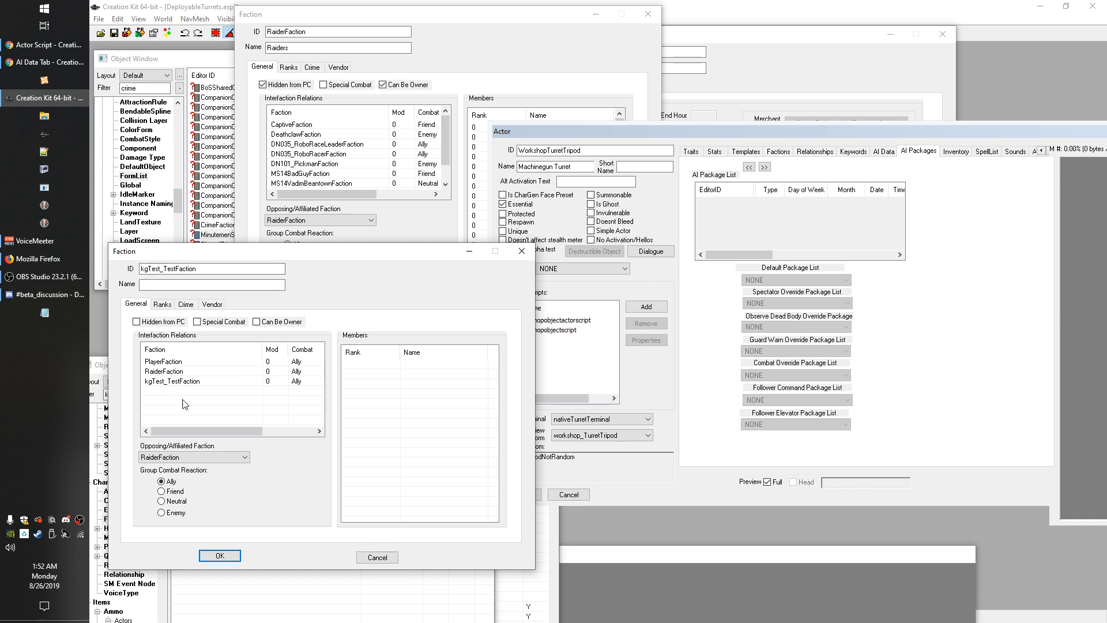
{"action": "left_click_drag", "start_coordinate": [165, 252], "coordinate": [153, 270]}
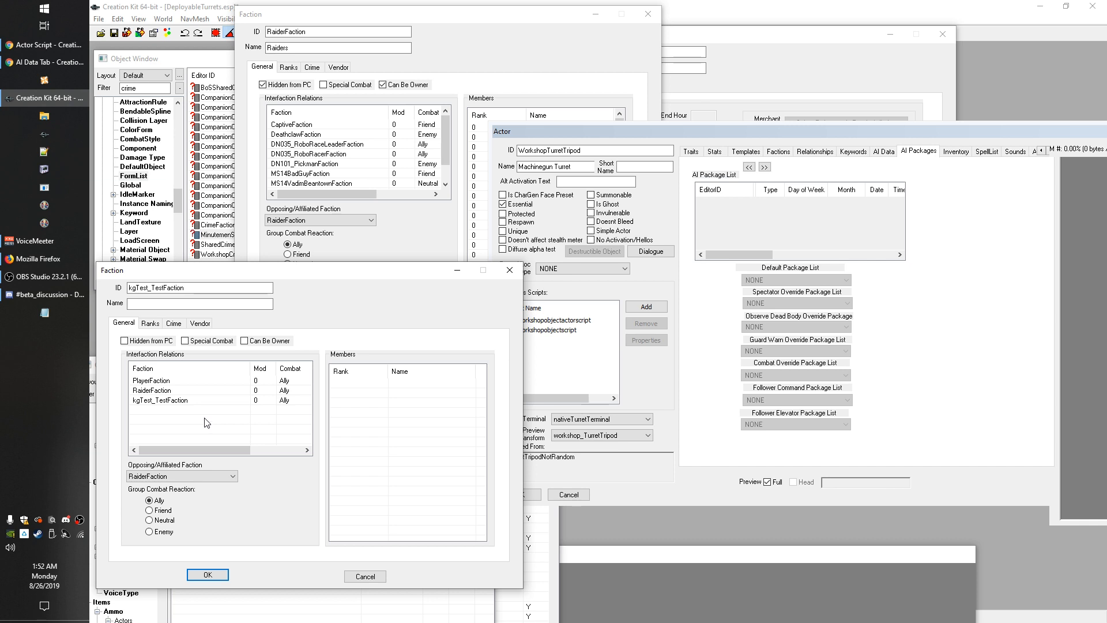
{"action": "left_click", "coordinate": [168, 391]}
{"action": "left_click", "coordinate": [166, 417]}
{"action": "left_click", "coordinate": [155, 392]}
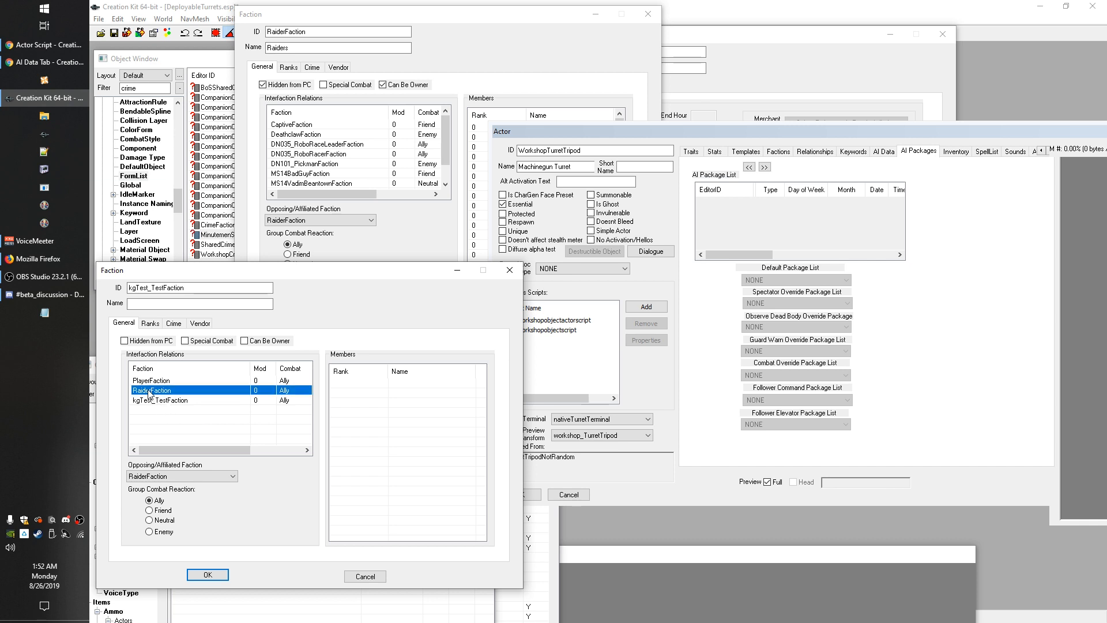
{"action": "left_click", "coordinate": [167, 420]}
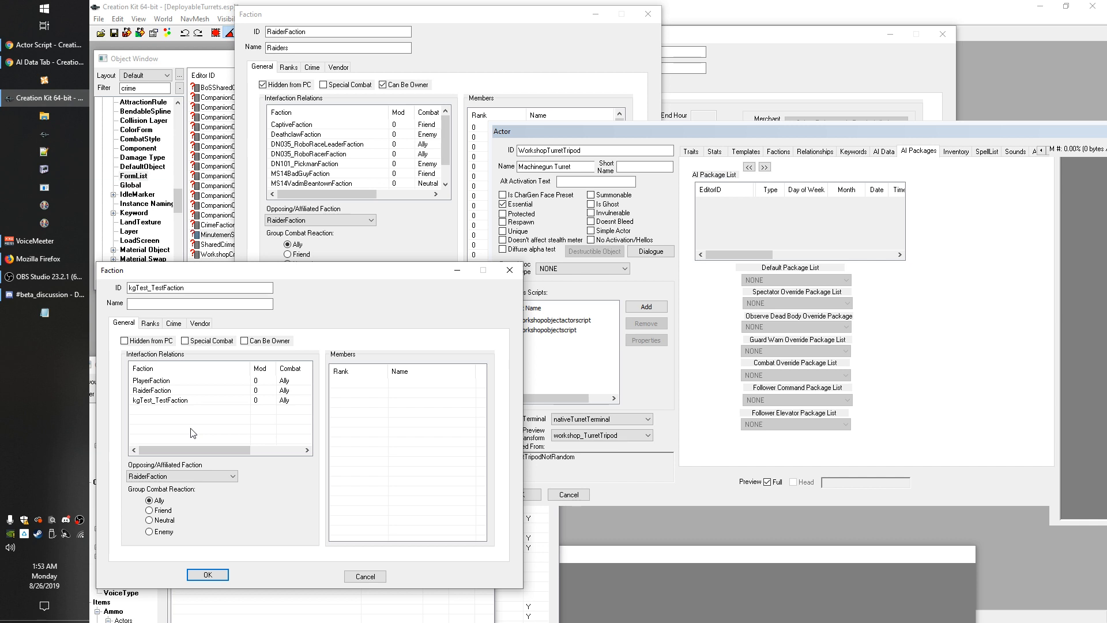
Check the end of RaiderFaction's relations list, and raise the kgTest_TestFaction window with its ID highlighted
{"action": "left_click", "coordinate": [444, 140]}
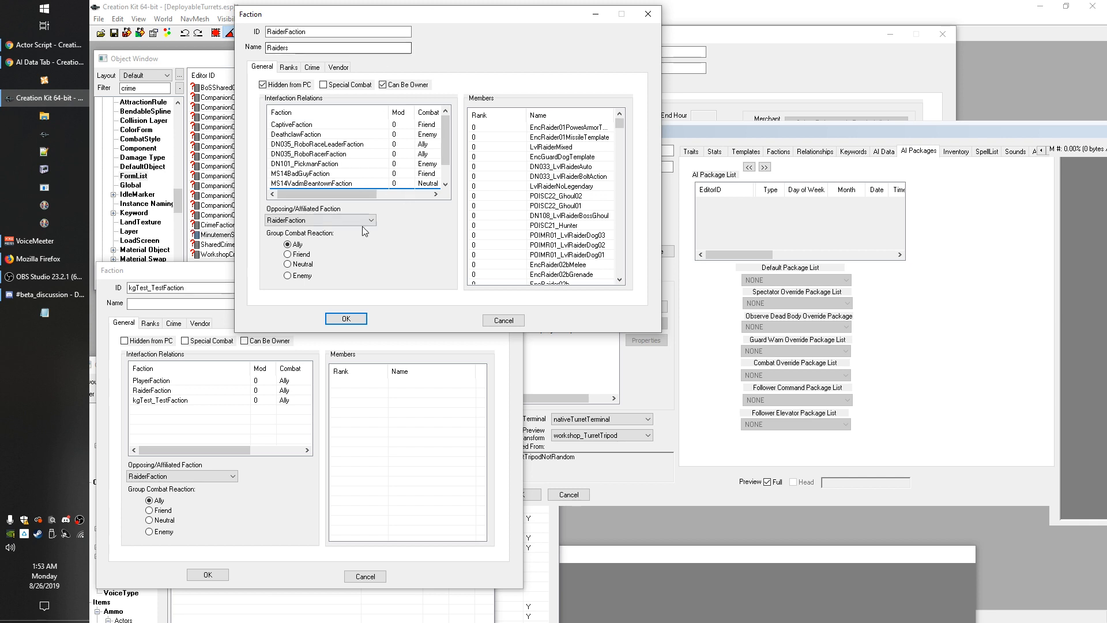
{"action": "scroll", "coordinate": [325, 167], "scroll_direction": "down", "scroll_amount": 1}
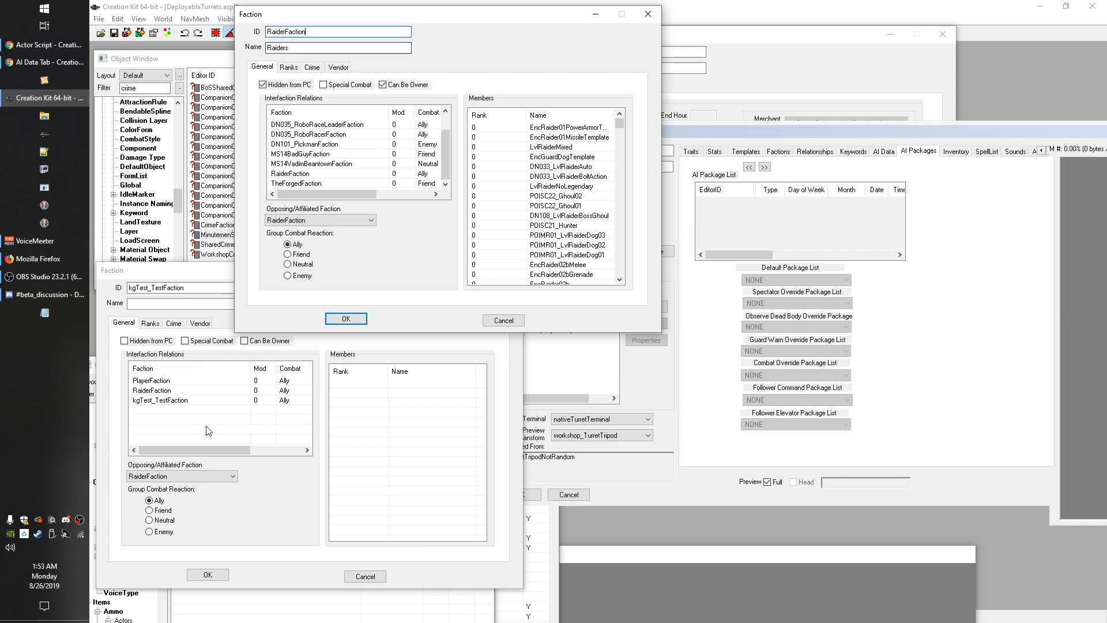
{"action": "left_click", "coordinate": [207, 404]}
{"action": "left_click_drag", "start_coordinate": [185, 288], "coordinate": [125, 287]}
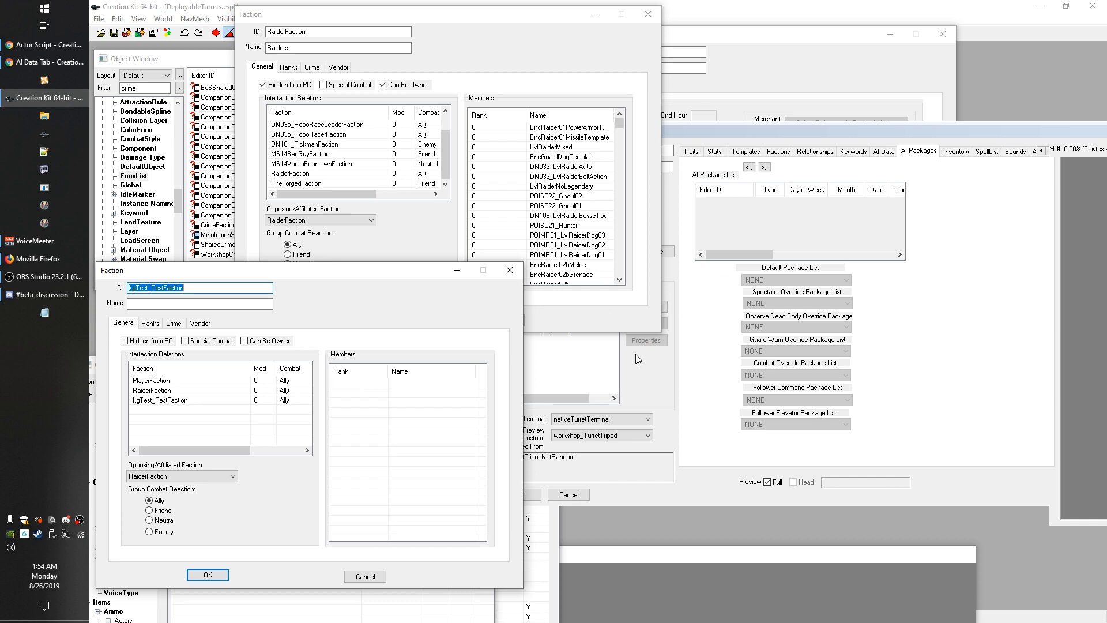
{"action": "left_click_drag", "start_coordinate": [284, 269], "coordinate": [293, 222]}
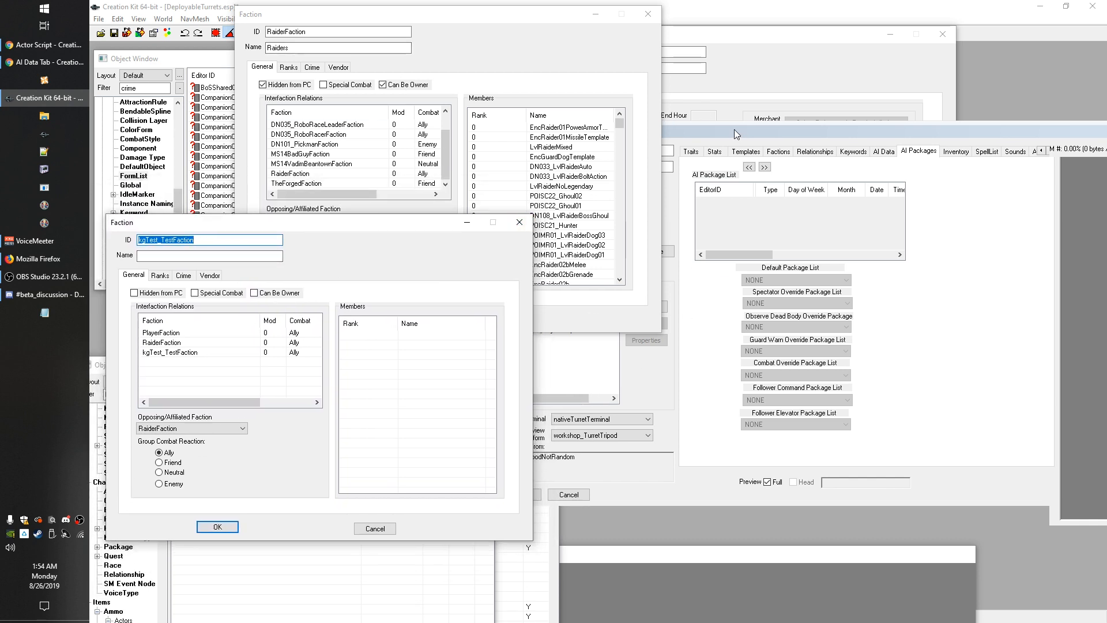
{"action": "left_click", "coordinate": [887, 235]}
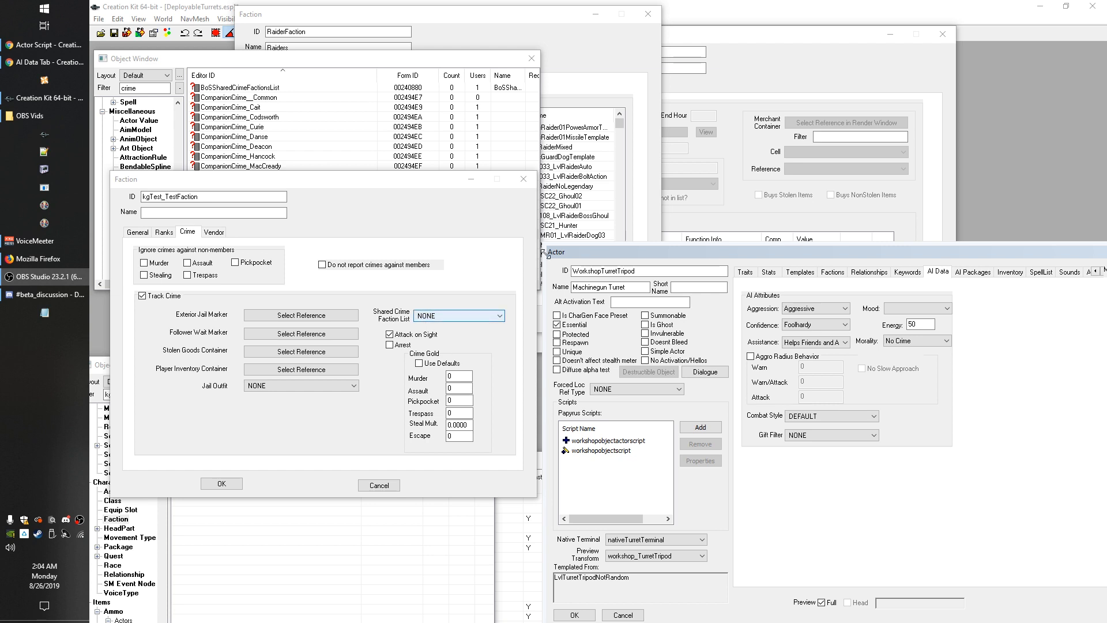
Review the crime-filtered form lists and the crime settings and interfaction relations of kgTest_TestFaction
{"action": "left_click", "coordinate": [301, 58]}
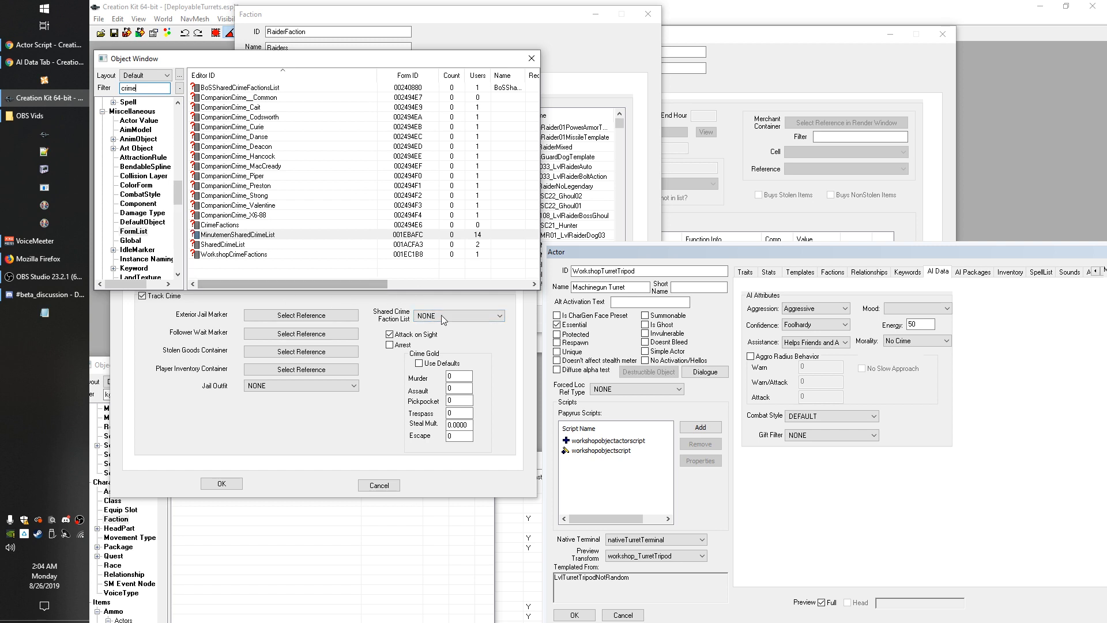
{"action": "left_click", "coordinate": [257, 428]}
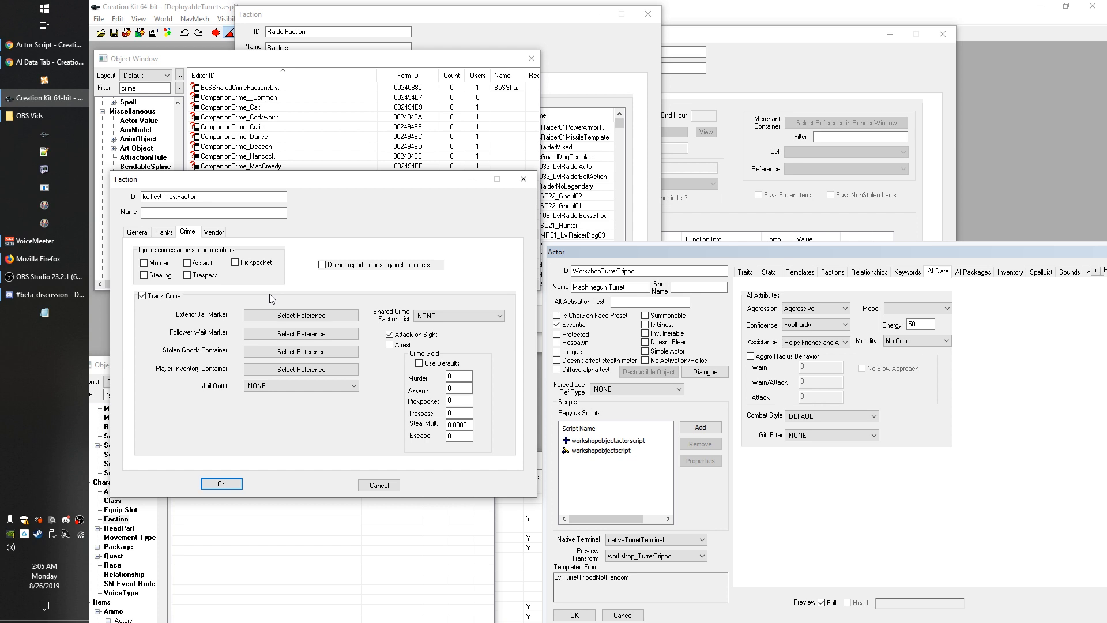
{"action": "left_click", "coordinate": [145, 233]}
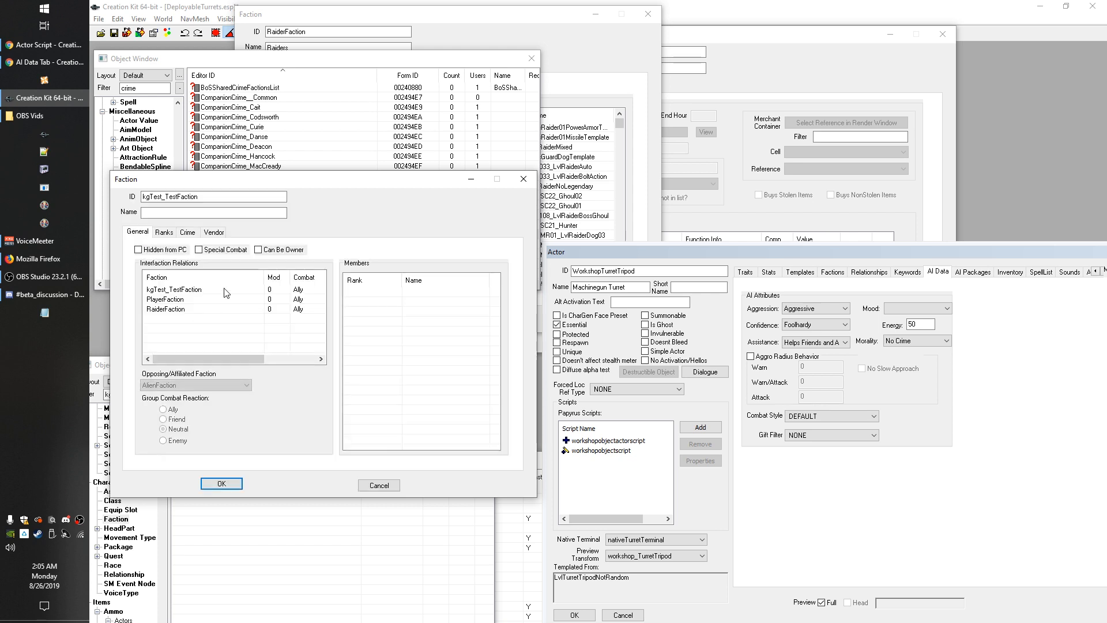
{"action": "left_click", "coordinate": [187, 232]}
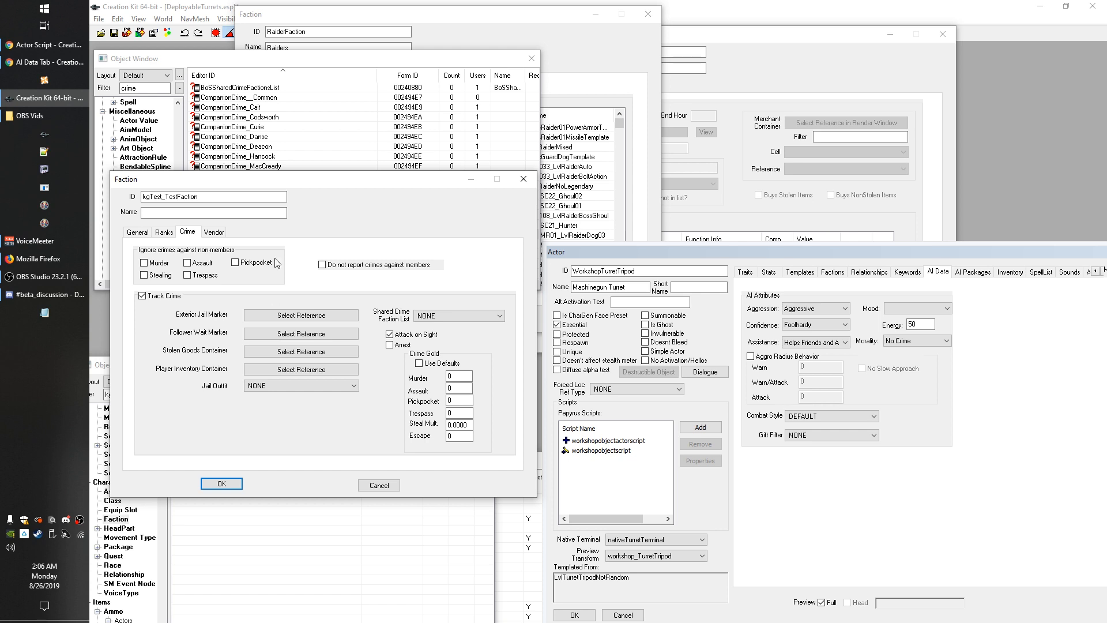
Open the MinutemenSharedCrimeList form list to examine its factions, and close it unchanged
{"action": "left_click", "coordinate": [230, 60]}
{"action": "double_click", "coordinate": [241, 234]}
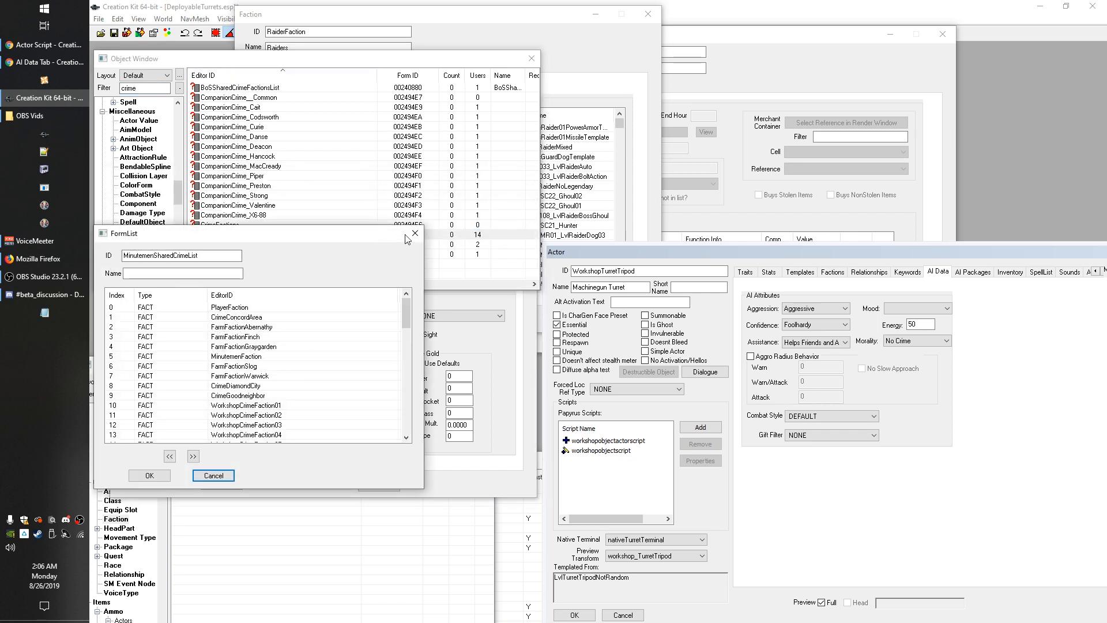
{"action": "left_click", "coordinate": [415, 234]}
{"action": "left_click", "coordinate": [535, 400]}
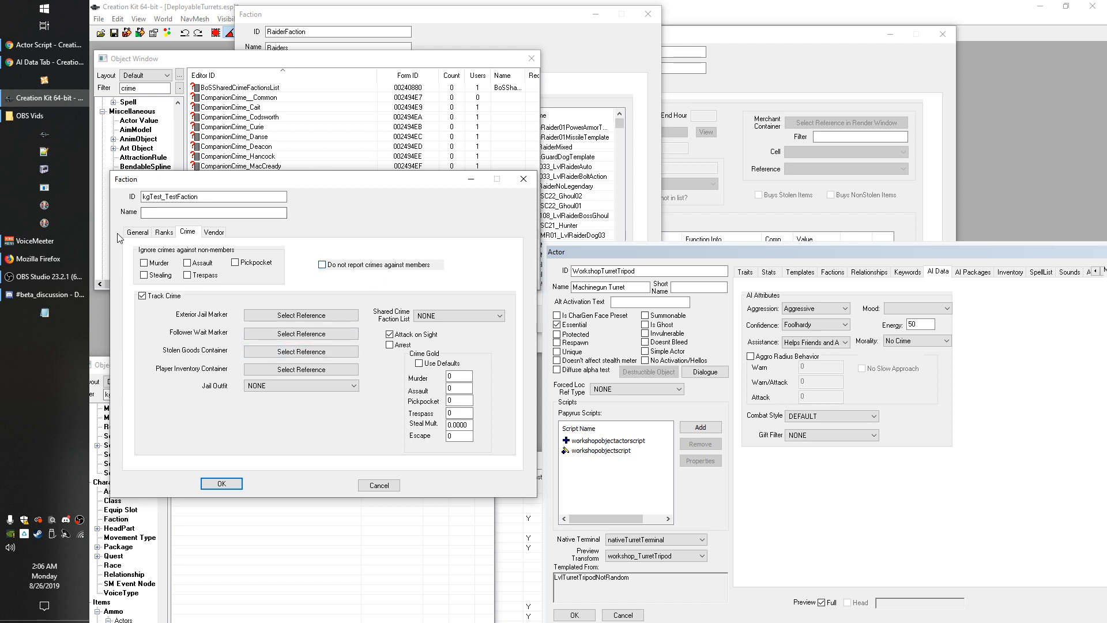
Move the WorkshopTurretTripod actor window closer to the kgTest_TestFaction window, and bring the faction's crime settings to the front
{"action": "left_click_drag", "start_coordinate": [263, 177], "coordinate": [268, 176]}
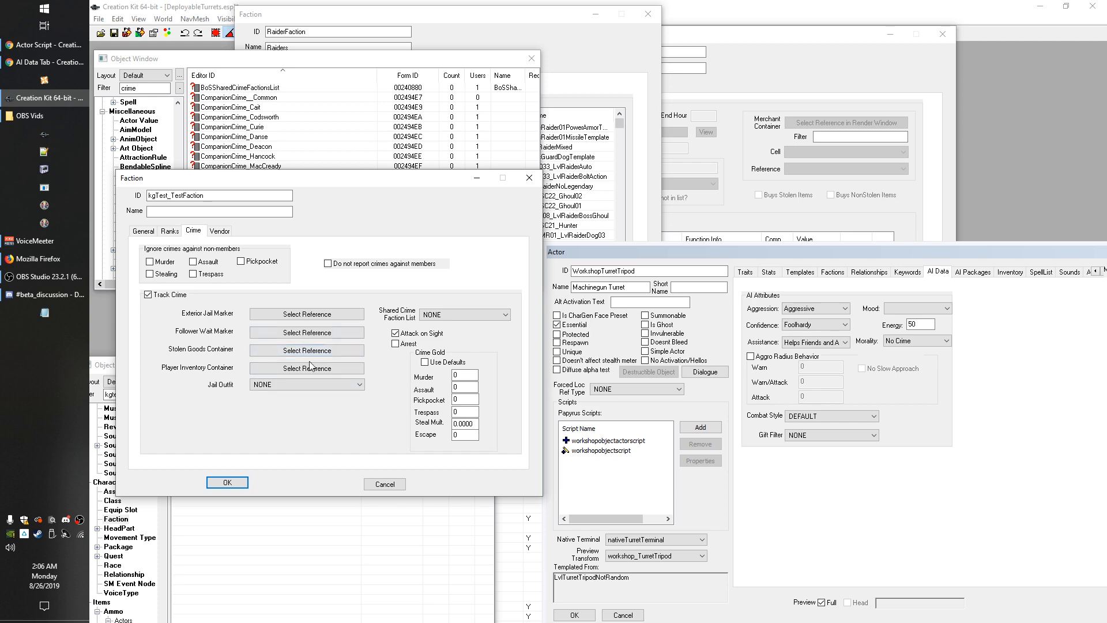
{"action": "left_click_drag", "start_coordinate": [618, 257], "coordinate": [472, 160]}
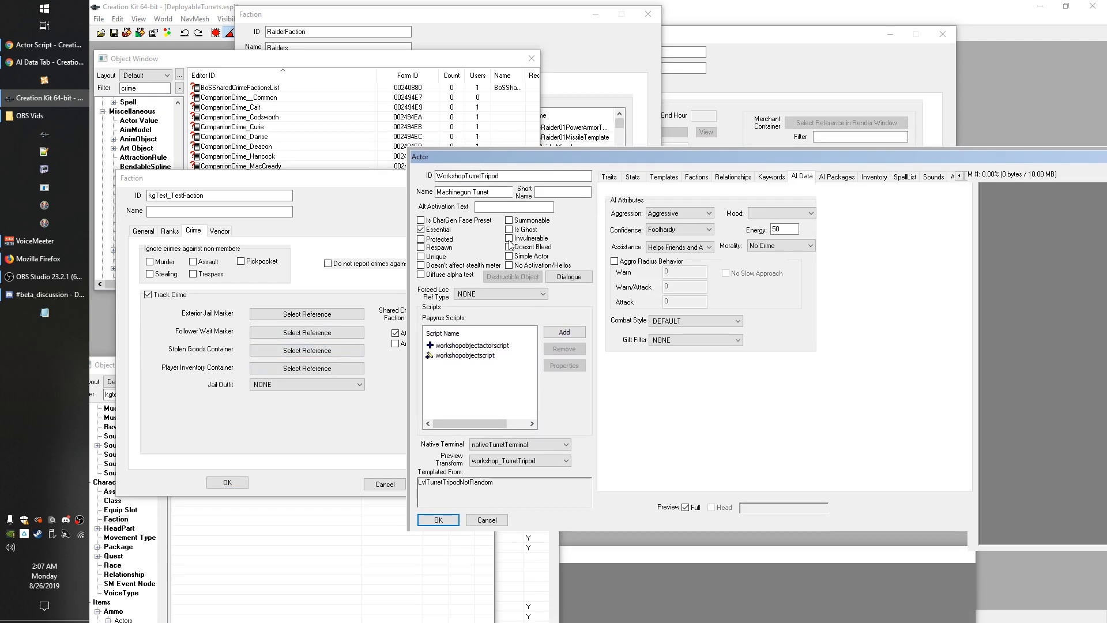
{"action": "left_click", "coordinate": [173, 223]}
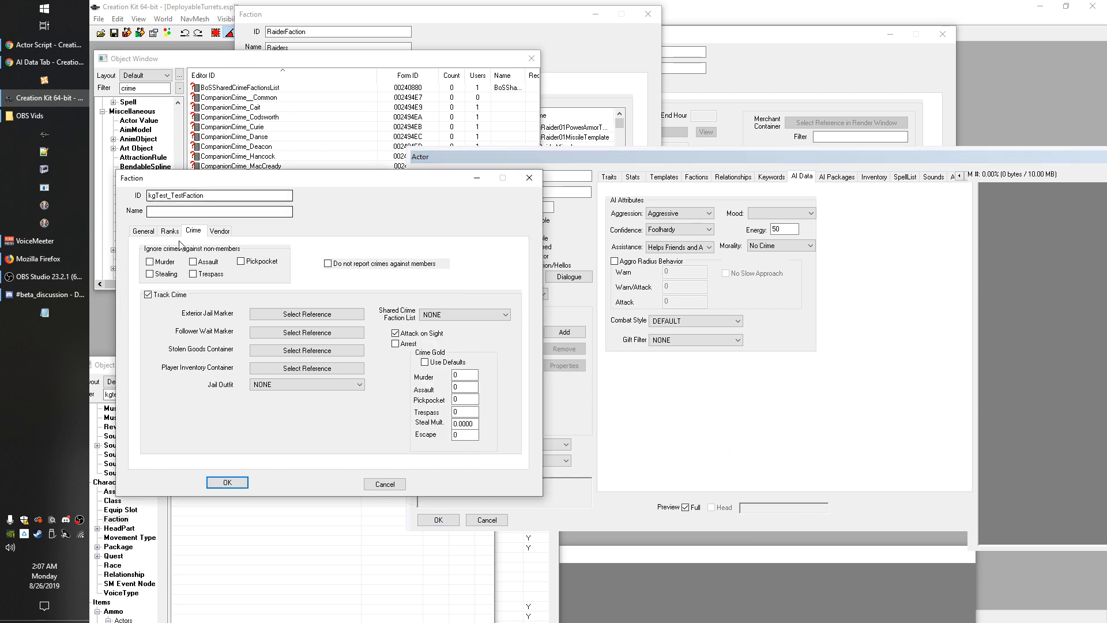
Look through the rank and vendor settings of kgTest_TestFaction, ending on its interfaction relations
{"action": "left_click", "coordinate": [175, 233]}
{"action": "left_click", "coordinate": [220, 231]}
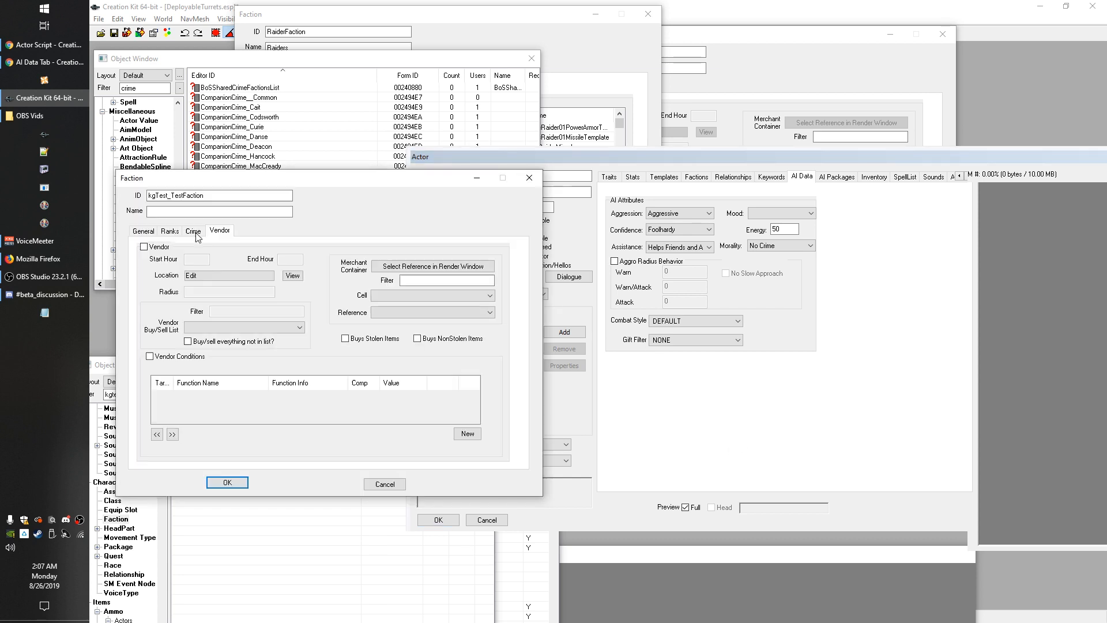
{"action": "left_click", "coordinate": [169, 230]}
{"action": "left_click", "coordinate": [143, 231]}
Bring the WorkshopTurretTripod actor to the front and examine its Assistance options, keeping Helps Friends and Allies
{"action": "left_click", "coordinate": [784, 389]}
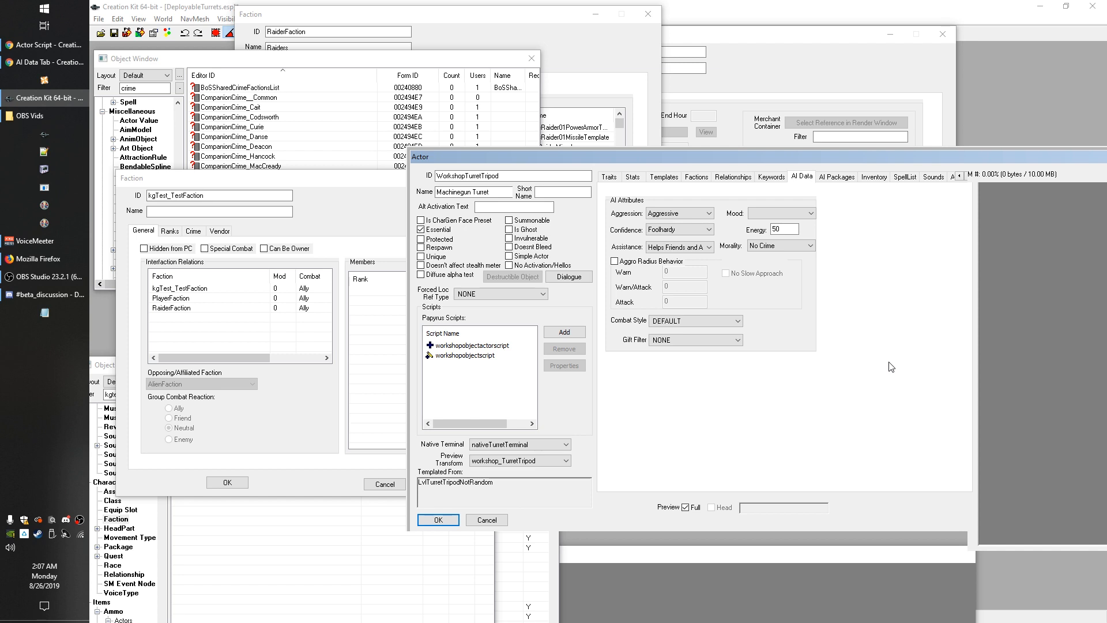
{"action": "left_click", "coordinate": [708, 247]}
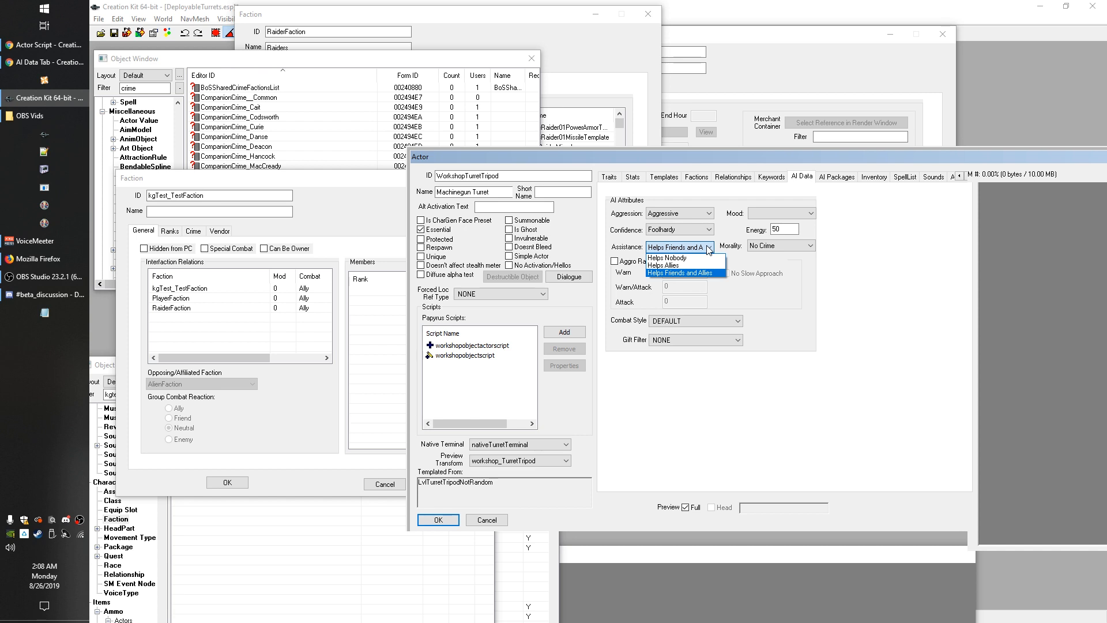
{"action": "left_click", "coordinate": [870, 290]}
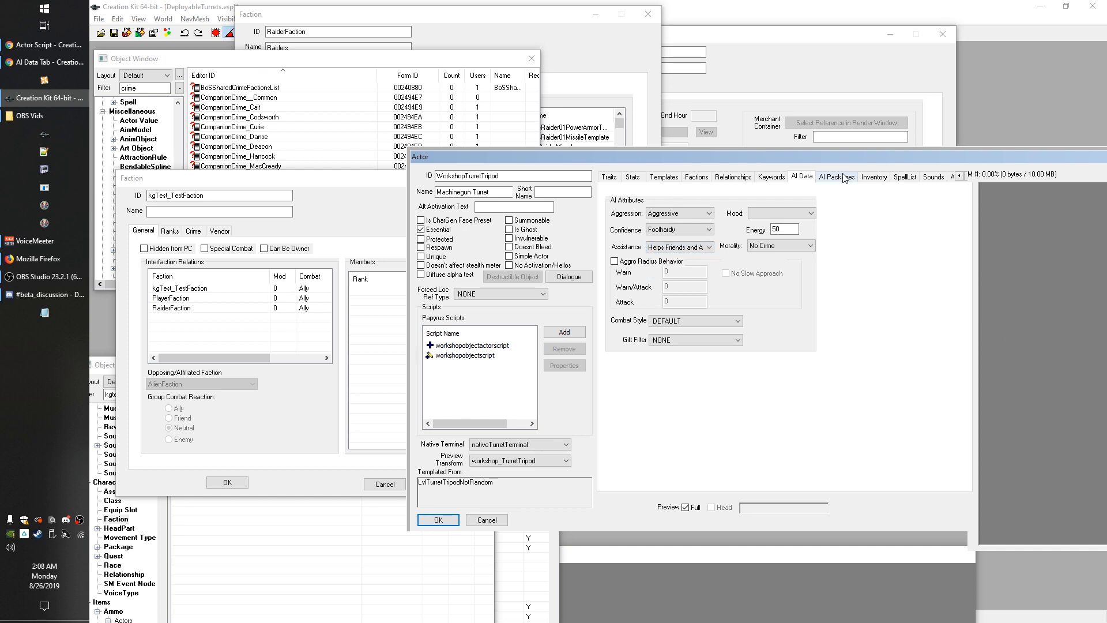
{"action": "left_click", "coordinate": [698, 249]}
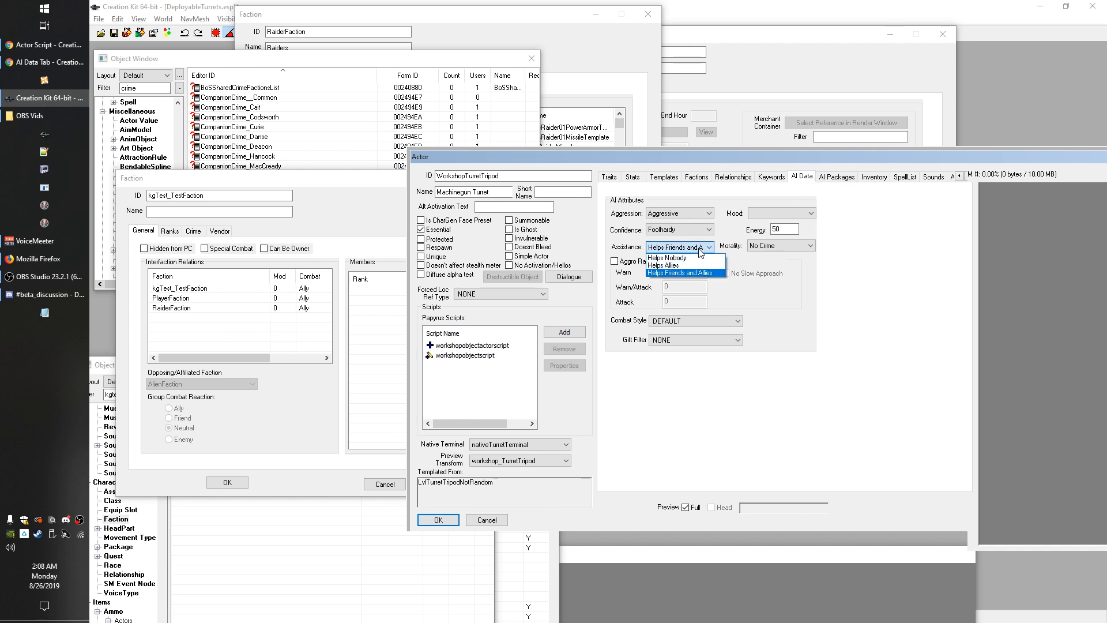
{"action": "left_click", "coordinate": [678, 272]}
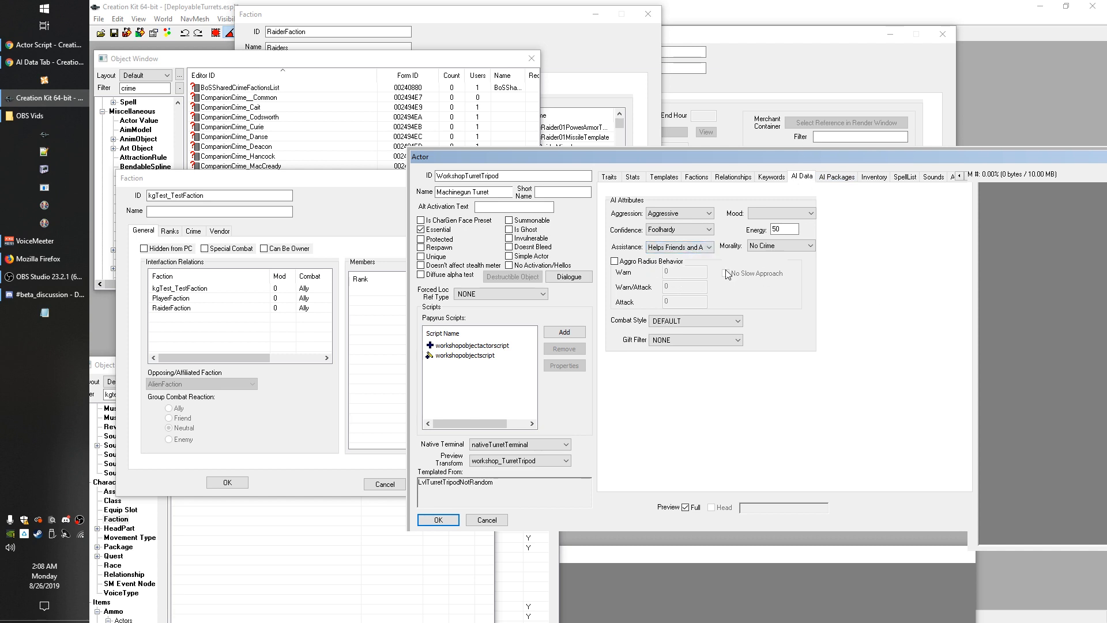
{"action": "left_click", "coordinate": [698, 252]}
{"action": "left_click", "coordinate": [693, 250]}
{"action": "left_click", "coordinate": [691, 249]}
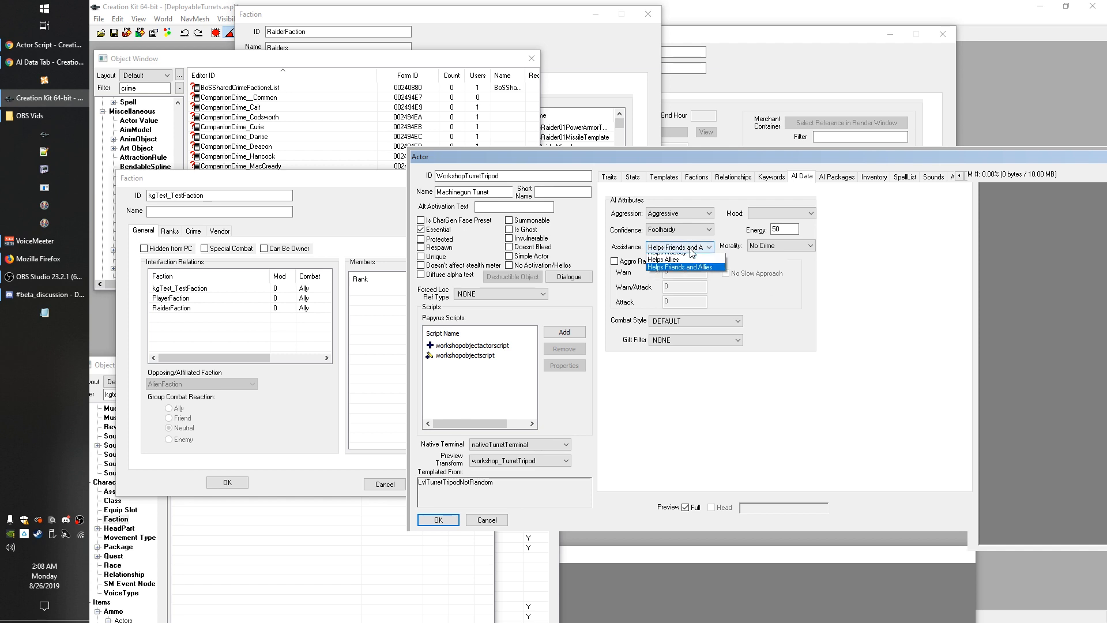
{"action": "left_click", "coordinate": [698, 249]}
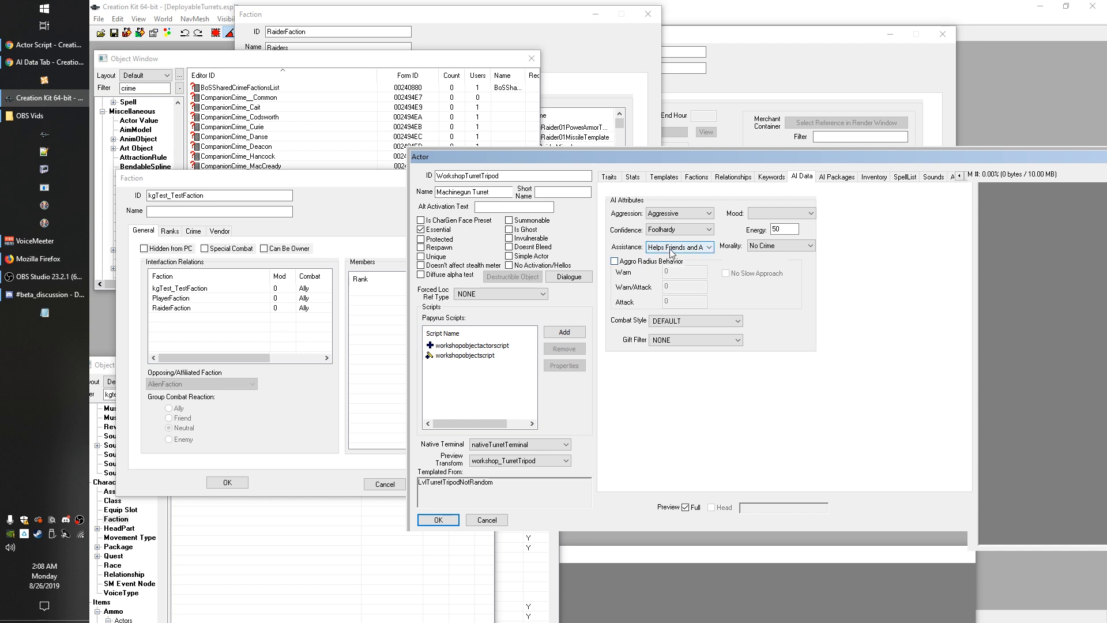
{"action": "left_click", "coordinate": [691, 249]}
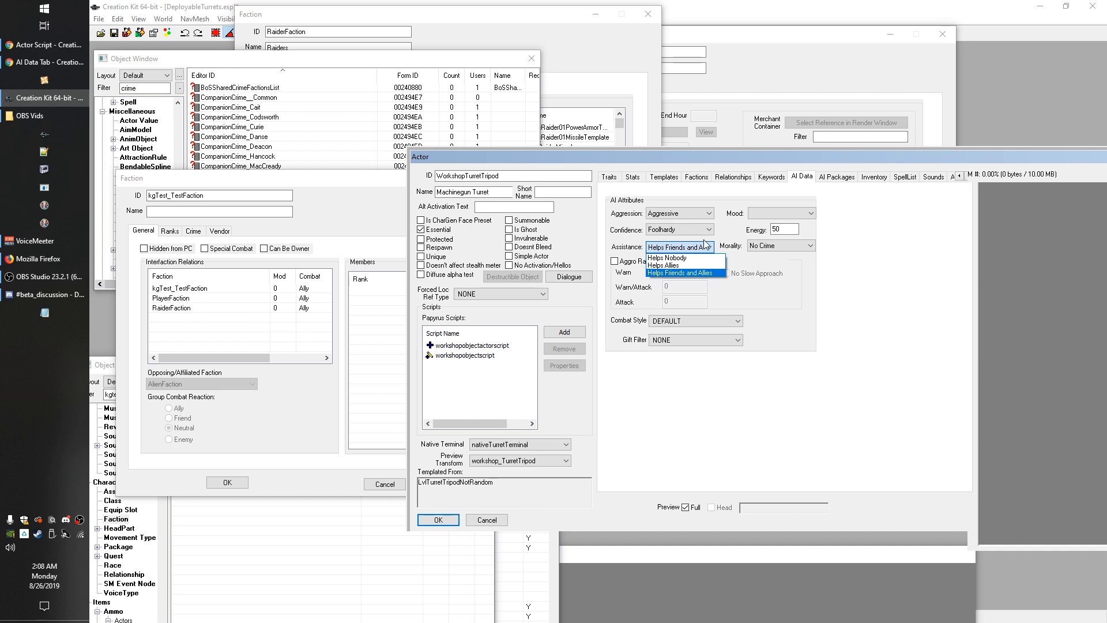
{"action": "left_click", "coordinate": [707, 241]}
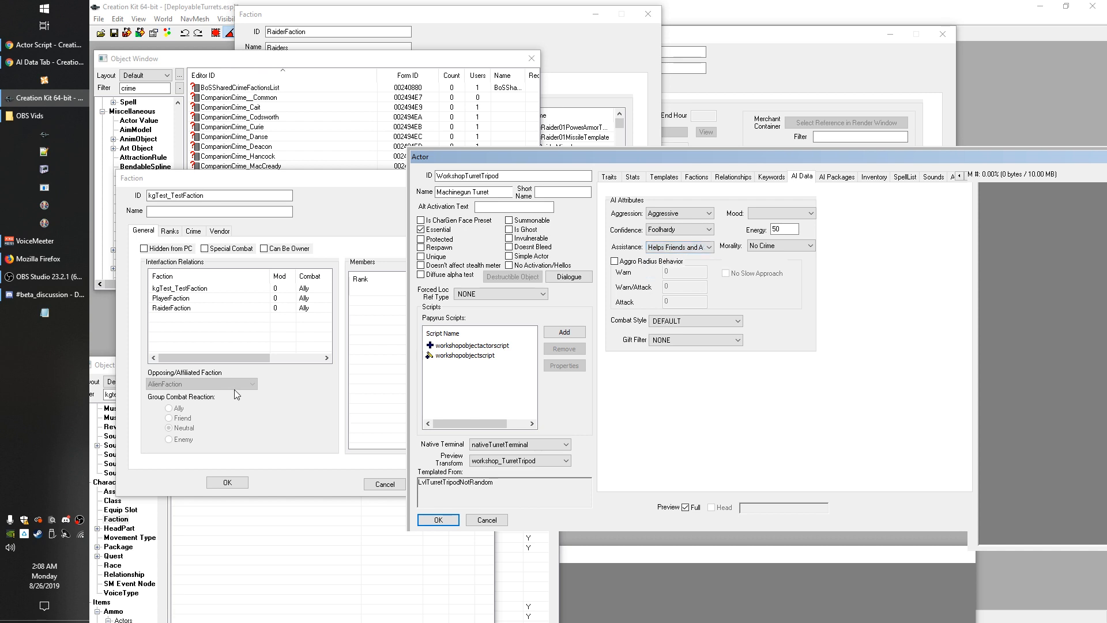
Compare kgTest_TestFaction's interfaction relations with the Assistance options of WorkshopTurretTripod
{"action": "left_click", "coordinate": [222, 335]}
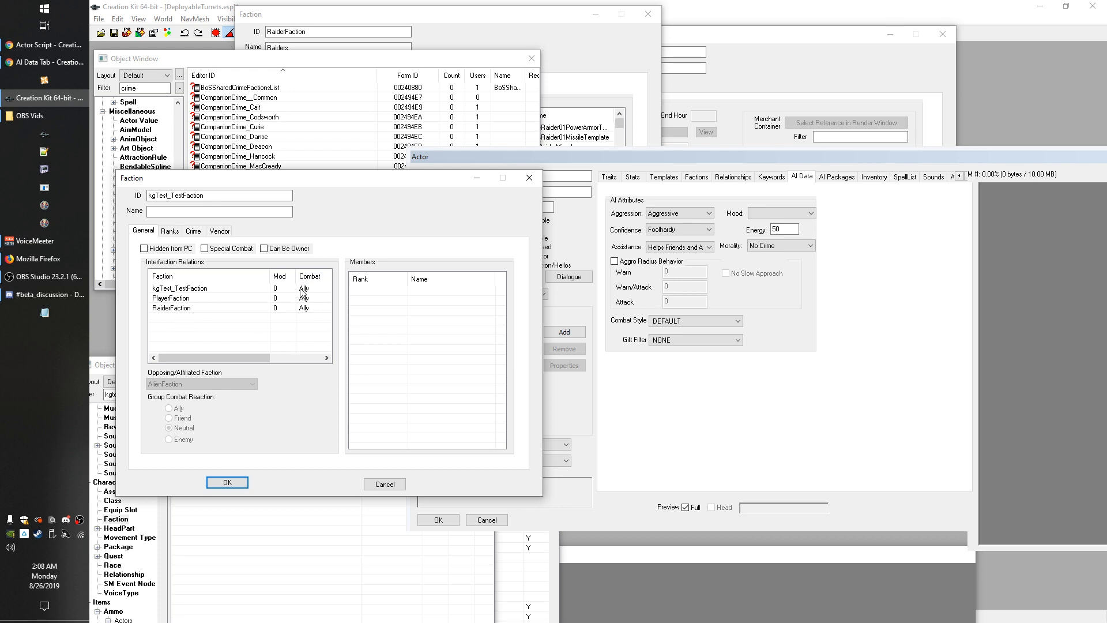
{"action": "left_click", "coordinate": [828, 385]}
{"action": "left_click", "coordinate": [692, 247]}
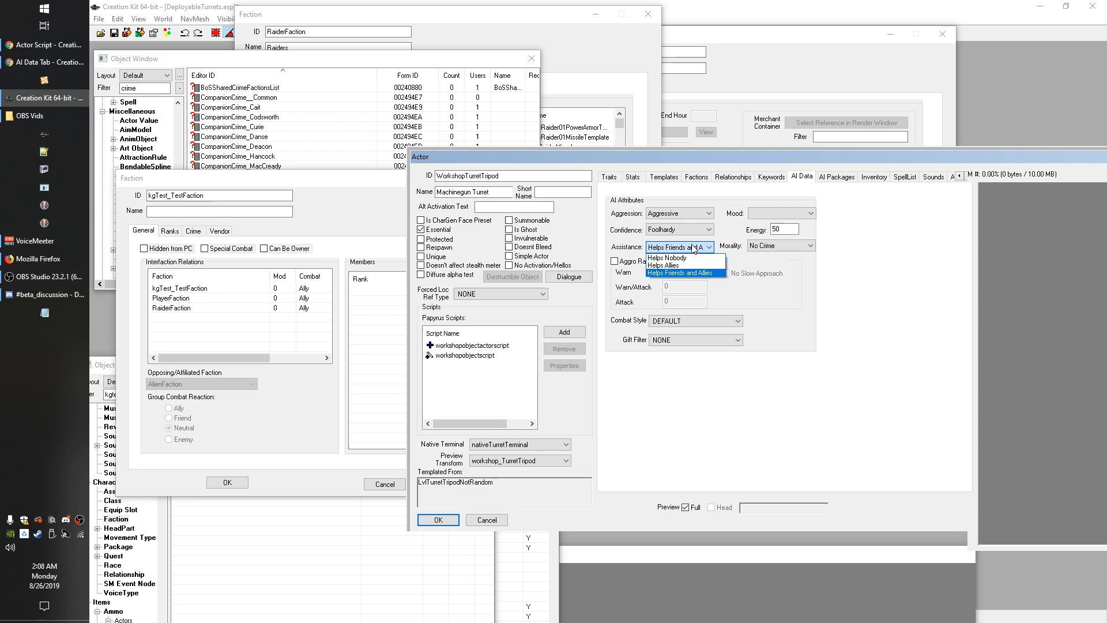
{"action": "left_click", "coordinate": [698, 274]}
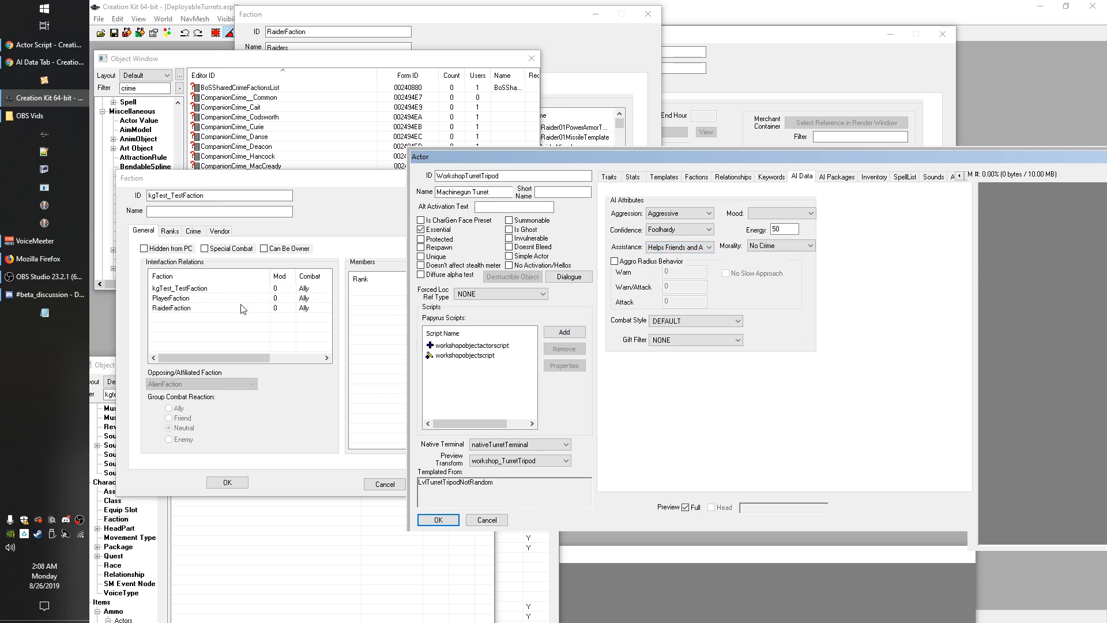
{"action": "left_click", "coordinate": [241, 318]}
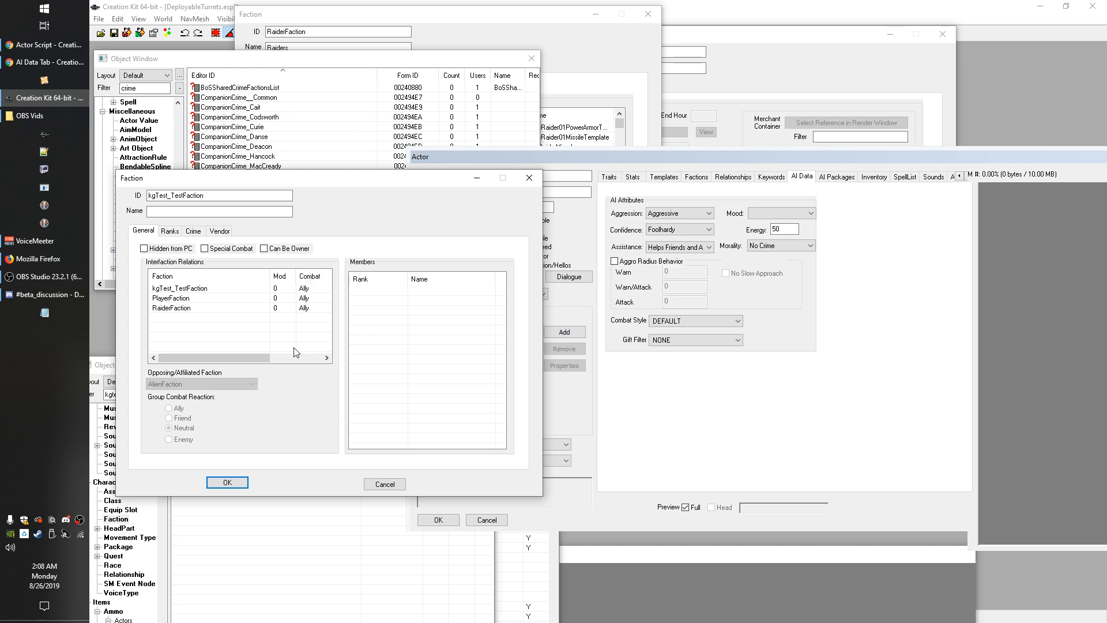
{"action": "left_click", "coordinate": [931, 371]}
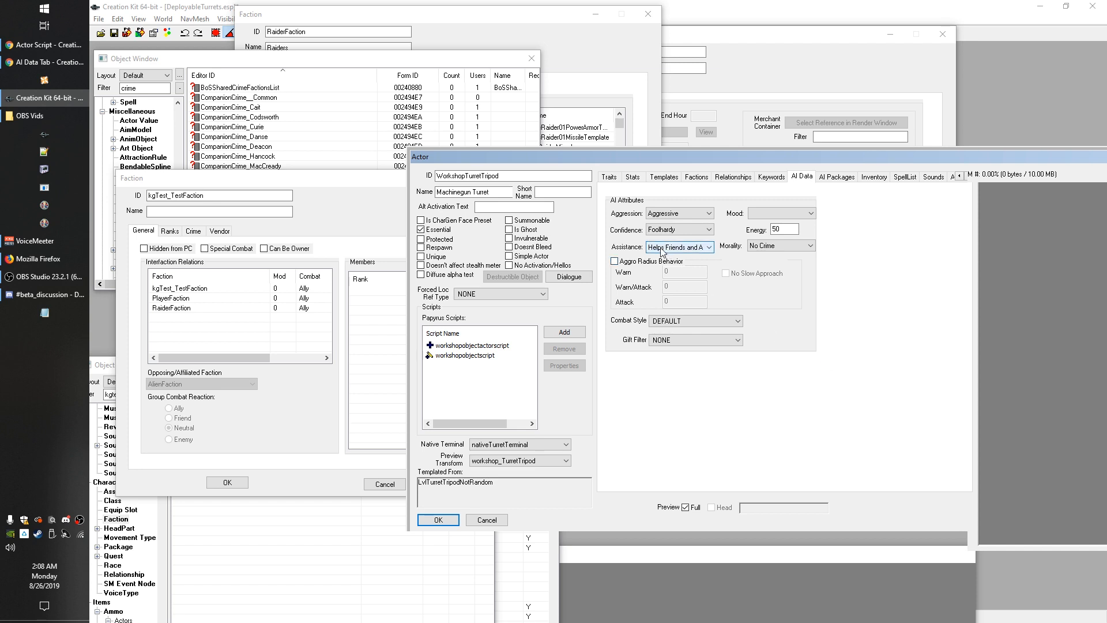
View the turret's Aggression options, and check them against the interfaction relations of RaiderFaction and kgTest_TestFaction
{"action": "left_click", "coordinate": [673, 213]}
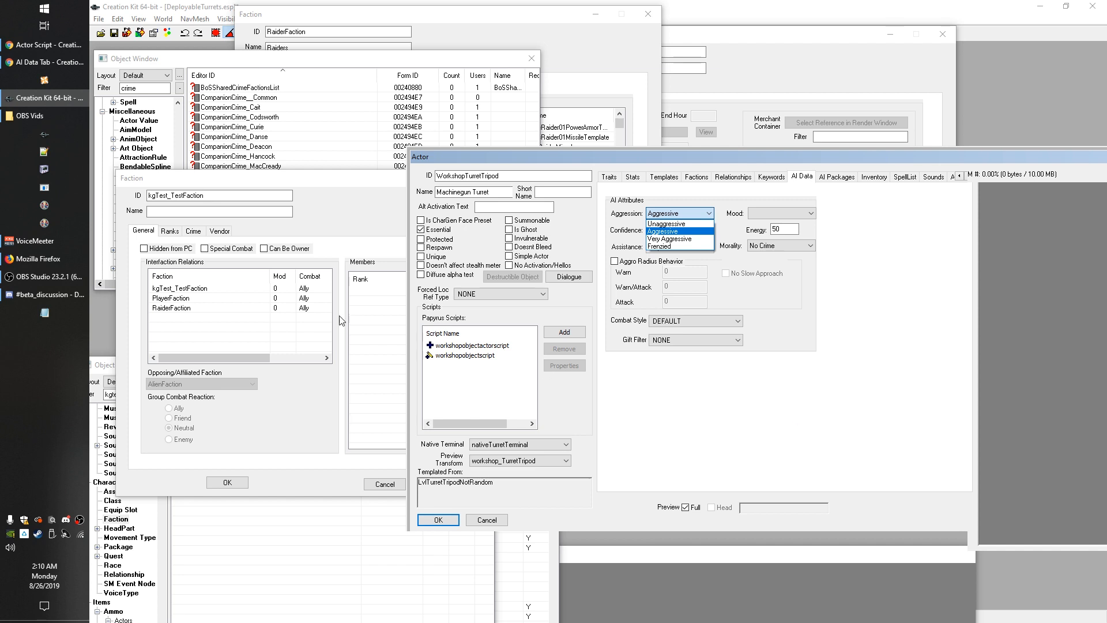
{"action": "left_click", "coordinate": [498, 27]}
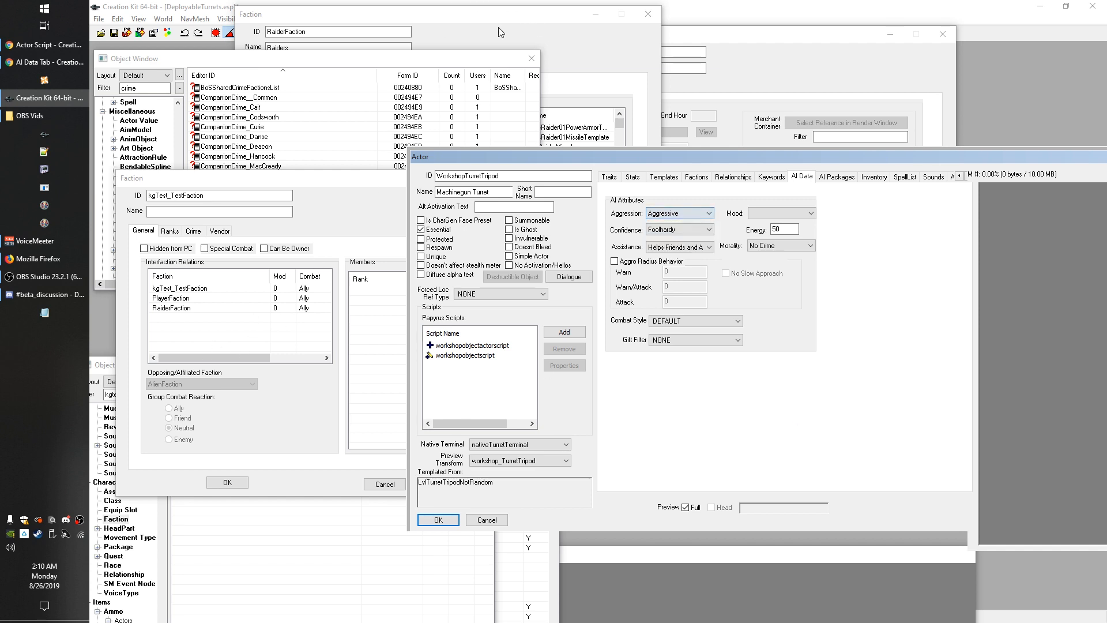
{"action": "left_click", "coordinate": [498, 27]}
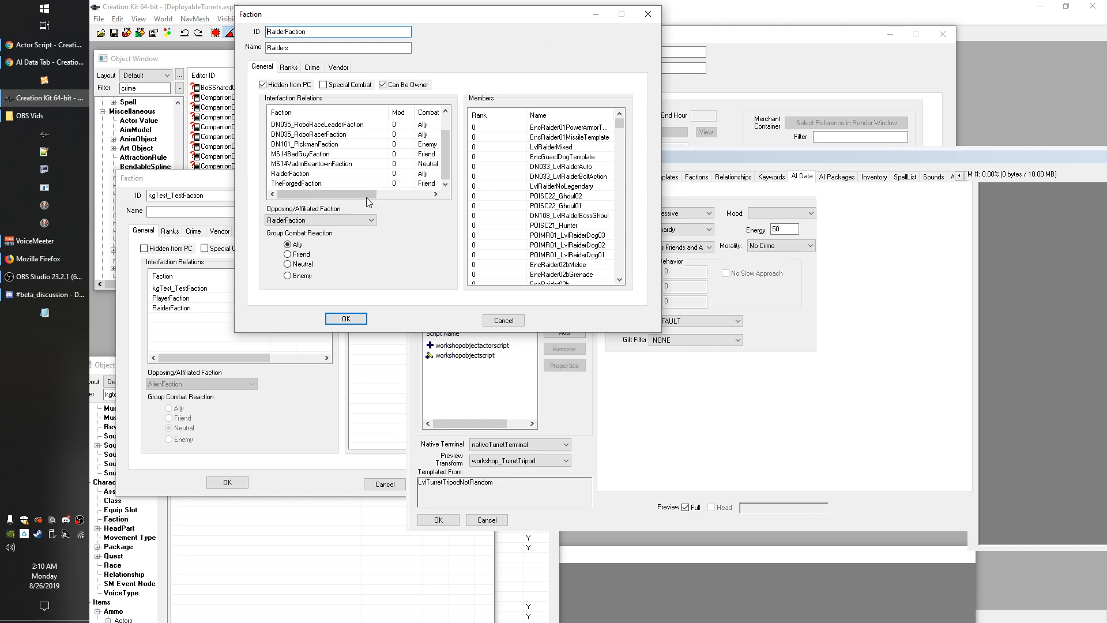
{"action": "scroll", "coordinate": [363, 194], "scroll_direction": "down", "scroll_amount": 1}
{"action": "scroll", "coordinate": [333, 180], "scroll_direction": "up", "scroll_amount": 1}
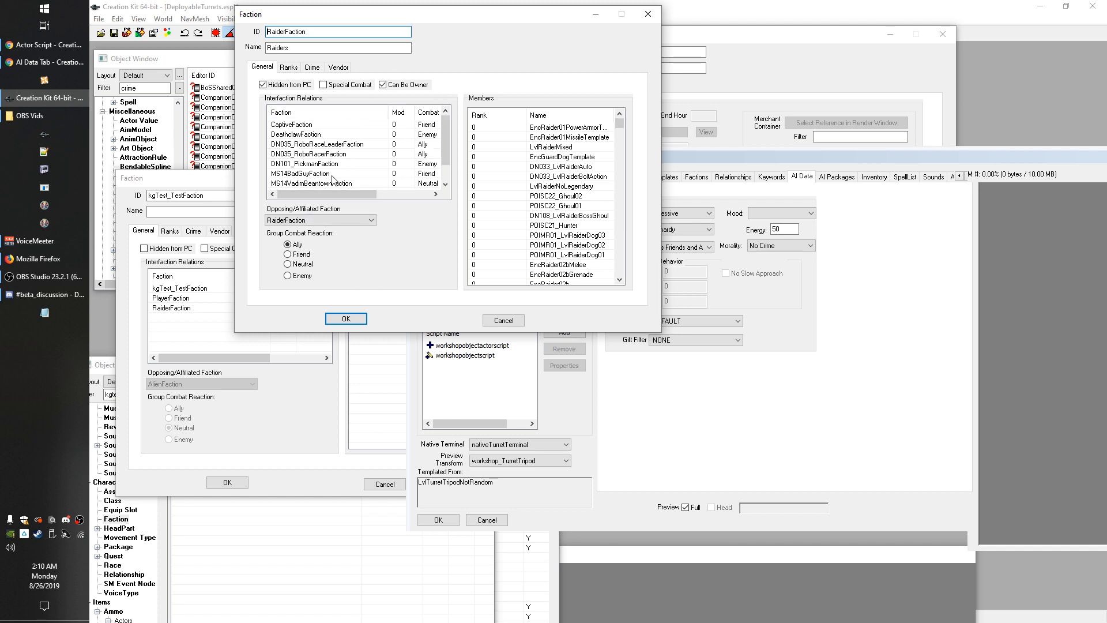
{"action": "scroll", "coordinate": [333, 180], "scroll_direction": "down", "scroll_amount": 1}
{"action": "left_click", "coordinate": [183, 333]}
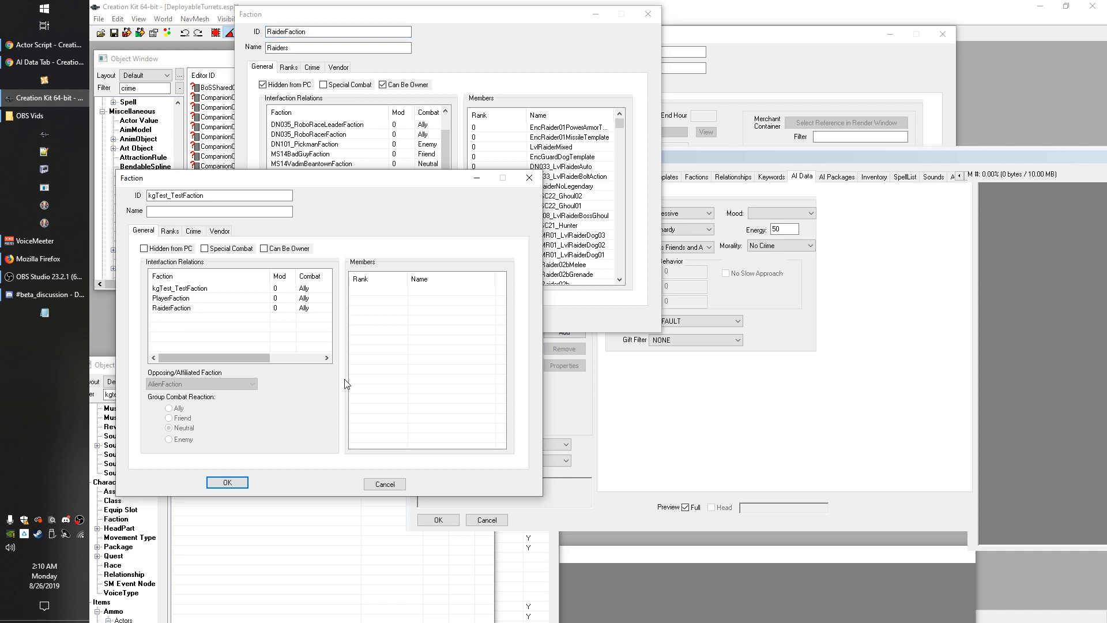
Return to the WorkshopTurretTripod actor and examine the Aggression levels from Unaggressive to Frenzied, leaving the setting unchanged
{"action": "left_click", "coordinate": [787, 431]}
{"action": "left_click", "coordinate": [685, 215]}
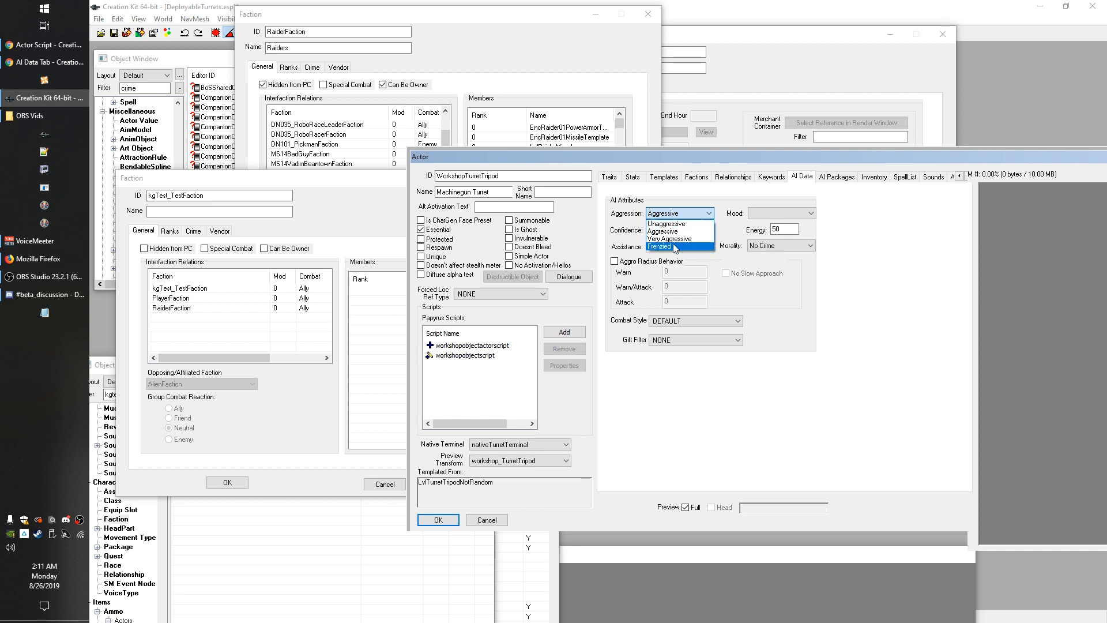
{"action": "left_click", "coordinate": [663, 197]}
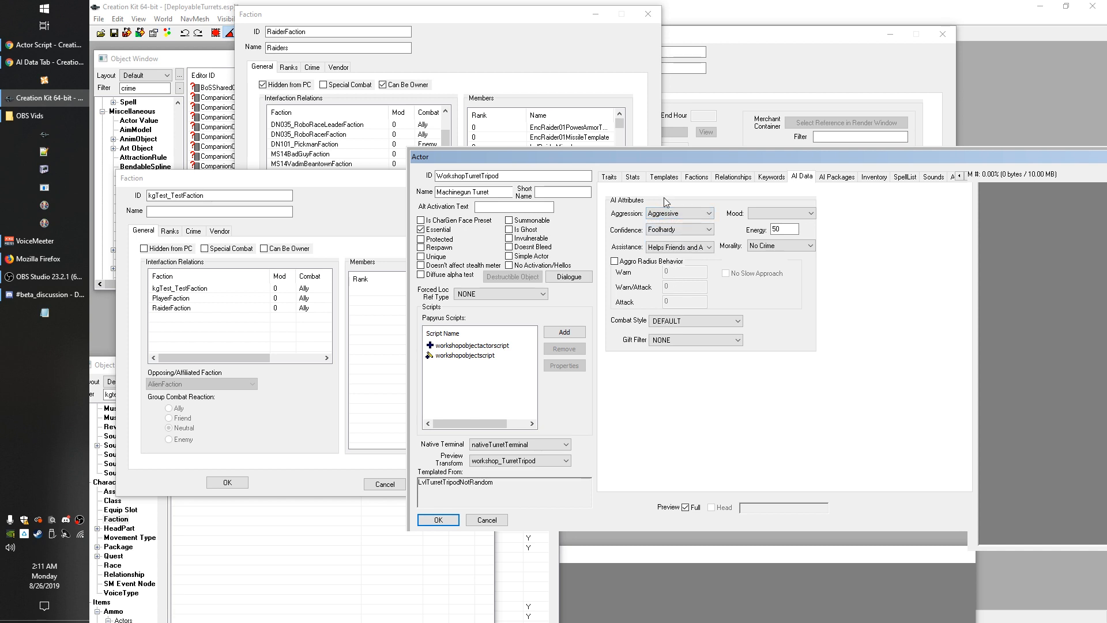
{"action": "left_click", "coordinate": [692, 215]}
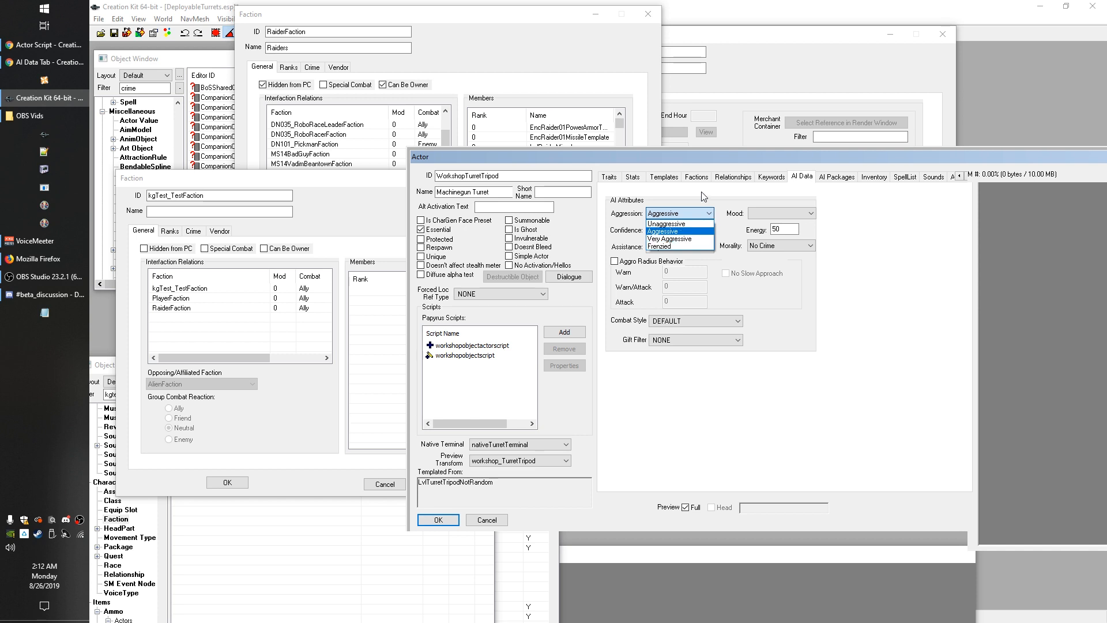
{"action": "left_click", "coordinate": [724, 200]}
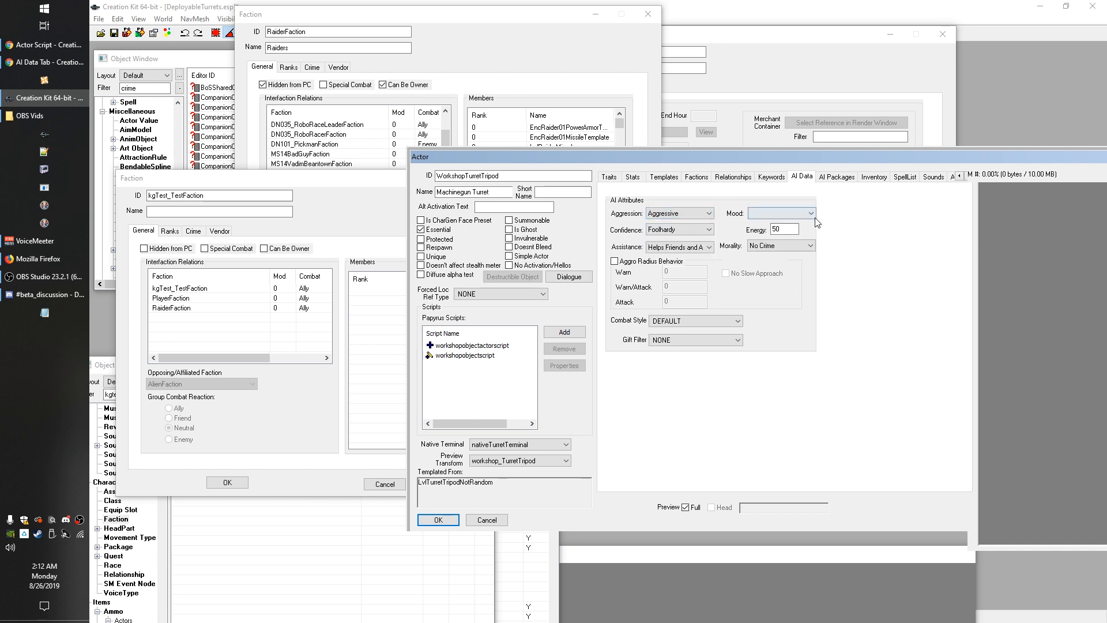
{"action": "left_click", "coordinate": [700, 213]}
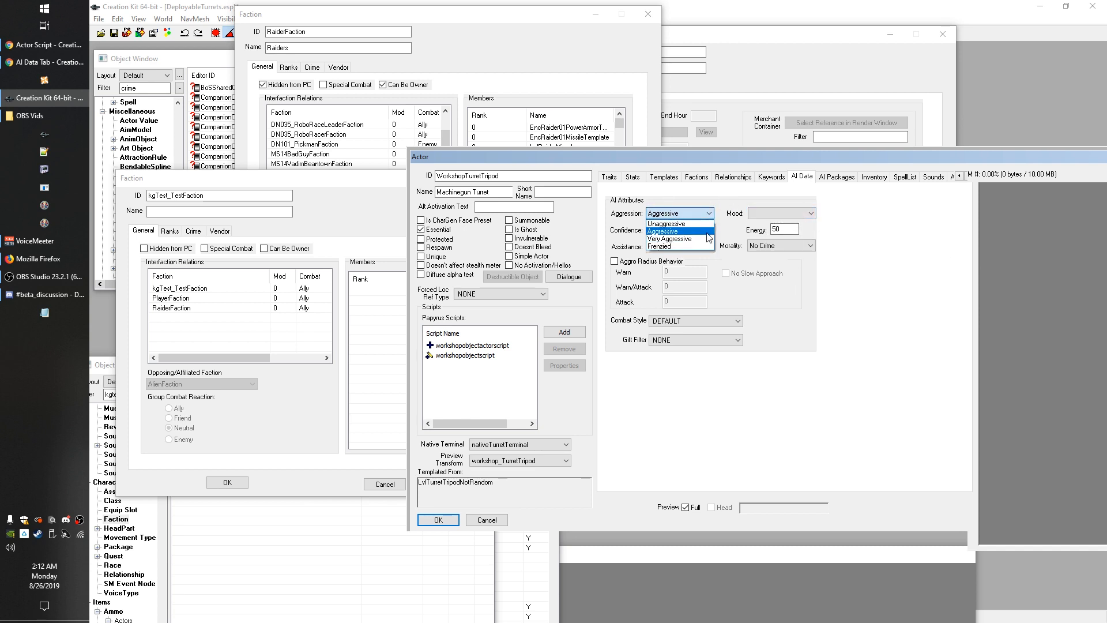
{"action": "left_click", "coordinate": [701, 195]}
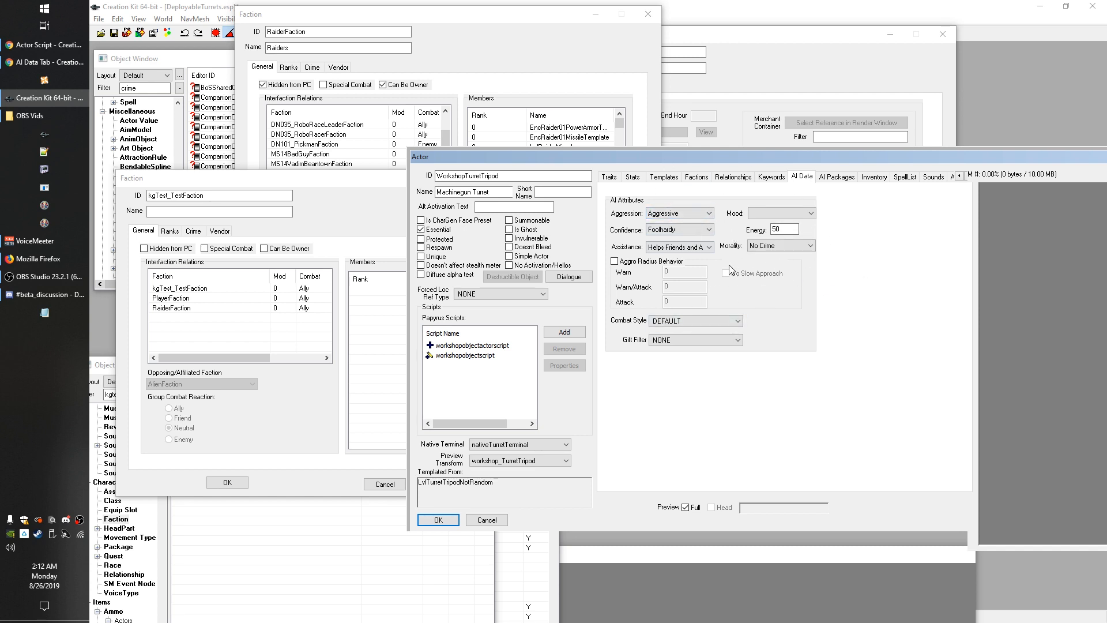
Examine the turret's Confidence options from Cowardly to Foolhardy without changing the selection
{"action": "left_click", "coordinate": [711, 228]}
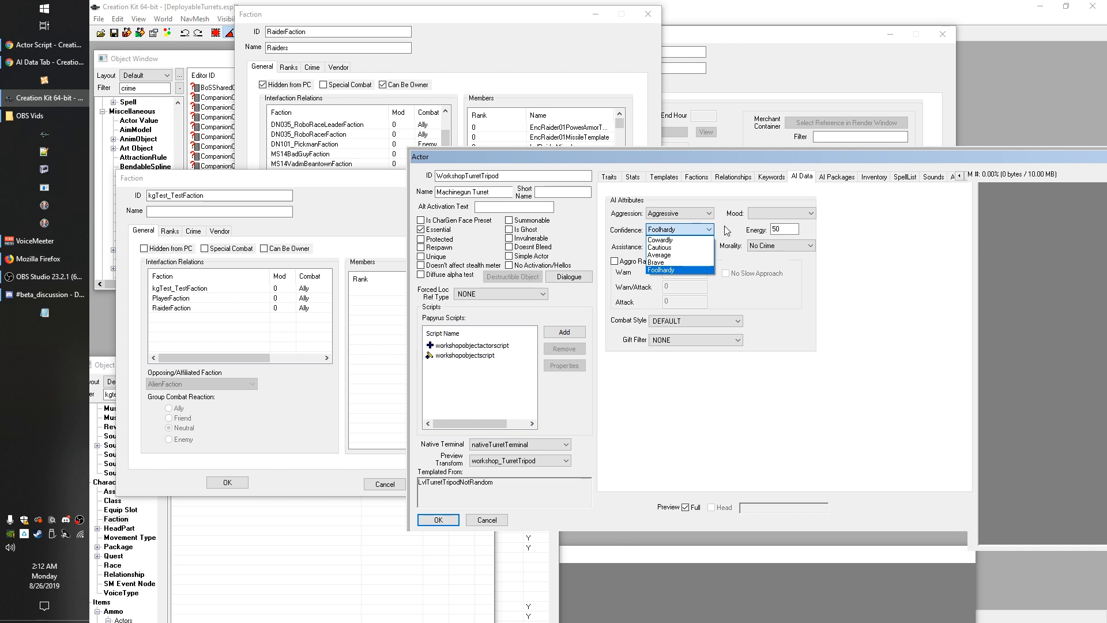
{"action": "left_click", "coordinate": [725, 229]}
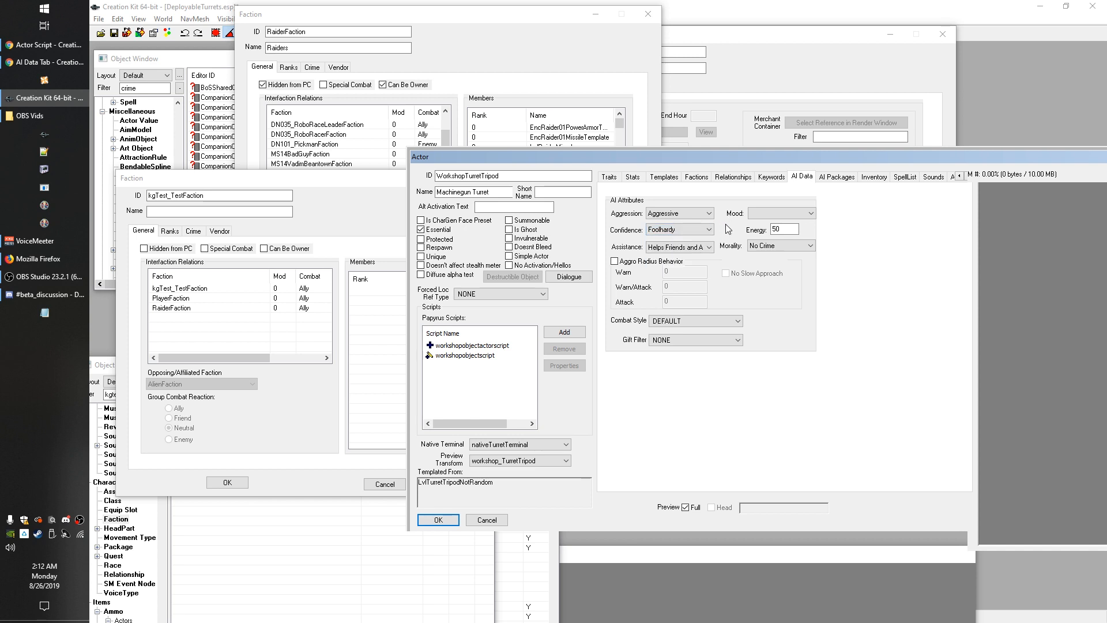
{"action": "left_click", "coordinate": [682, 230]}
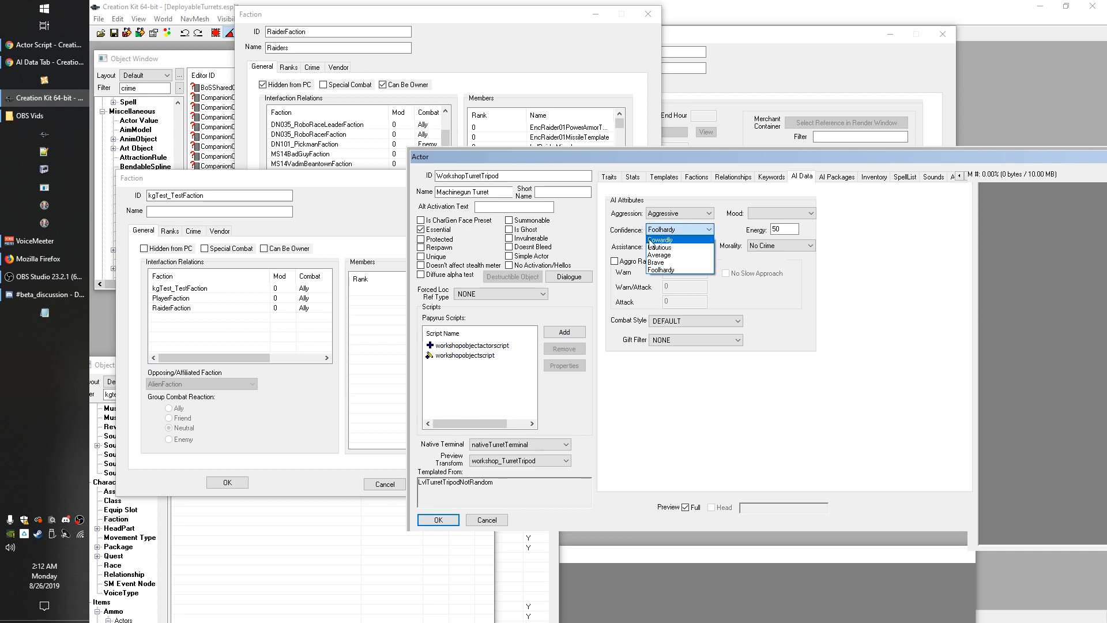
{"action": "left_click", "coordinate": [734, 257]}
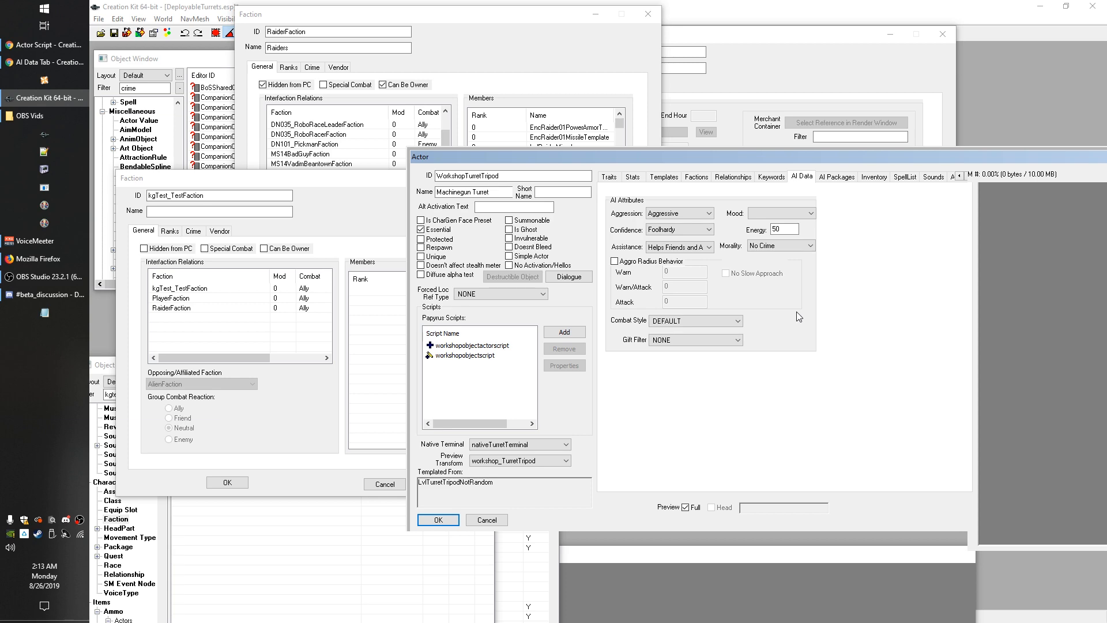
{"action": "left_click", "coordinate": [677, 230]}
{"action": "left_click", "coordinate": [725, 229]}
Read the Confidence descriptions on the AI Data Tab wiki page in Chrome, and revisit the Confidence options in Creation Kit, keeping Foolhardy
{"action": "left_click", "coordinate": [49, 62]}
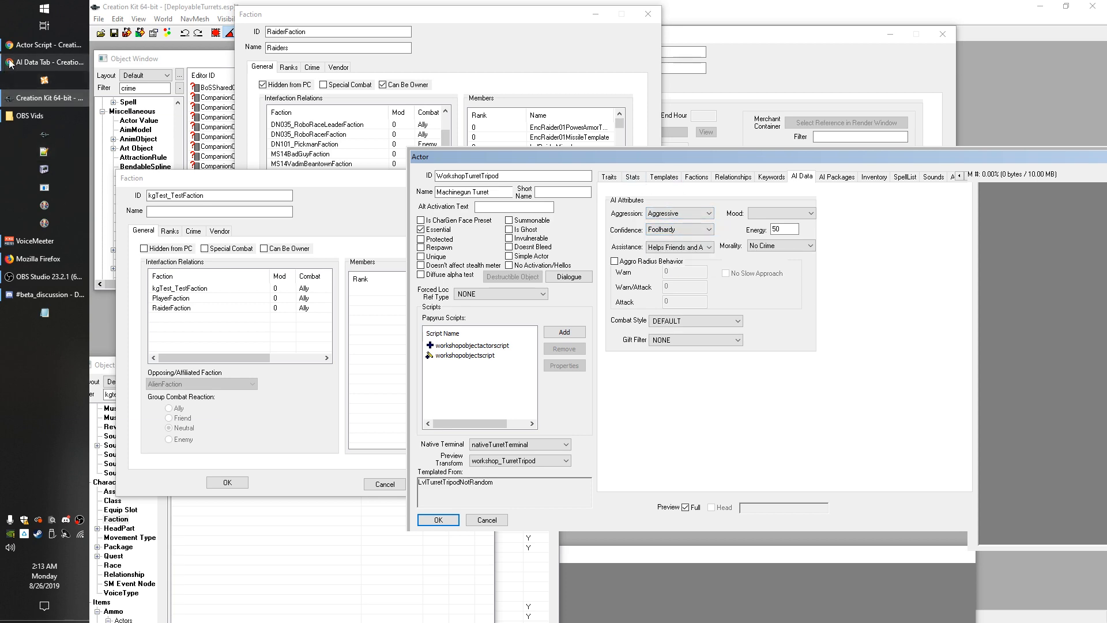
{"action": "scroll", "coordinate": [497, 327], "scroll_direction": "down", "scroll_amount": 5}
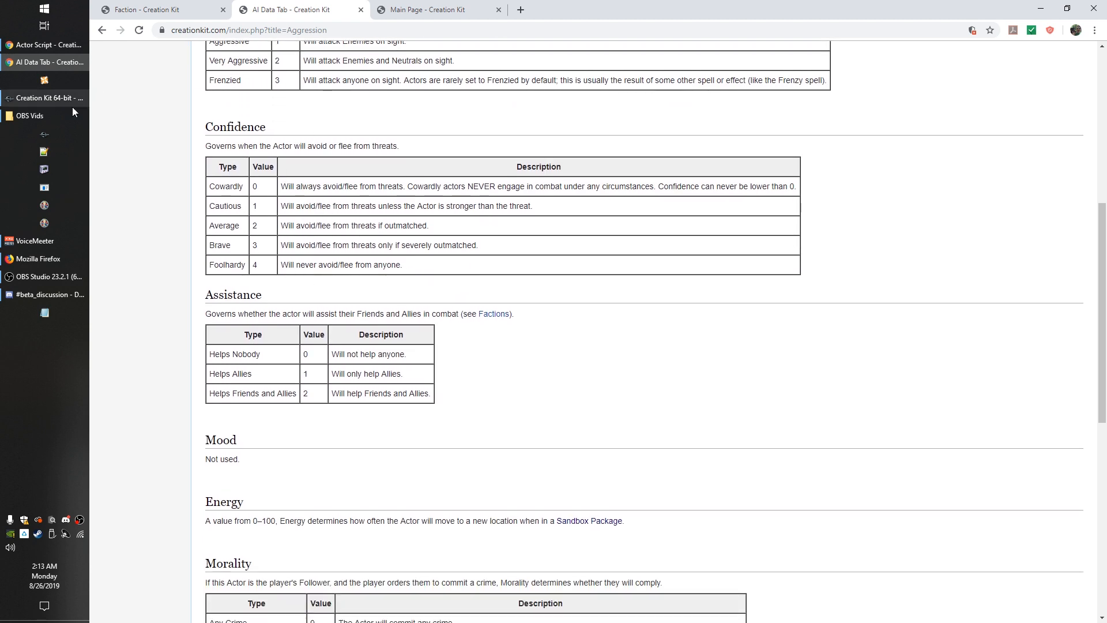
{"action": "left_click", "coordinate": [58, 98]}
{"action": "left_click", "coordinate": [694, 230]}
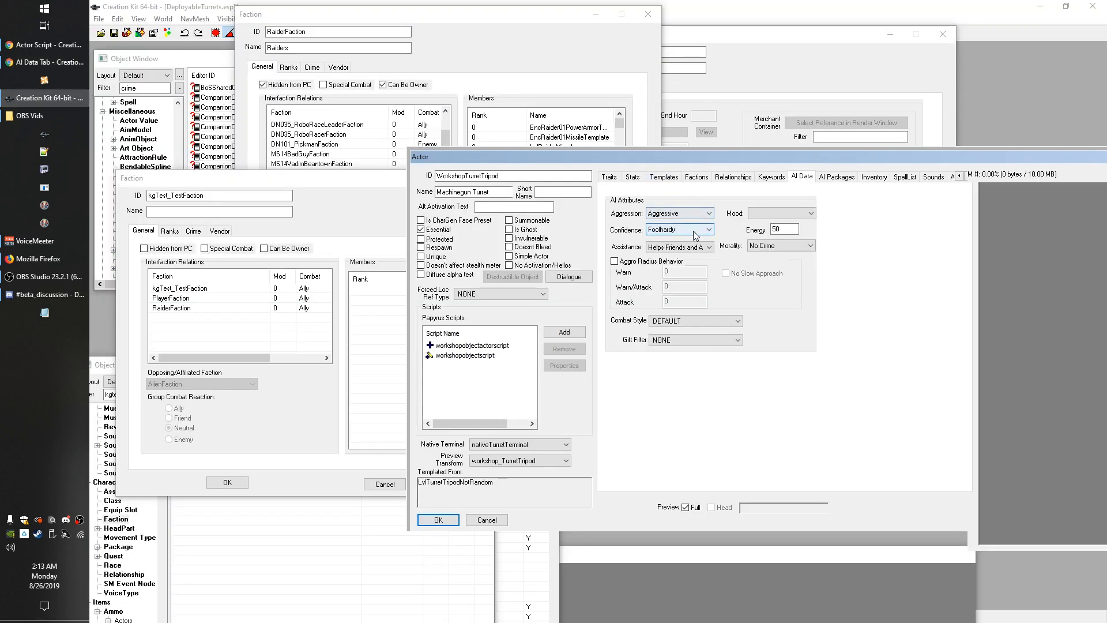
{"action": "left_click", "coordinate": [663, 269]}
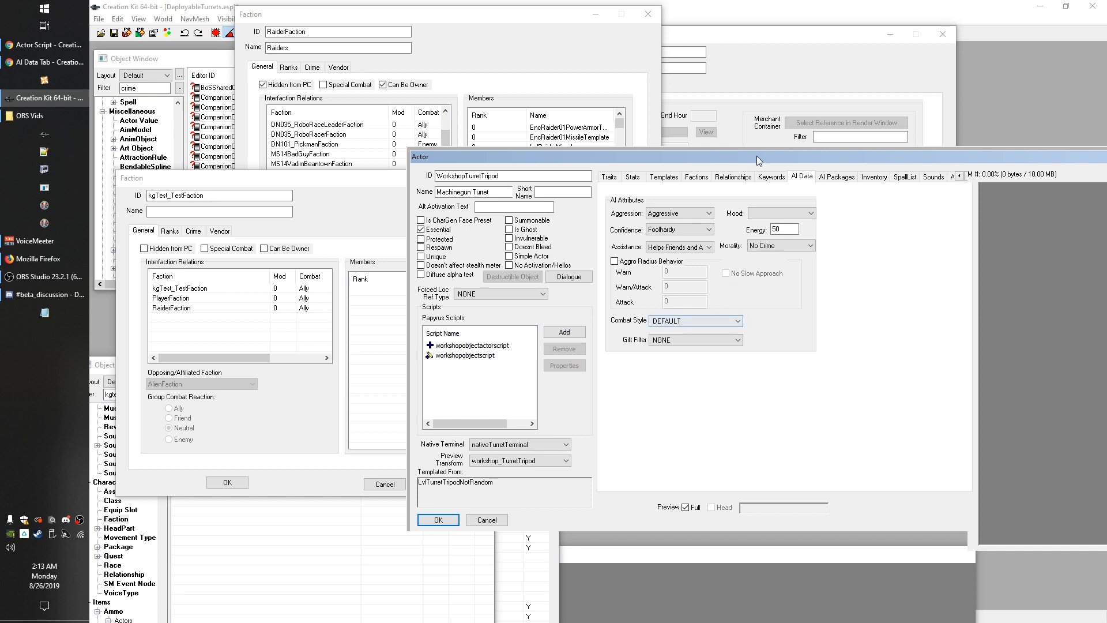
Move the MinutemenFaction window aside, filter the Actor list by enc*turret, and open EncTurretTripod01Template
{"action": "left_click", "coordinate": [768, 33]}
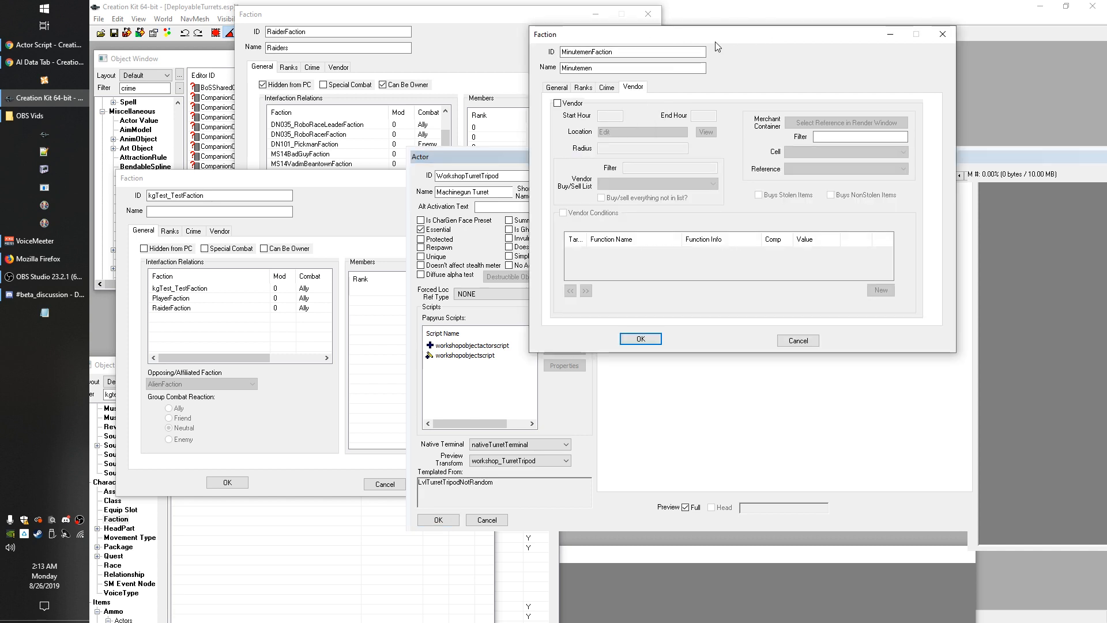
{"action": "left_click_drag", "start_coordinate": [715, 41], "coordinate": [945, 13]}
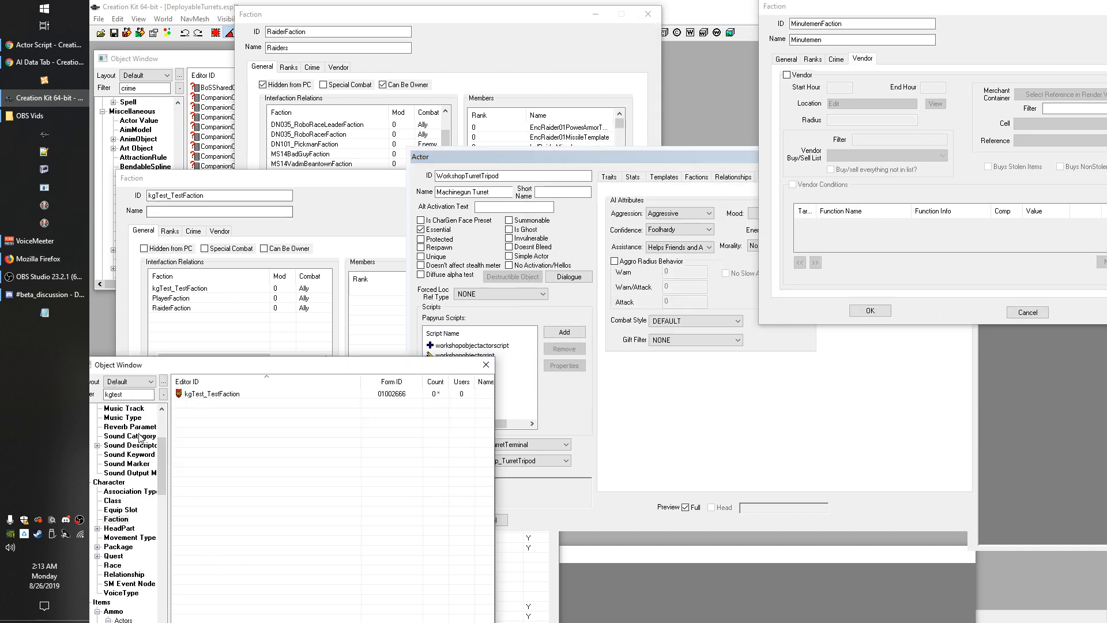
{"action": "left_click", "coordinate": [268, 556]}
{"action": "scroll", "coordinate": [128, 452], "scroll_direction": "up", "scroll_amount": 4}
{"action": "double_click", "coordinate": [114, 395]}
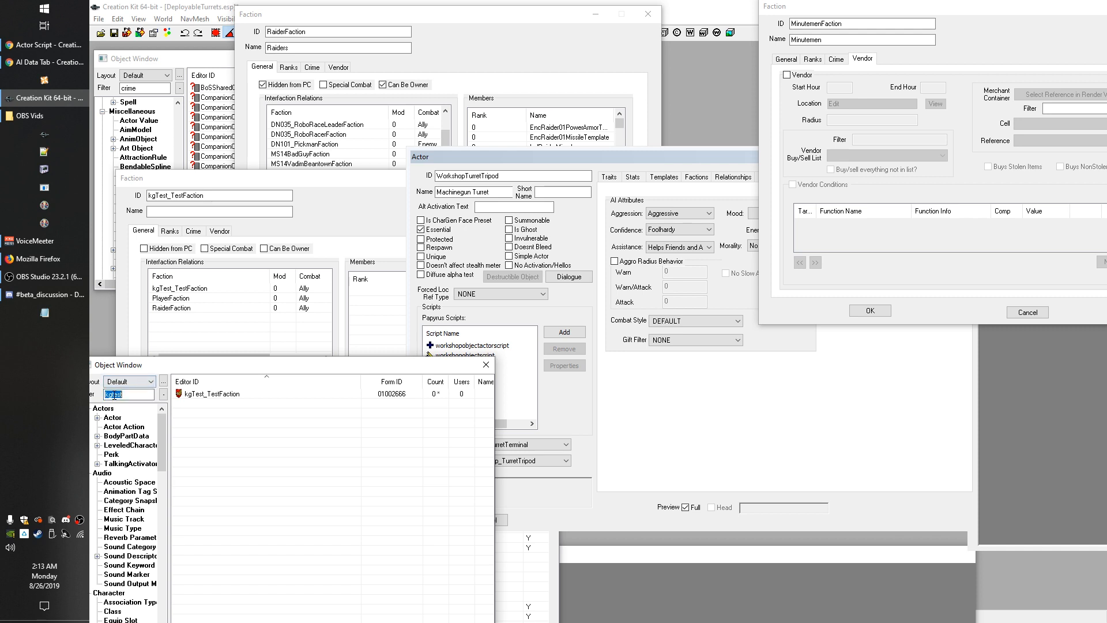
{"action": "type", "text": "enc*turret"}
{"action": "left_click", "coordinate": [113, 417]}
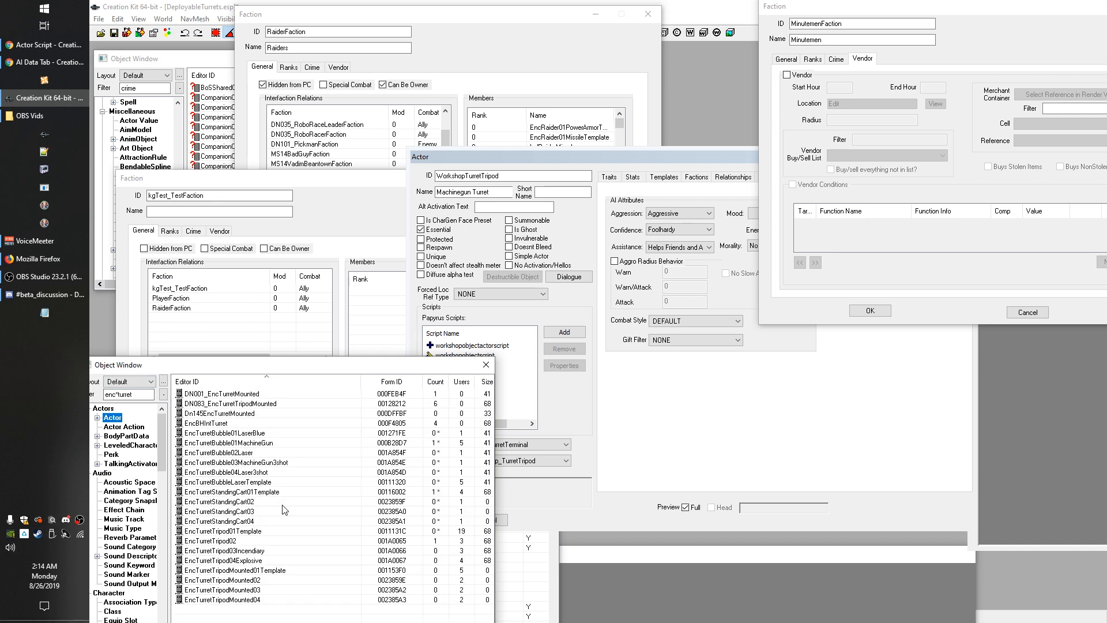
{"action": "double_click", "coordinate": [244, 530]}
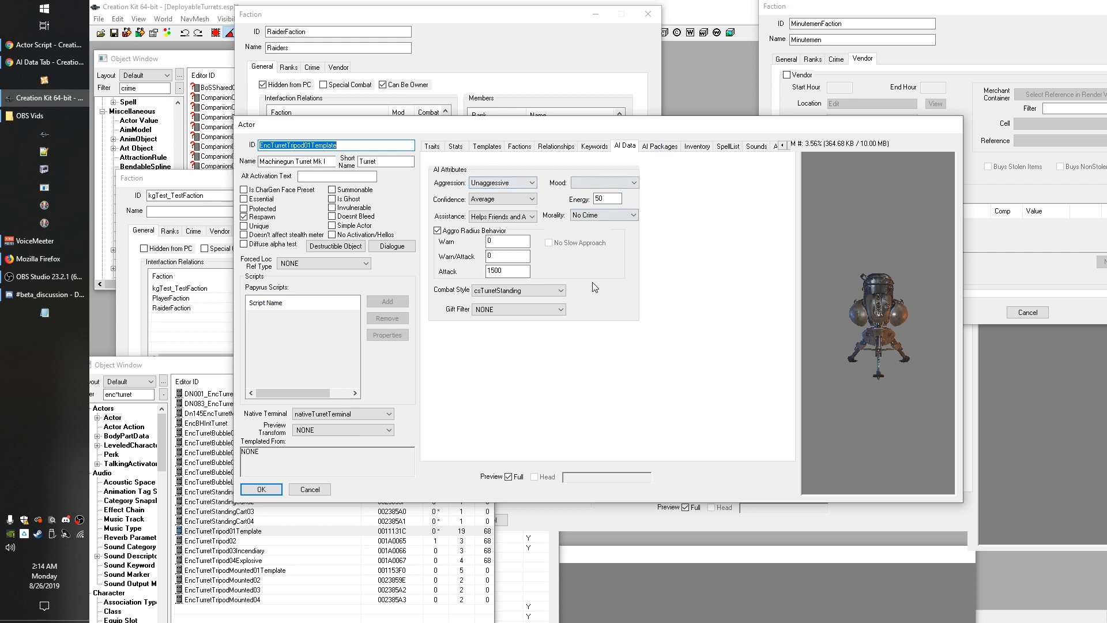
Examine the turret template's Aggro Radius Behavior values for Warn, Warn/Attack and Attack without changing them
{"action": "left_click", "coordinate": [890, 348]}
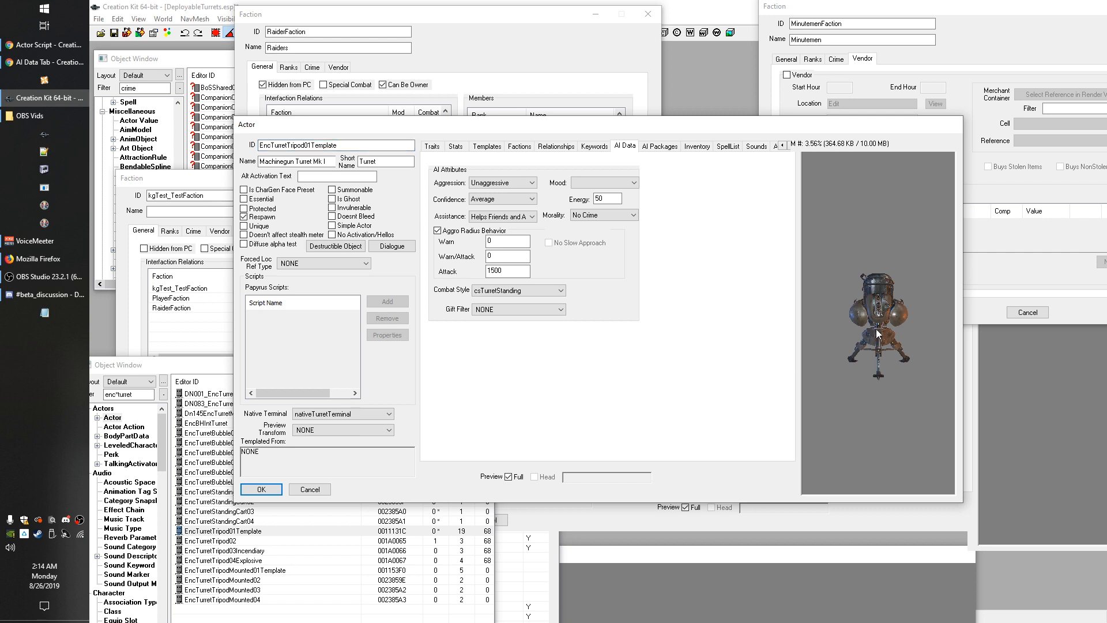
{"action": "left_click", "coordinate": [517, 270]}
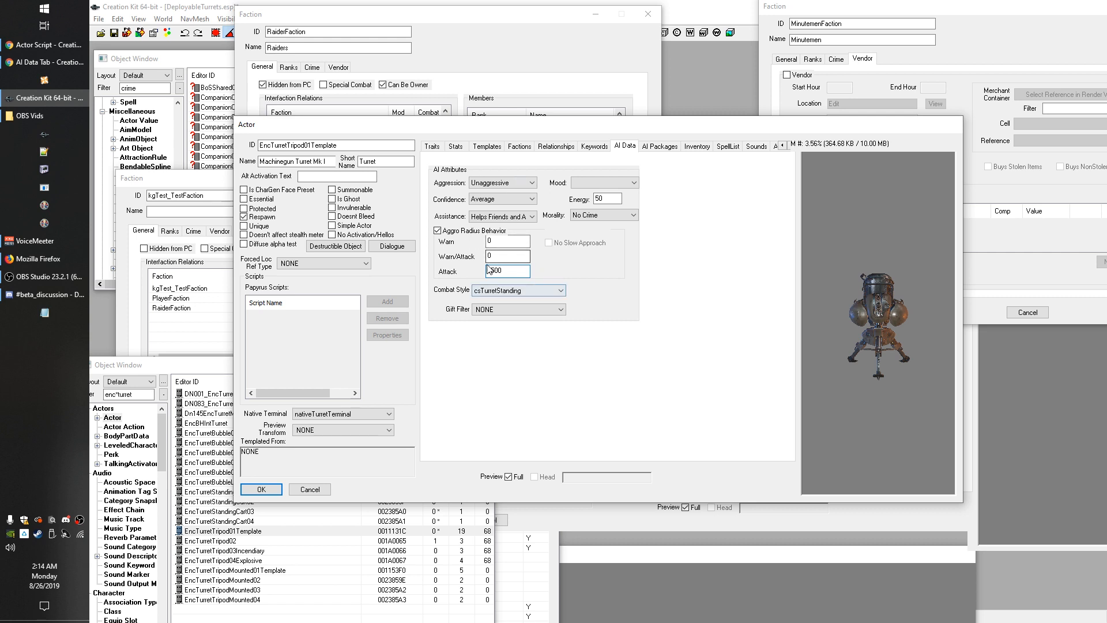
{"action": "left_click", "coordinate": [504, 255]}
{"action": "left_click", "coordinate": [511, 271]}
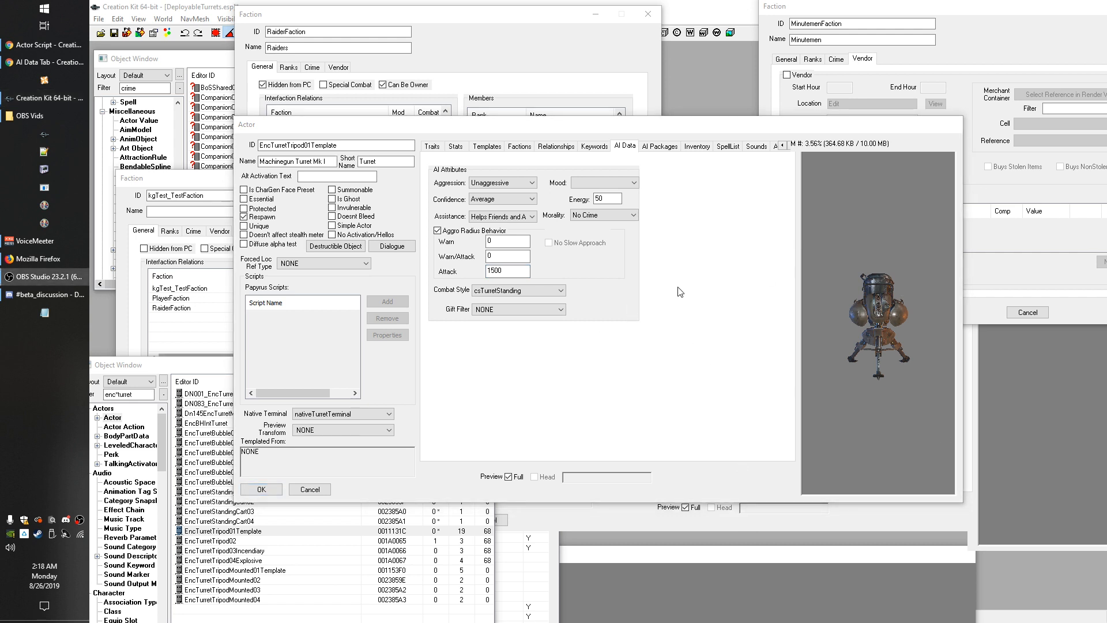
Examine the template's Morality options from Any Crime to No Crime, keeping No Crime
{"action": "left_click", "coordinate": [628, 216]}
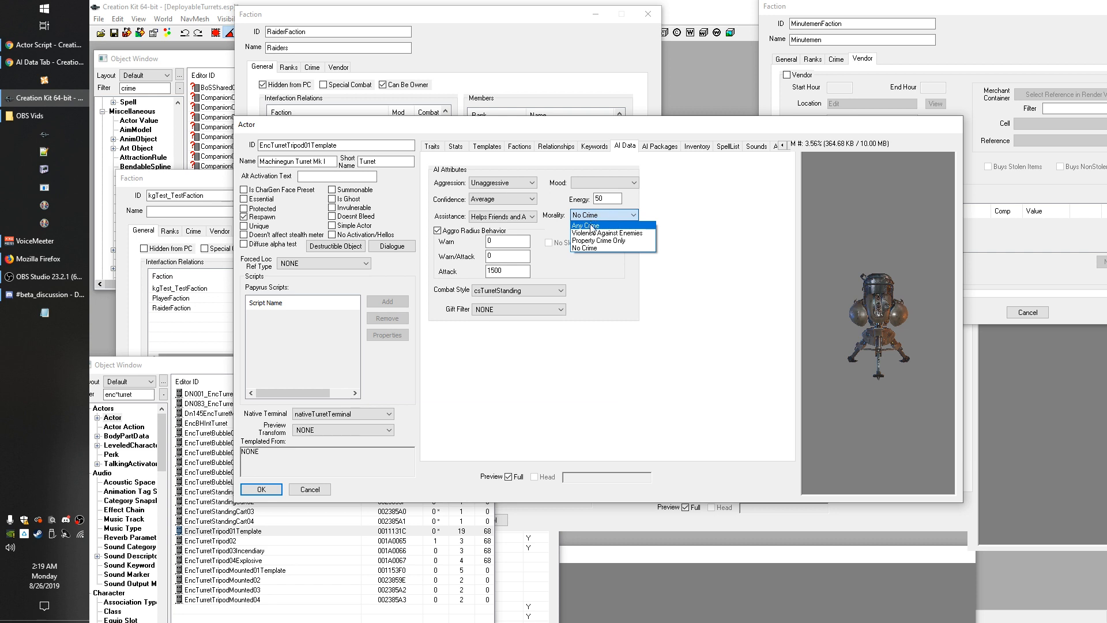
{"action": "left_click", "coordinate": [709, 397]}
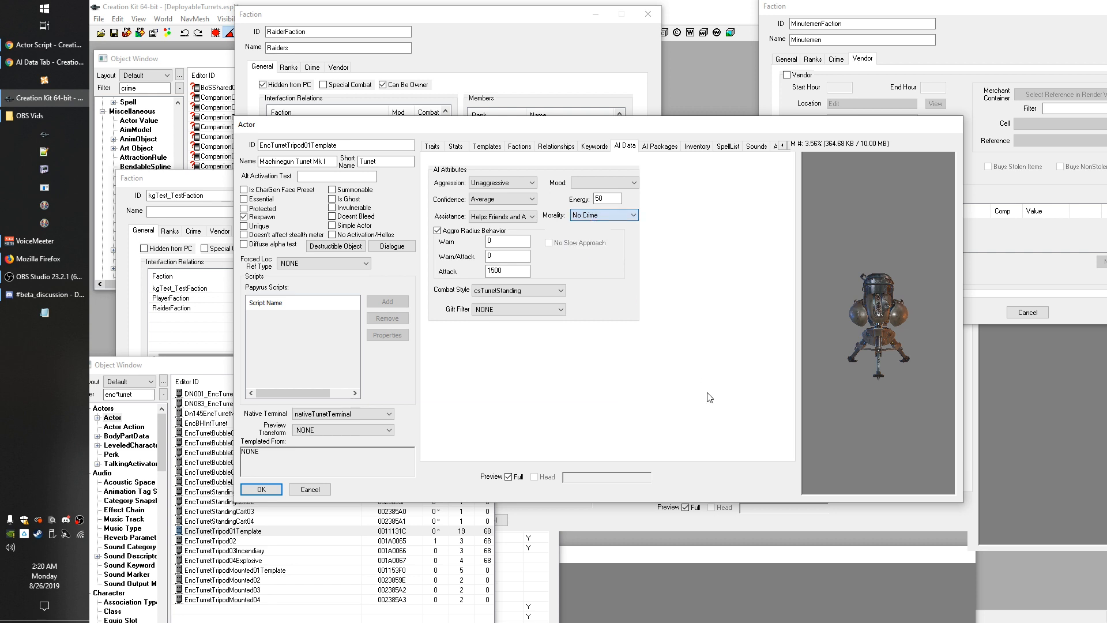
{"action": "left_click", "coordinate": [612, 215]}
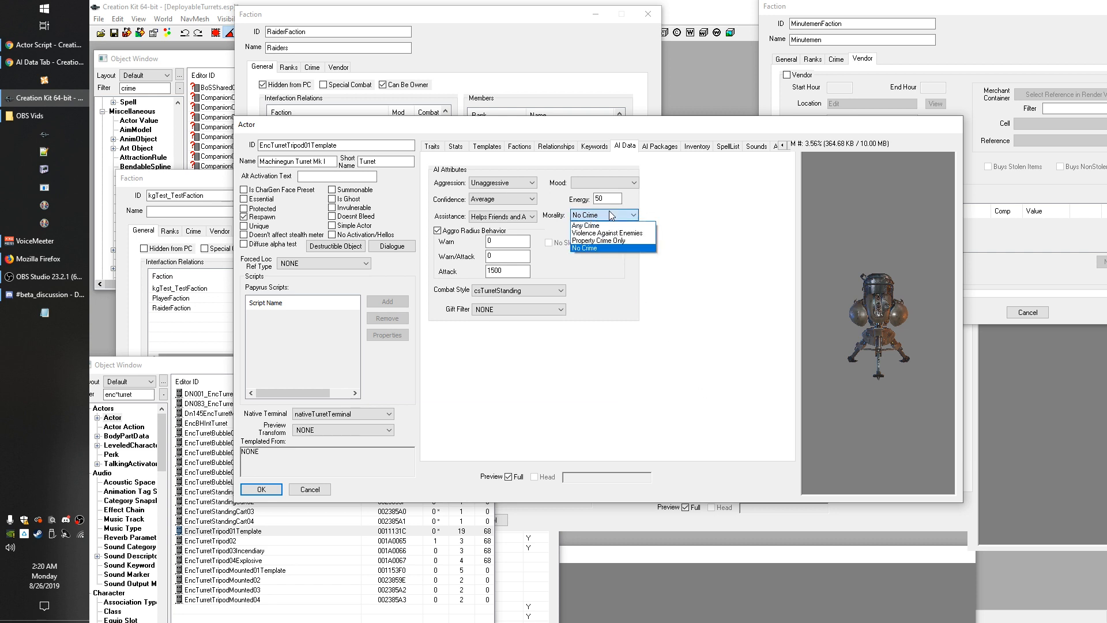
{"action": "left_click", "coordinate": [696, 336]}
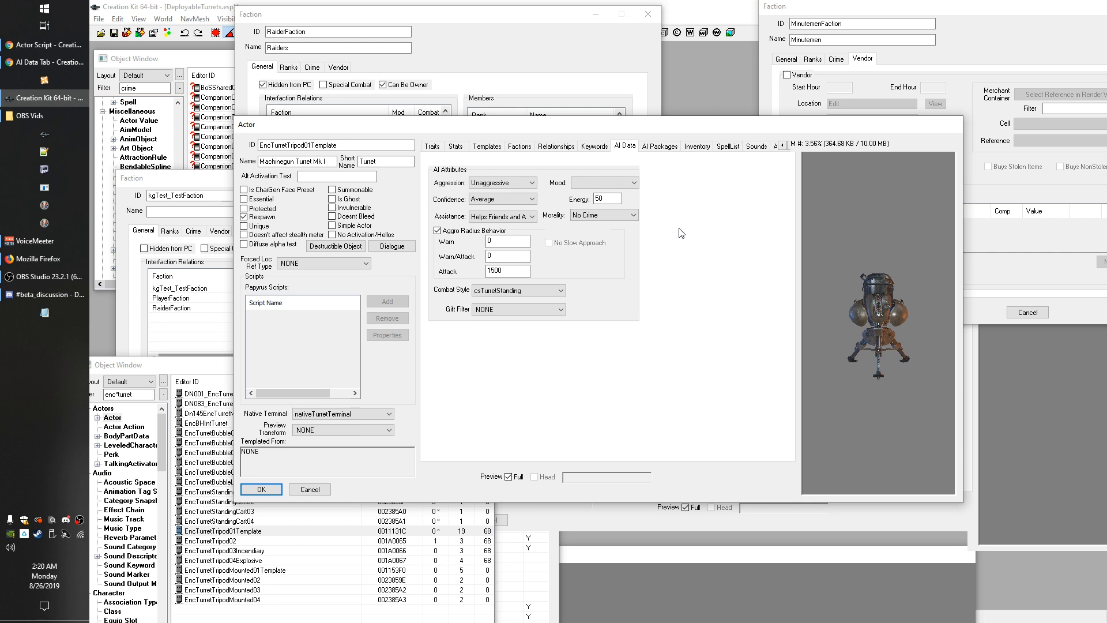
{"action": "left_click", "coordinate": [631, 217]}
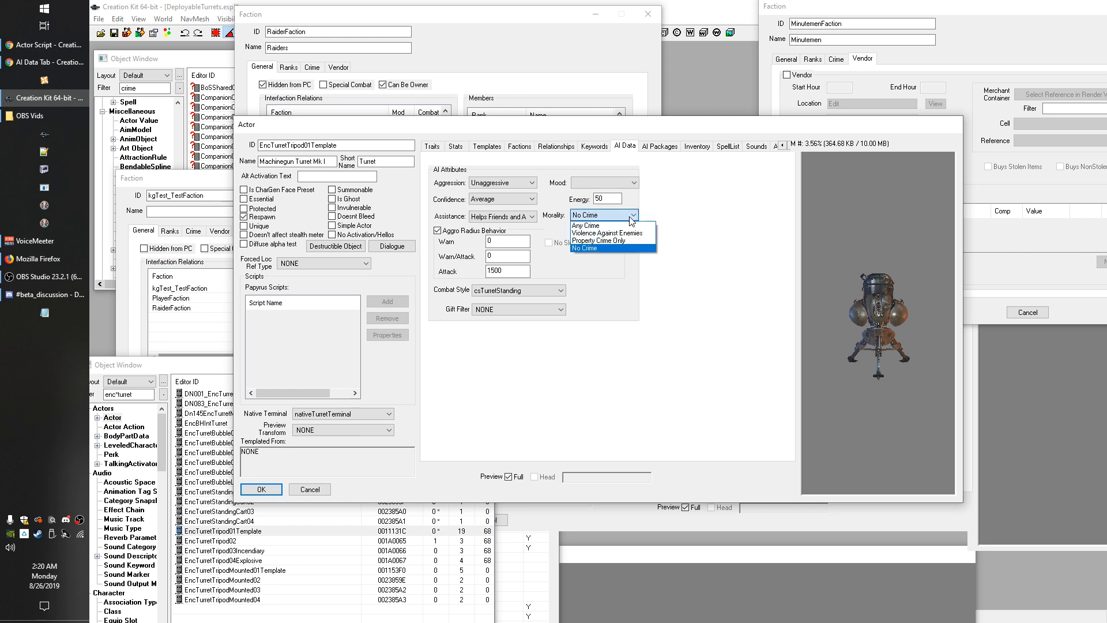
{"action": "left_click", "coordinate": [732, 230]}
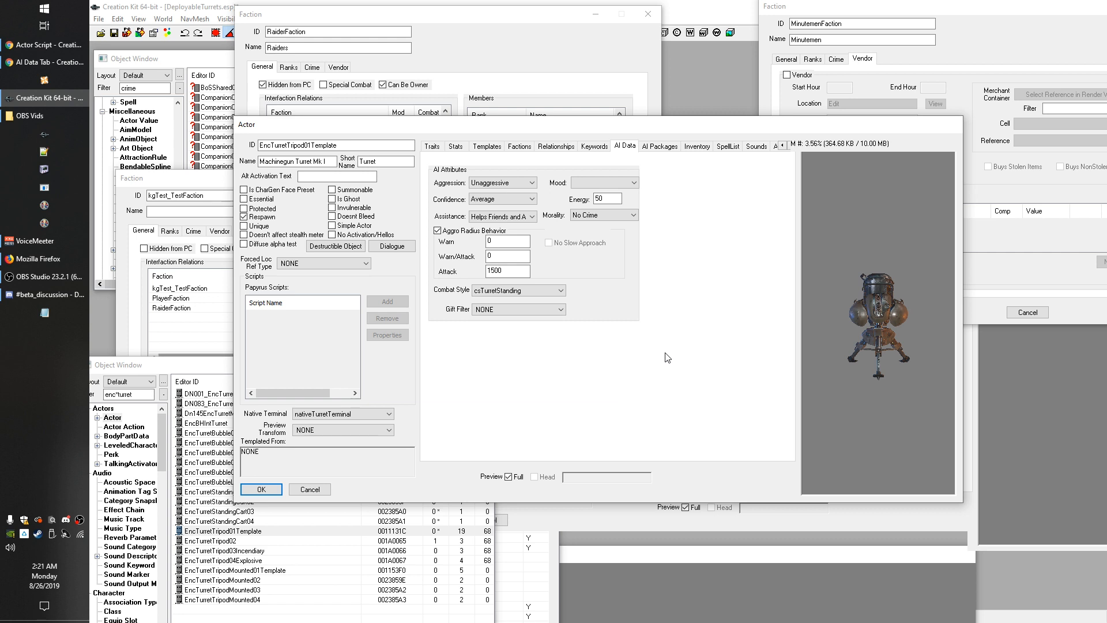
Browse the available combat styles for the turret template, keeping csTurretStanding, and look at its Gift Filter setting
{"action": "left_click", "coordinate": [560, 291]}
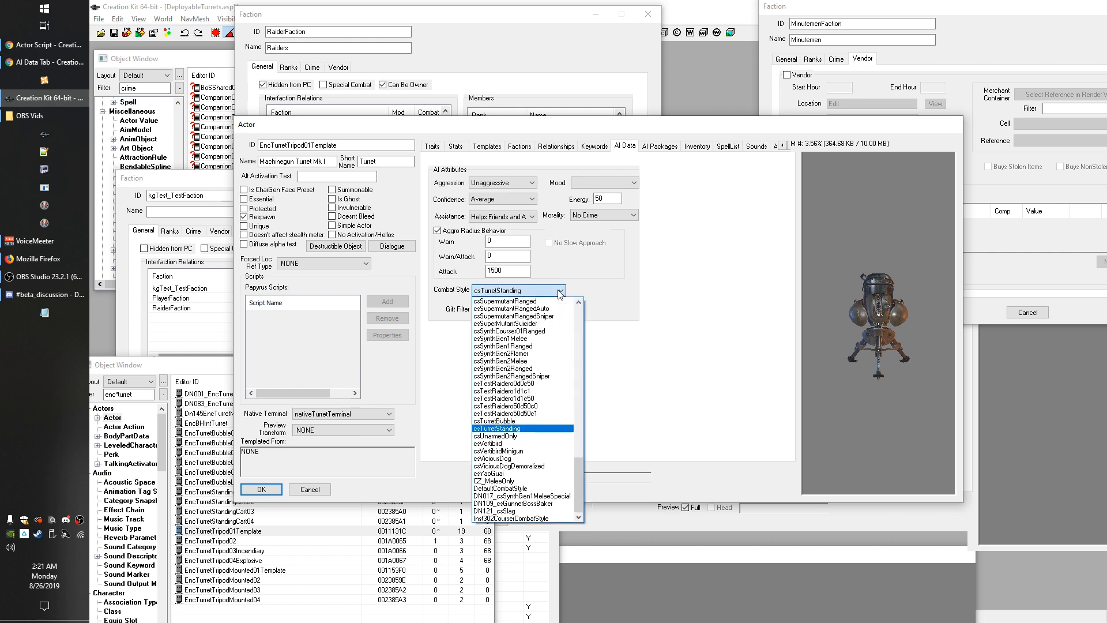
{"action": "scroll", "coordinate": [558, 392], "scroll_direction": "up", "scroll_amount": 3}
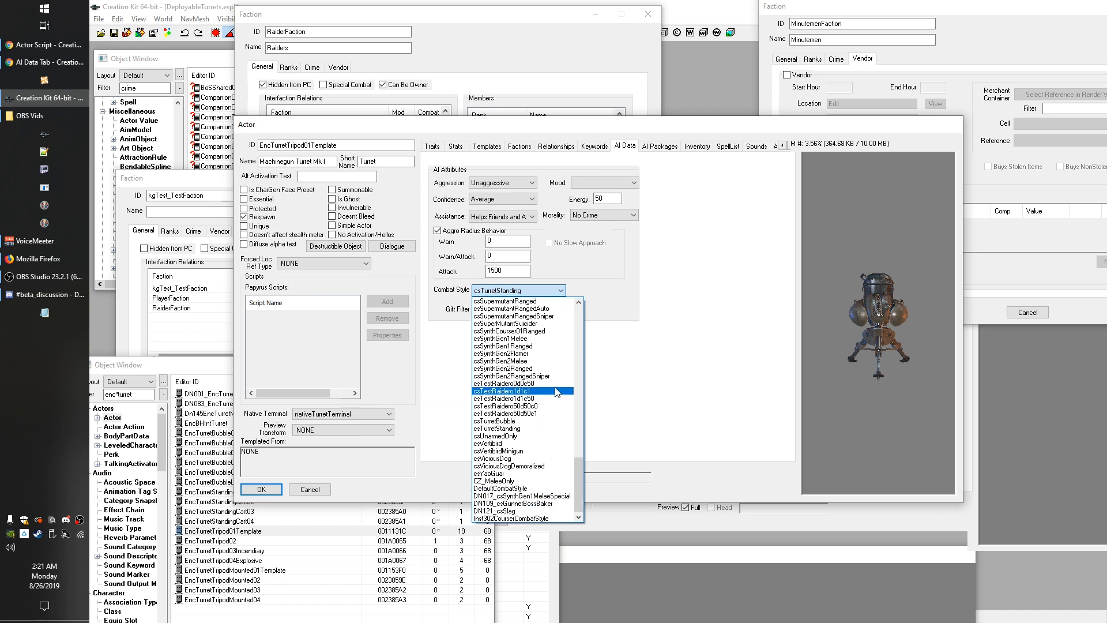
{"action": "scroll", "coordinate": [557, 393], "scroll_direction": "up", "scroll_amount": 6}
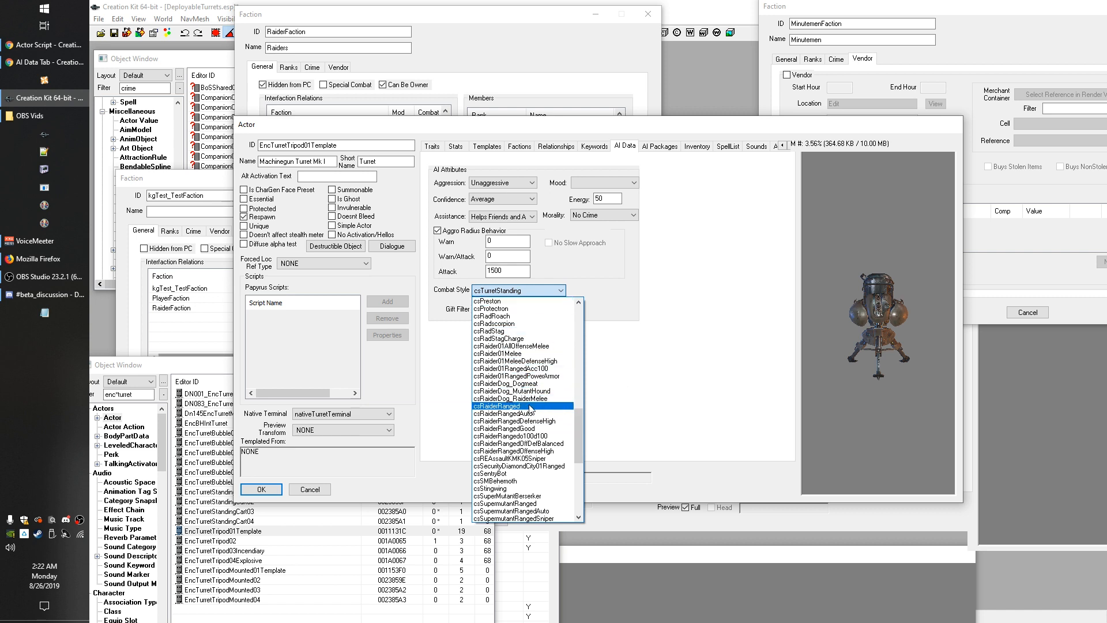
{"action": "left_click", "coordinate": [671, 329]}
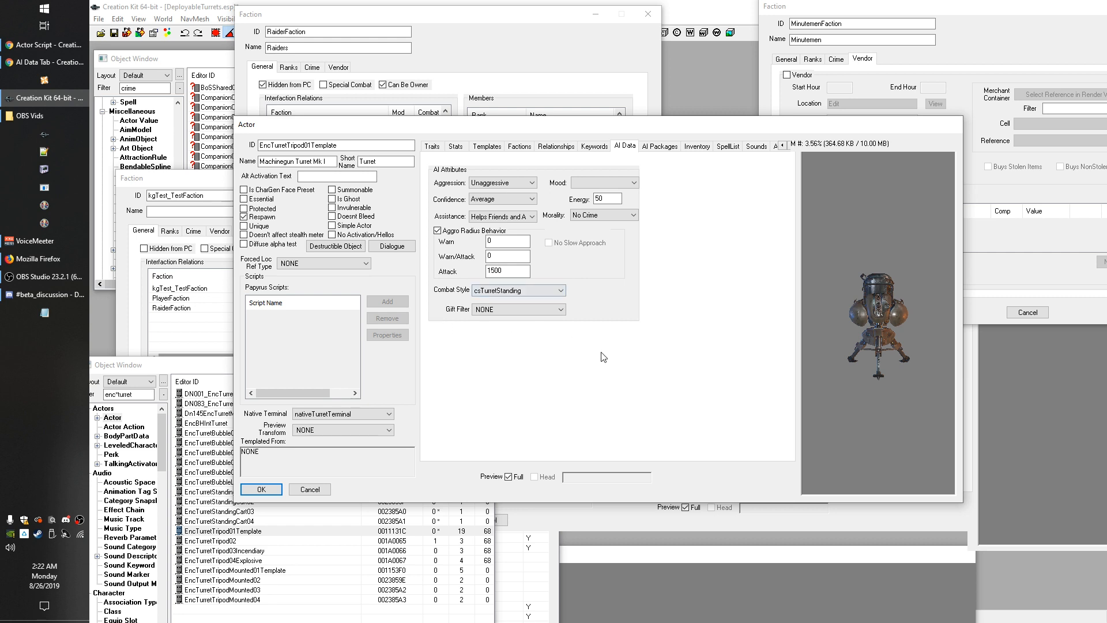
{"action": "left_click", "coordinate": [496, 309]}
Reposition the EncTurretTripod01Template window and review its Aggression and Assistance options, keeping Unaggressive and Helps Friends and Allies
{"action": "left_click_drag", "start_coordinate": [530, 126], "coordinate": [688, 206]}
{"action": "left_click", "coordinate": [655, 265]}
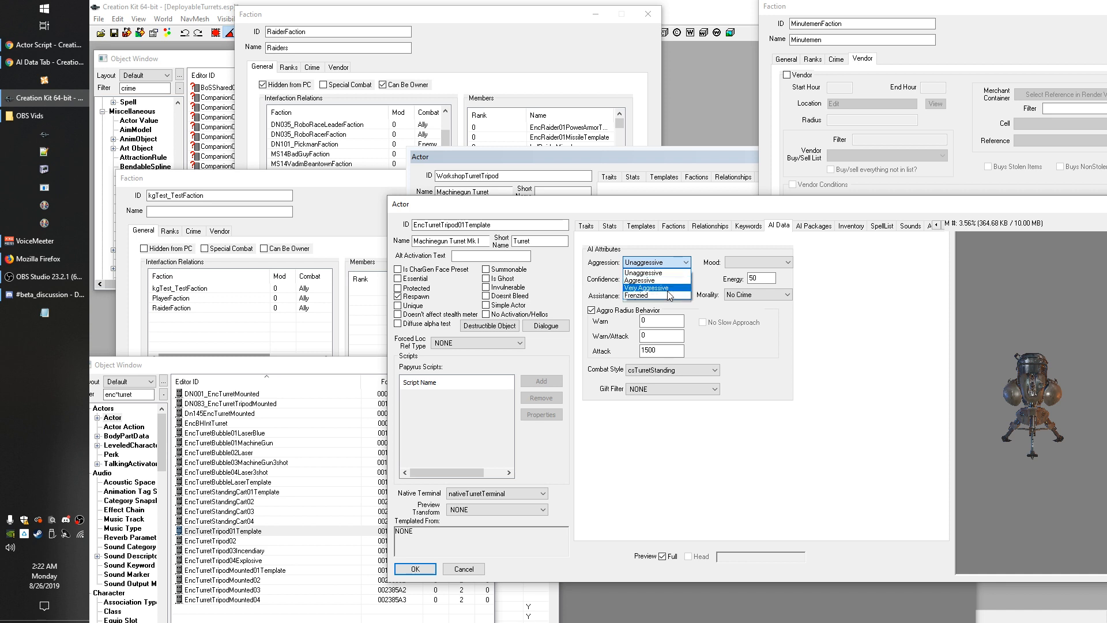
{"action": "left_click", "coordinate": [643, 261]}
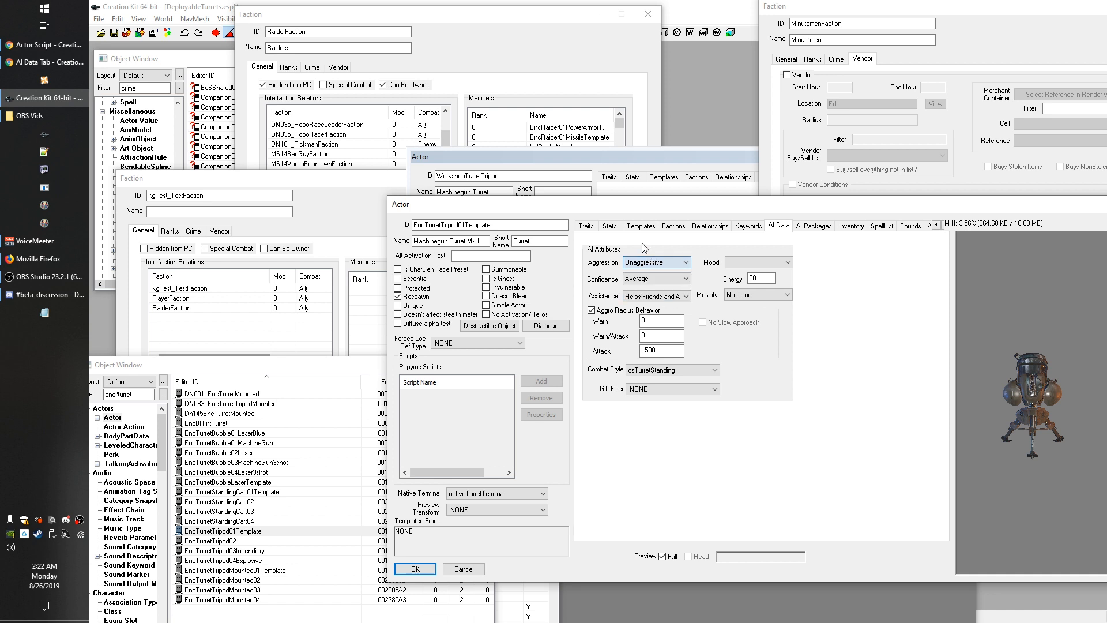
{"action": "left_click", "coordinate": [670, 298]}
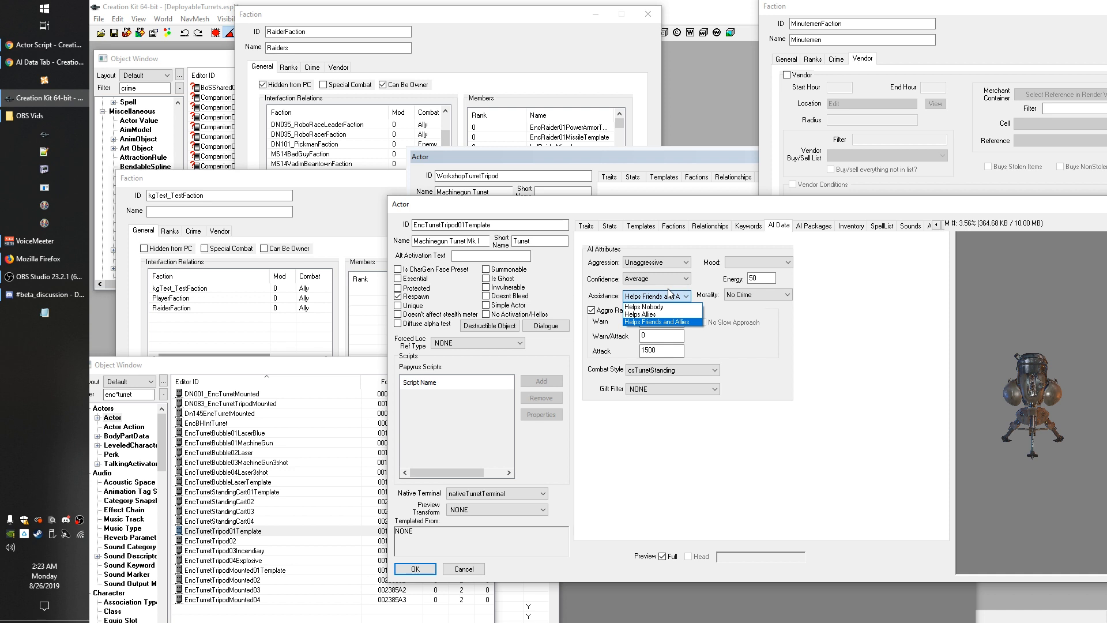
{"action": "left_click", "coordinate": [668, 293]}
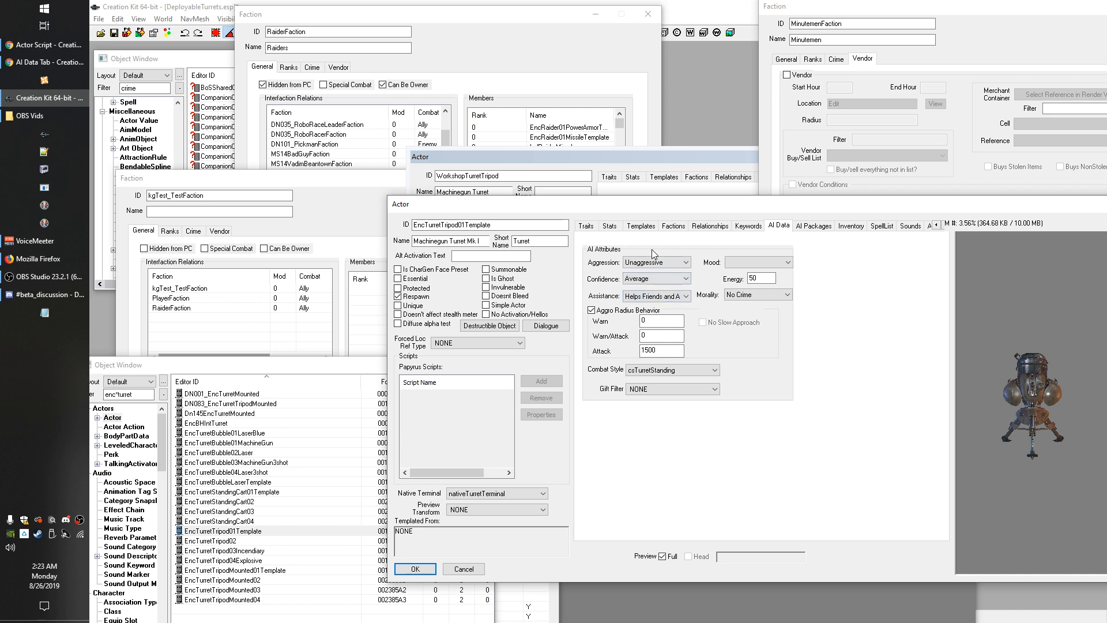
{"action": "left_click", "coordinate": [657, 263]}
{"action": "left_click", "coordinate": [658, 263]}
{"action": "left_click", "coordinate": [657, 263]}
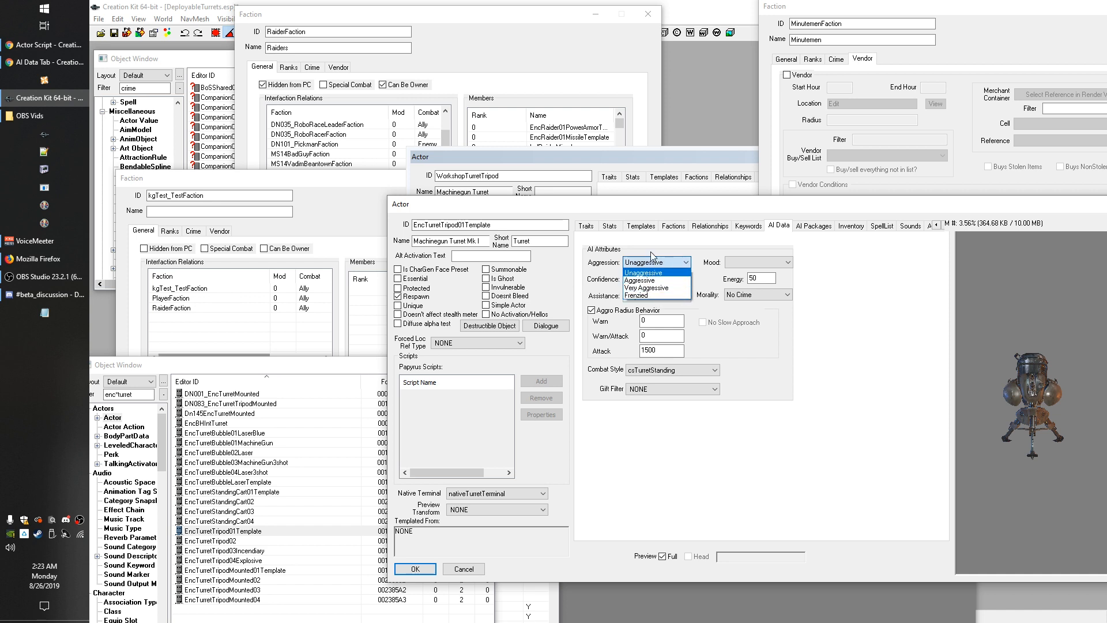
{"action": "left_click", "coordinate": [644, 272]}
{"action": "left_click", "coordinate": [656, 296]}
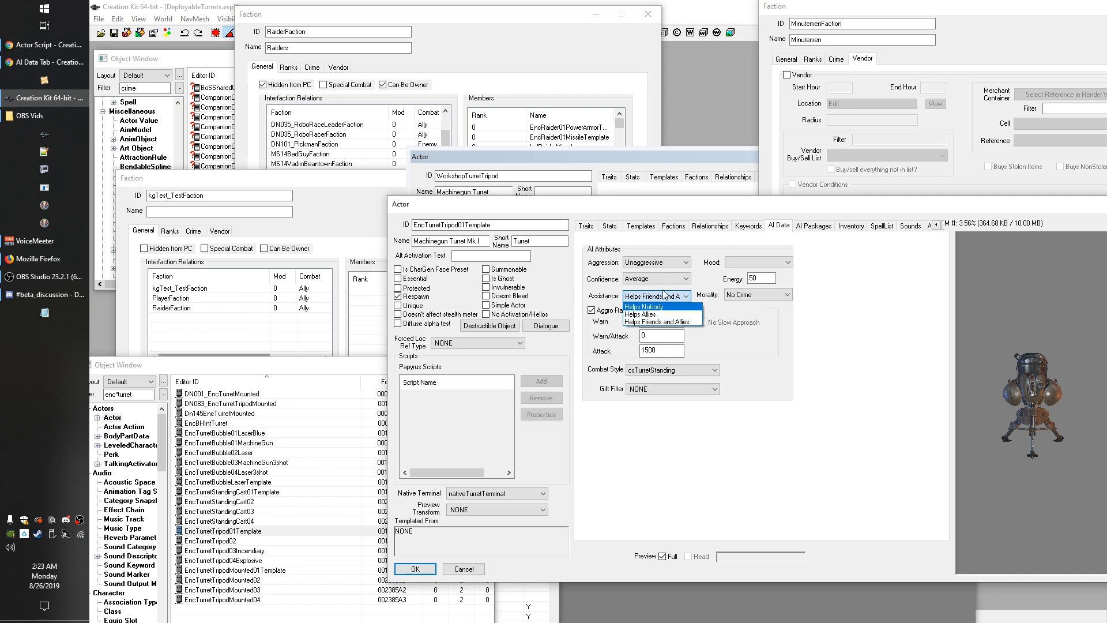
{"action": "left_click", "coordinate": [666, 296]}
Compare kgTest_TestFaction and the WorkshopTurretTripod AI data with the EncTurretTripod01Template settings
{"action": "left_click", "coordinate": [203, 210]}
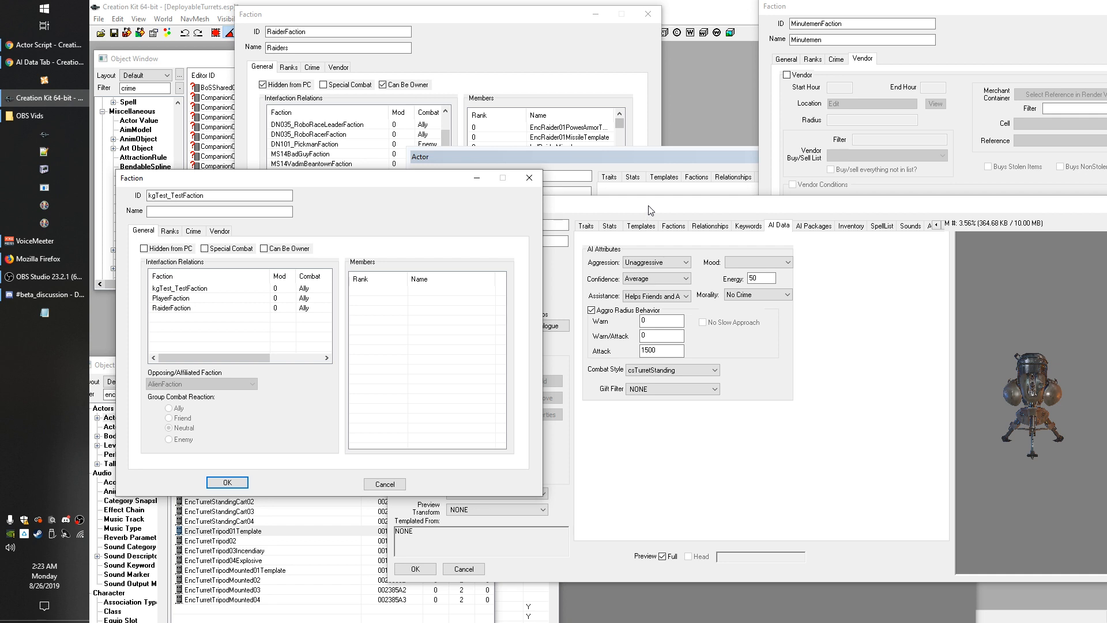
{"action": "left_click", "coordinate": [667, 167]}
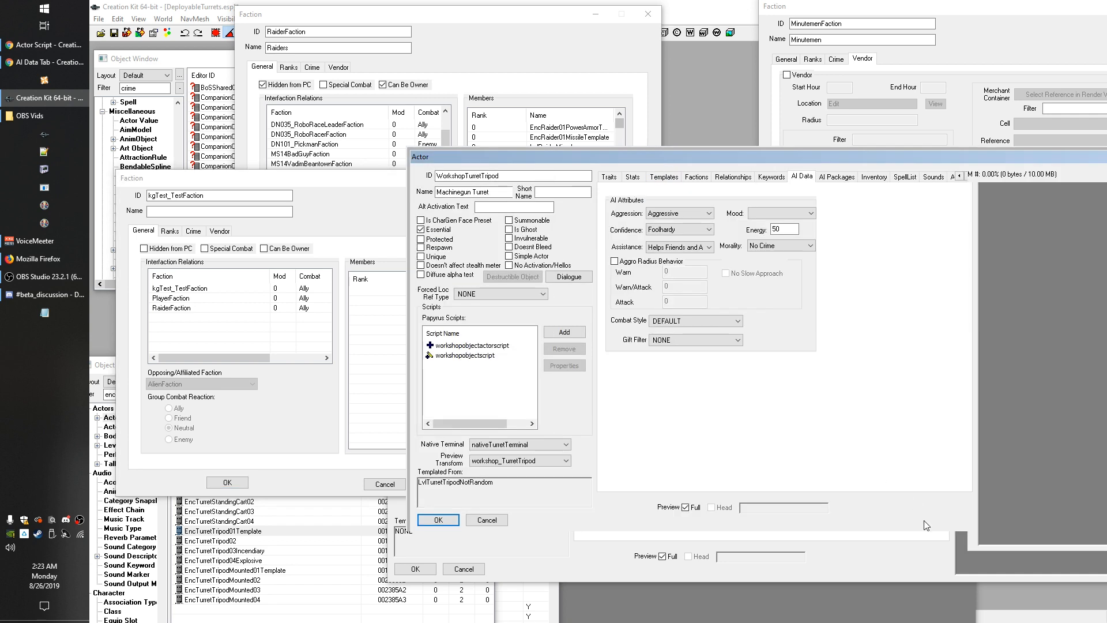
{"action": "left_click", "coordinate": [817, 563]}
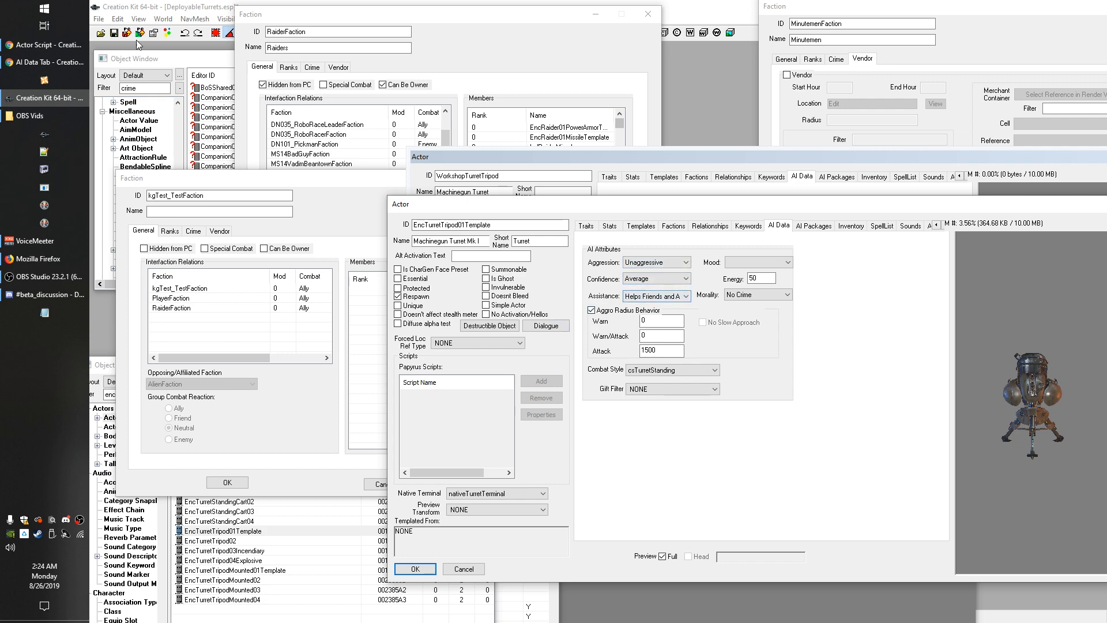
Switch to Chrome, highlight the AI Data Tab page's address, and review its Aggression, Confidence and Assistance tables
{"action": "left_click", "coordinate": [49, 61]}
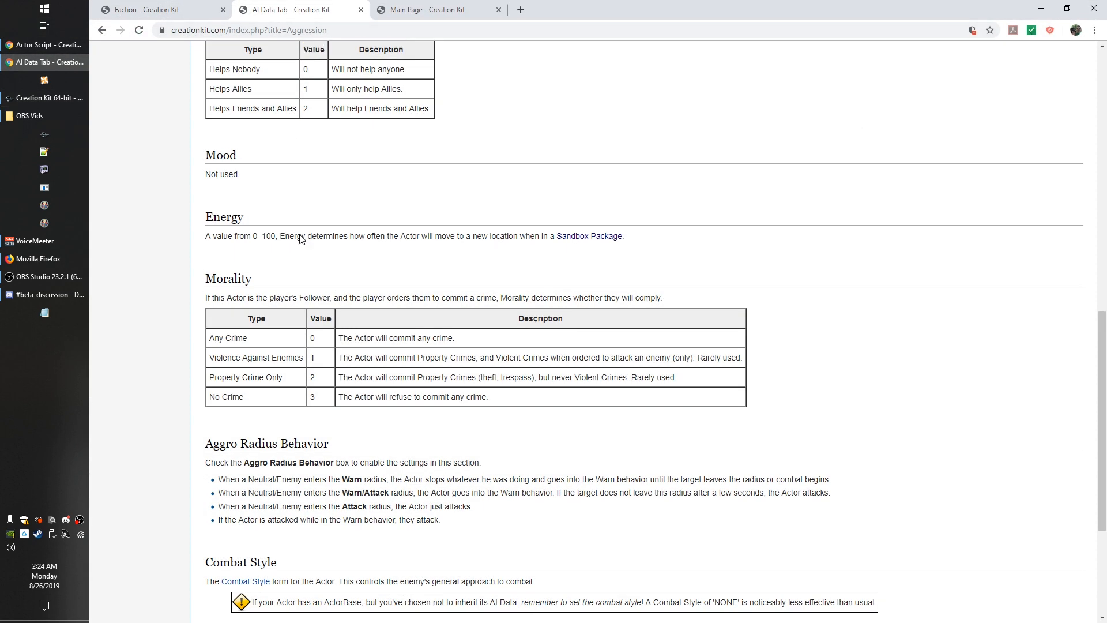
{"action": "scroll", "coordinate": [300, 239], "scroll_direction": "up", "scroll_amount": 7}
{"action": "left_click_drag", "start_coordinate": [326, 30], "coordinate": [171, 29]}
{"action": "scroll", "coordinate": [283, 194], "scroll_direction": "up", "scroll_amount": 2}
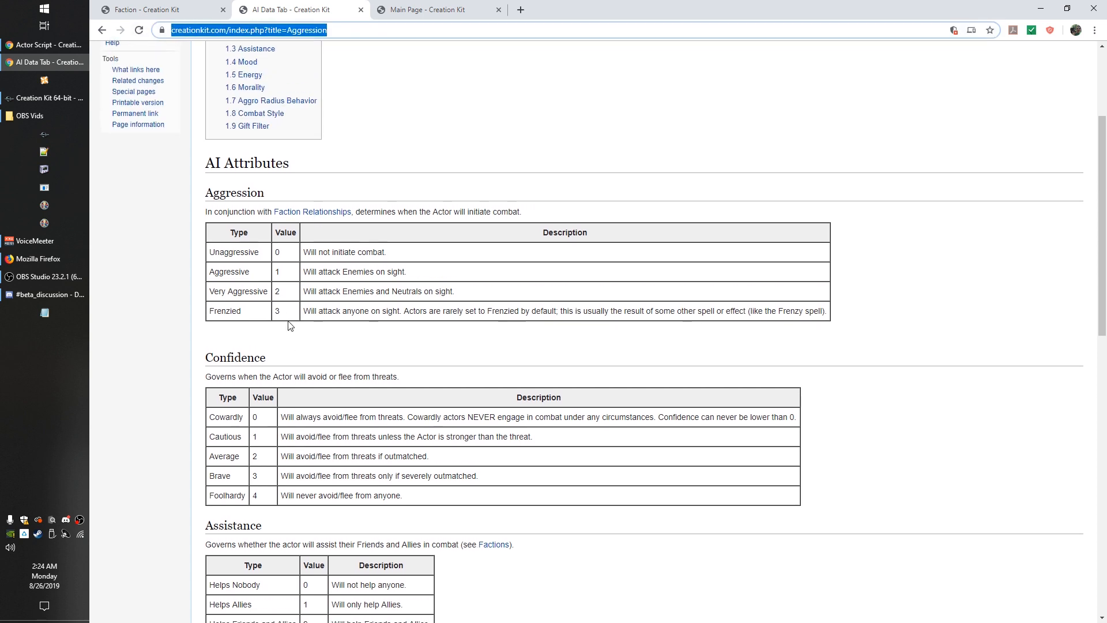
{"action": "scroll", "coordinate": [290, 325], "scroll_direction": "down", "scroll_amount": 4}
{"action": "scroll", "coordinate": [290, 322], "scroll_direction": "up", "scroll_amount": 2}
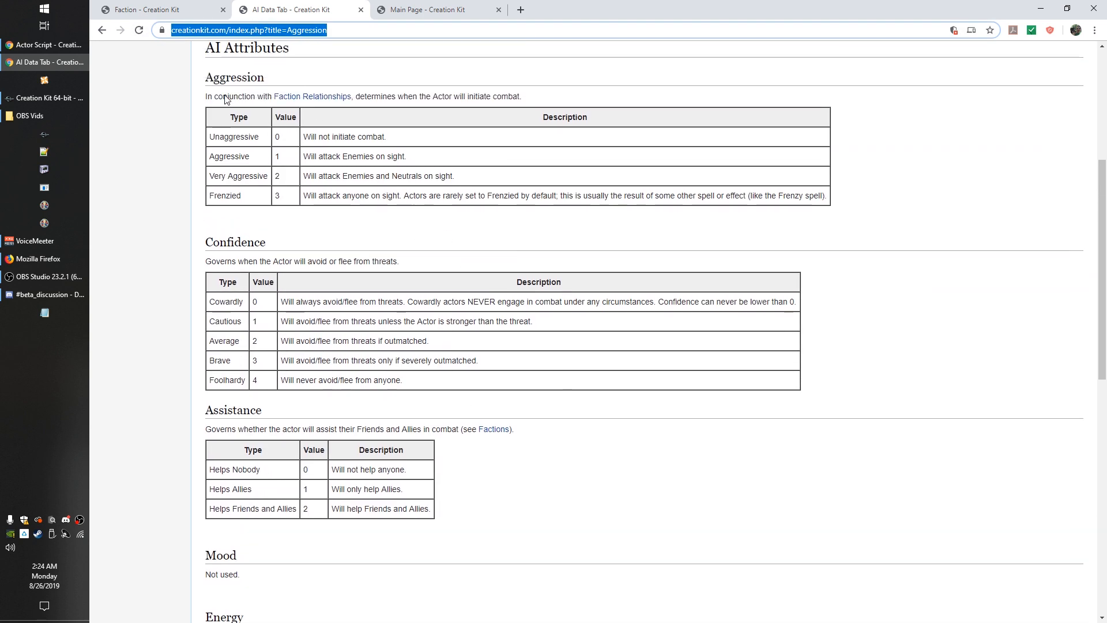
Return to Creation Kit and inspect kgTest_TestFaction's combat reactions toward PlayerFaction and toward itself
{"action": "left_click", "coordinate": [46, 98]}
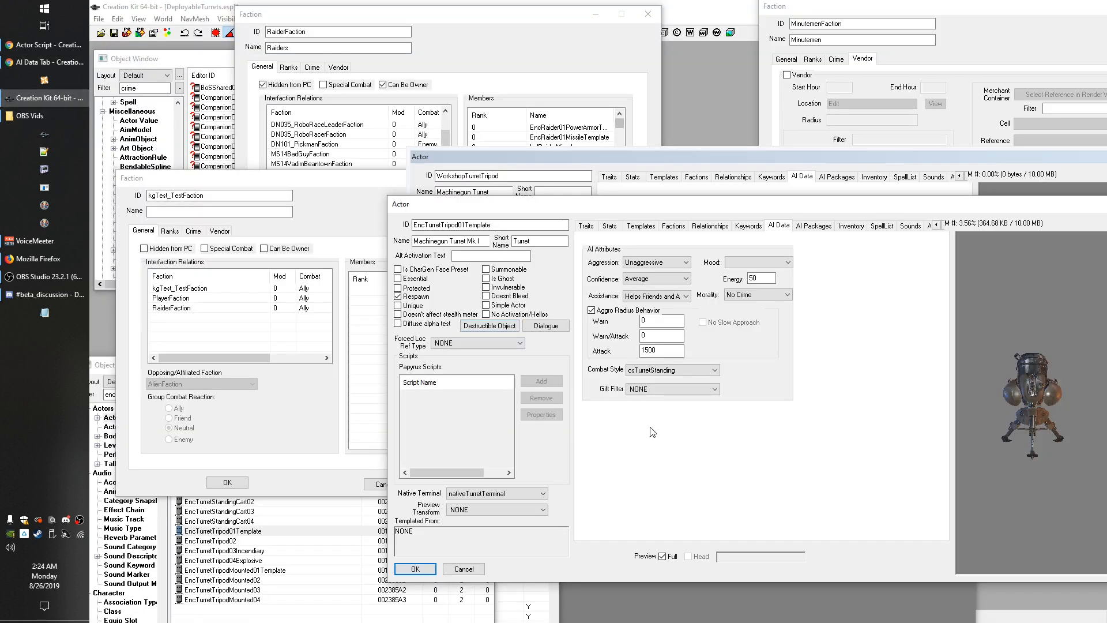
{"action": "left_click", "coordinate": [302, 169]}
{"action": "left_click", "coordinate": [203, 190]}
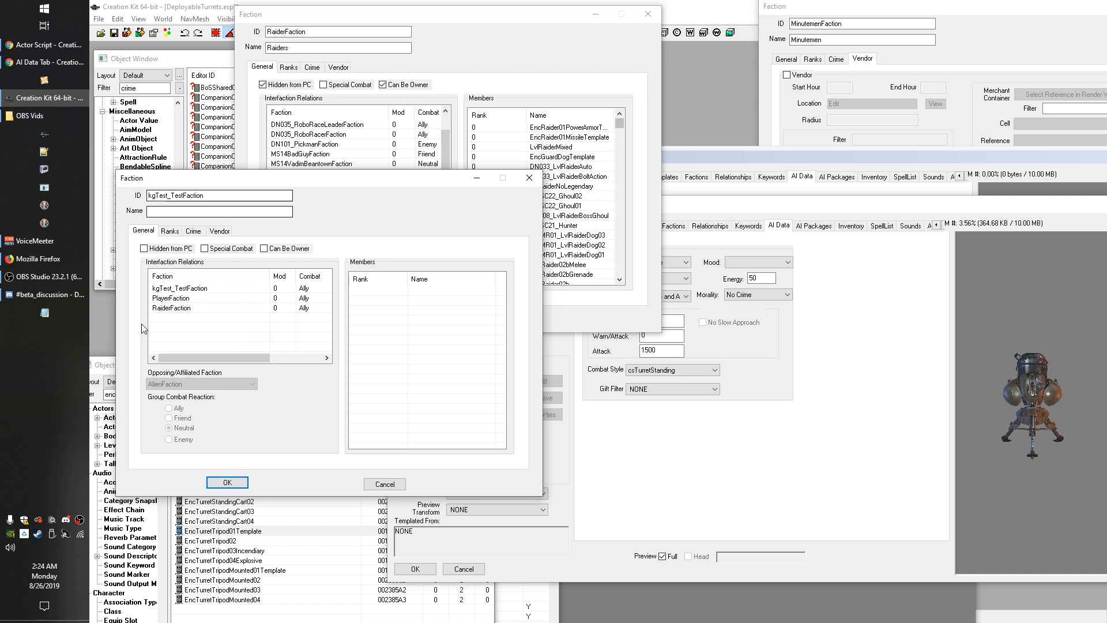
{"action": "left_click", "coordinate": [176, 298]}
{"action": "left_click", "coordinate": [197, 327]}
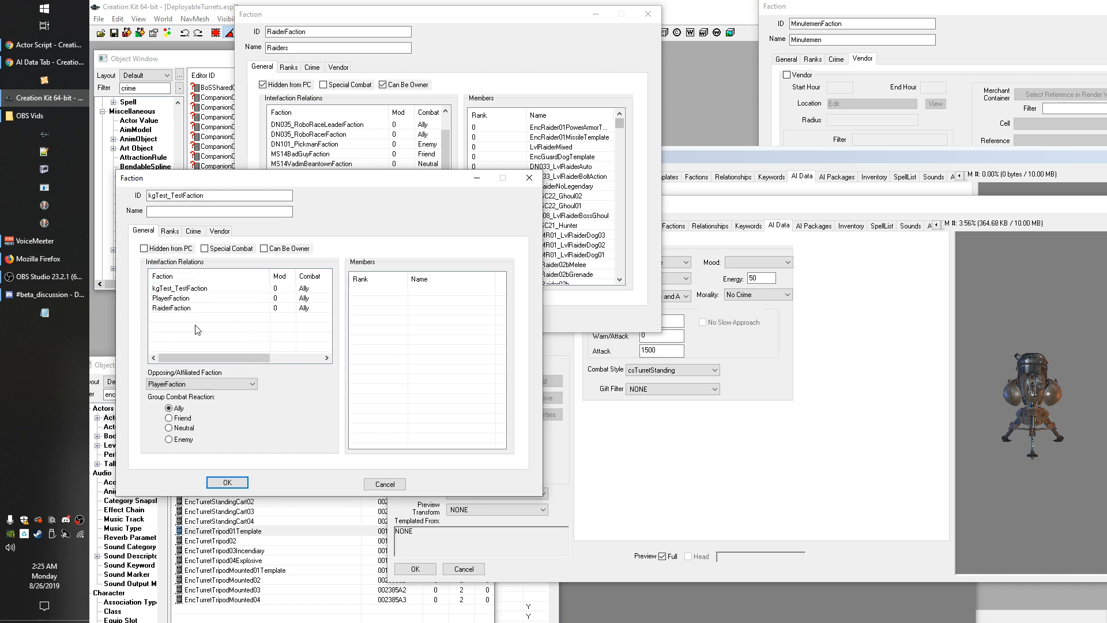
{"action": "left_click", "coordinate": [180, 291]}
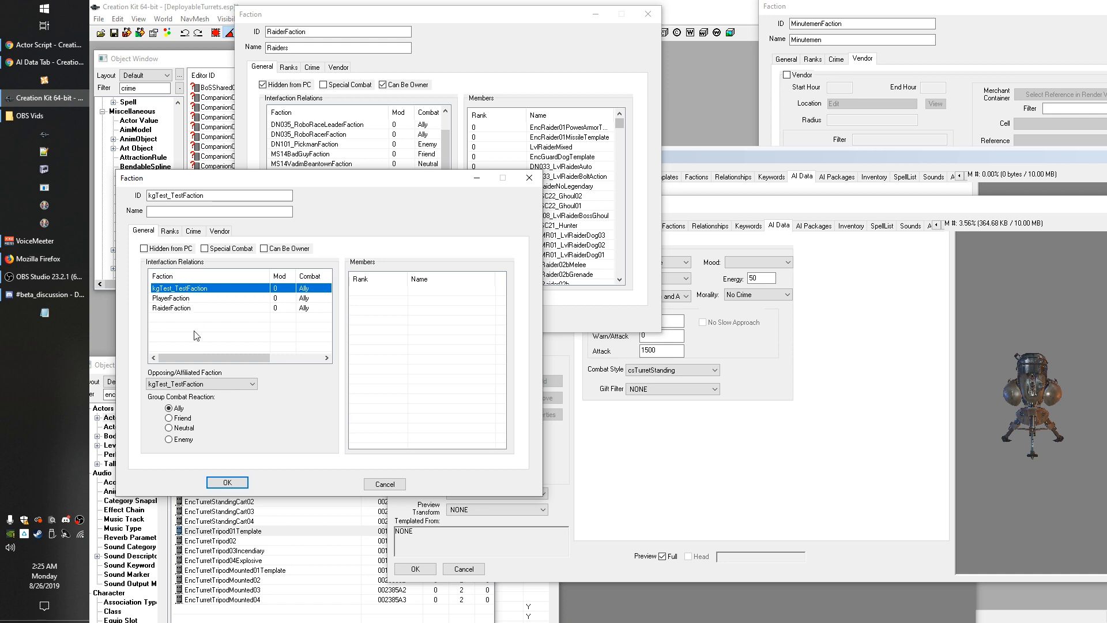
{"action": "left_click", "coordinate": [179, 315]}
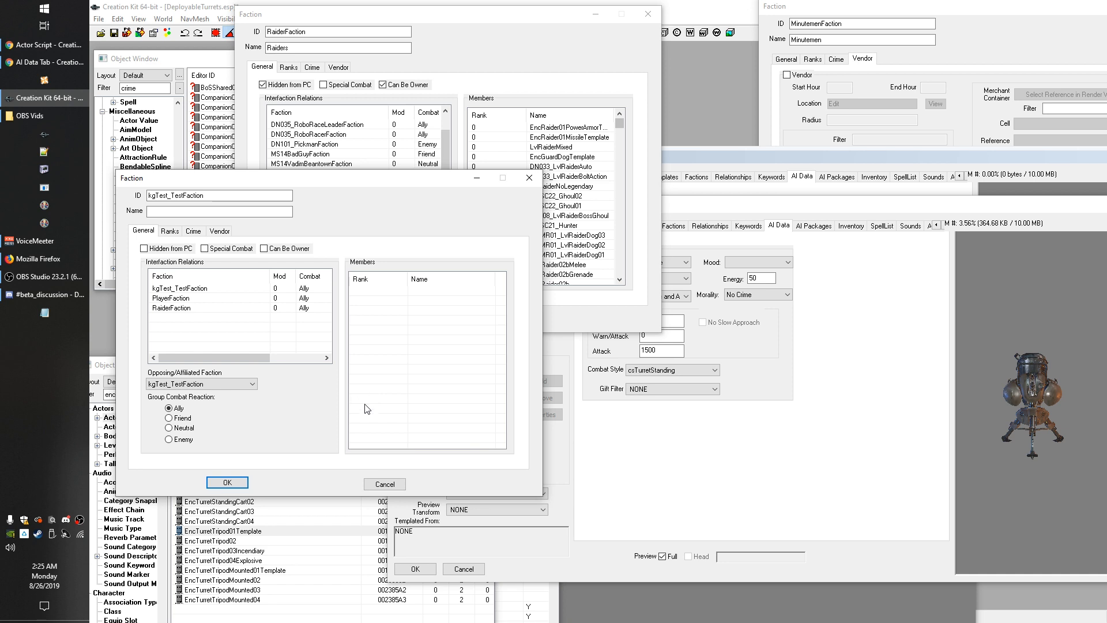
Reposition the kgTest_TestFaction window and review its interfaction relations alongside the EncTurretTripod01Template Aggression and Confidence settings
{"action": "left_click", "coordinate": [763, 488]}
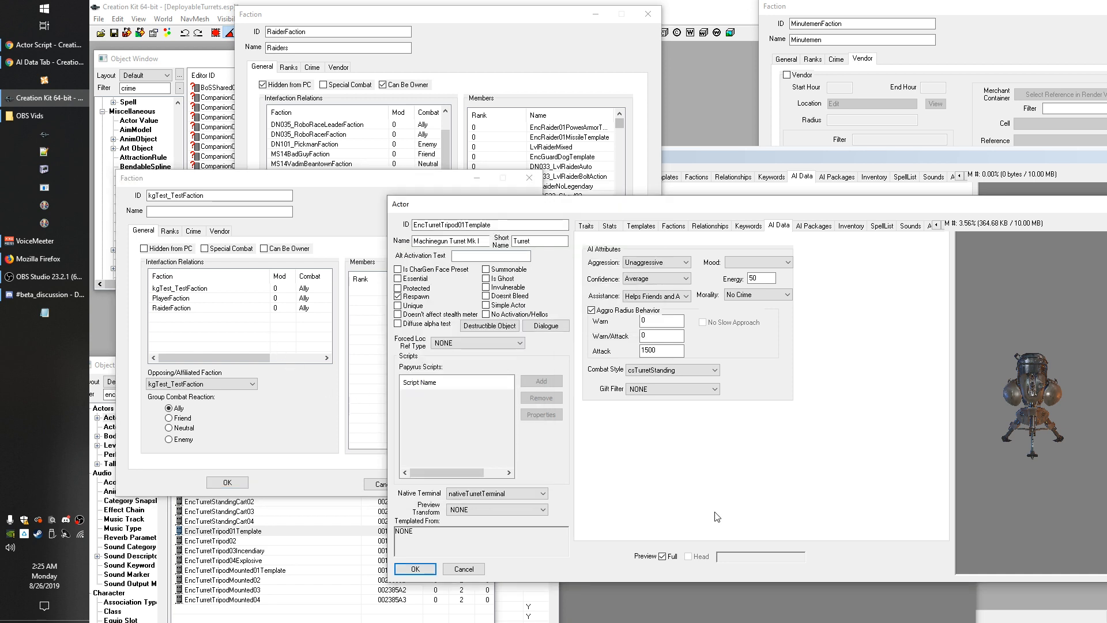
{"action": "left_click", "coordinate": [261, 328]}
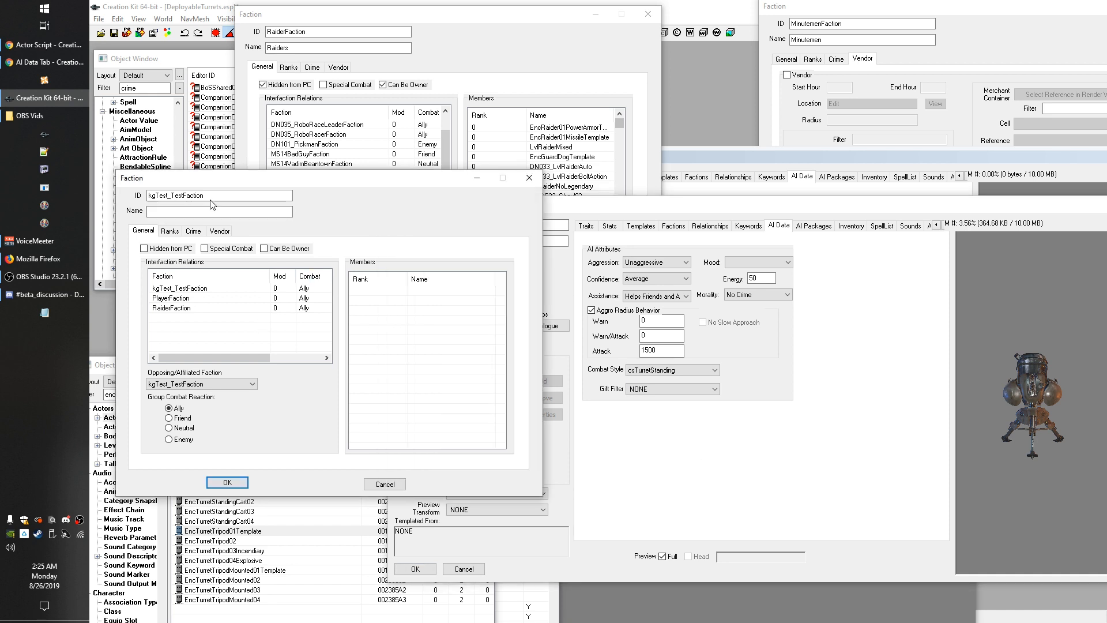
{"action": "left_click_drag", "start_coordinate": [218, 184], "coordinate": [214, 221]}
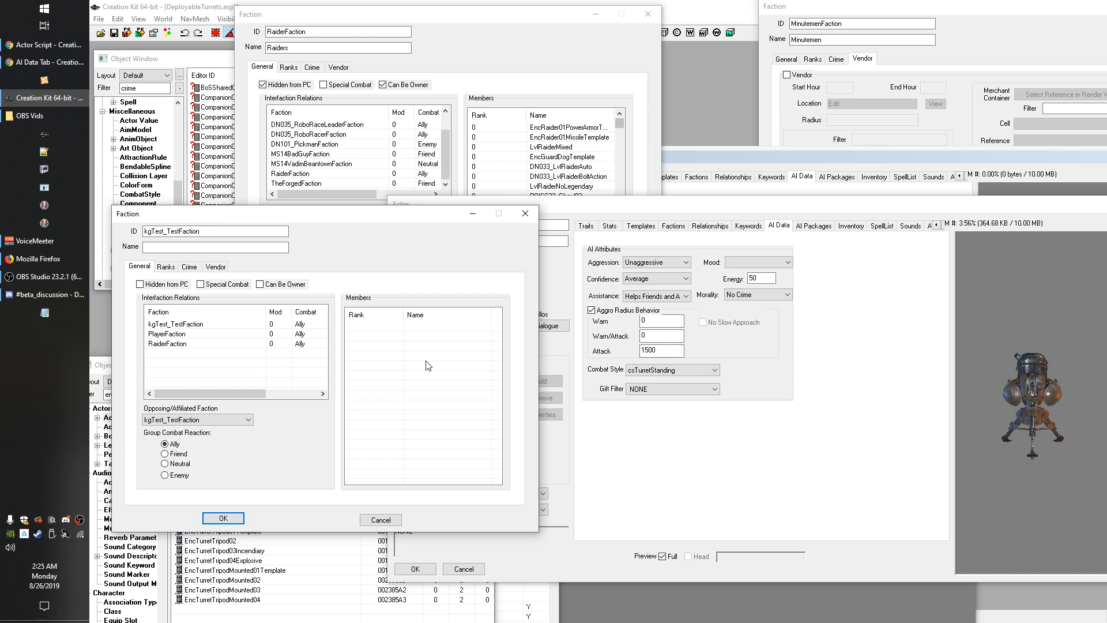
{"action": "left_click", "coordinate": [627, 593]}
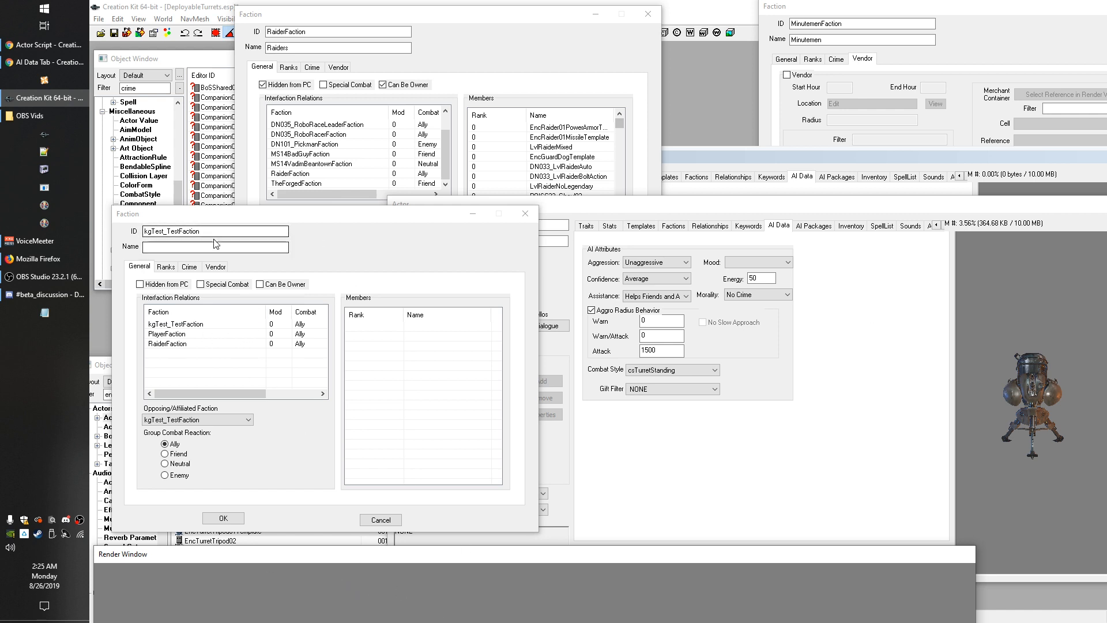
{"action": "left_click", "coordinate": [267, 357]}
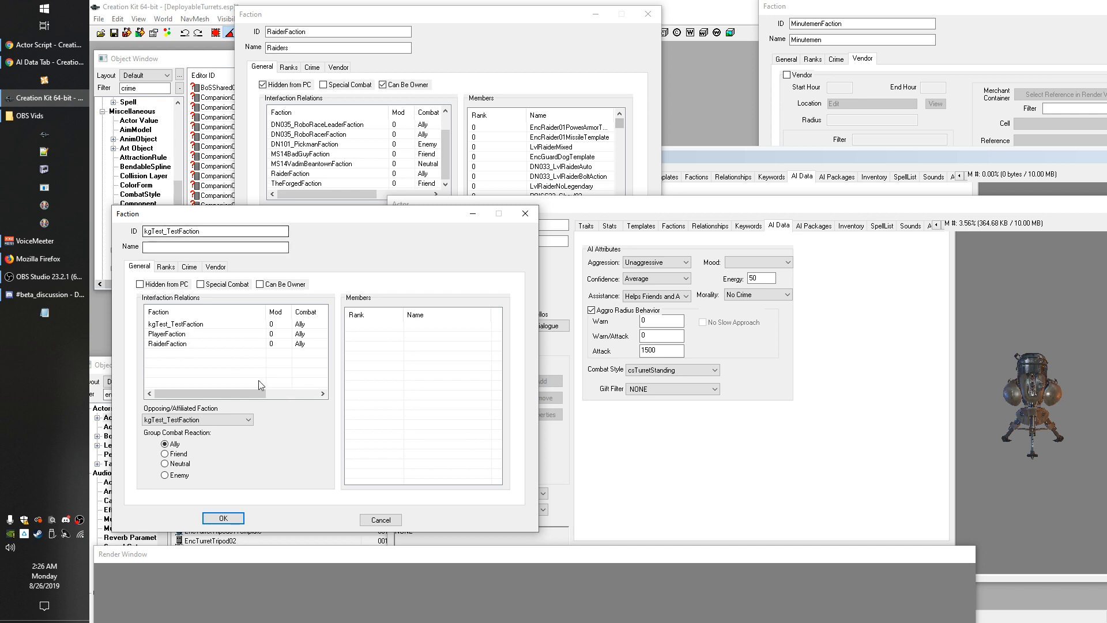
{"action": "left_click", "coordinate": [313, 327]}
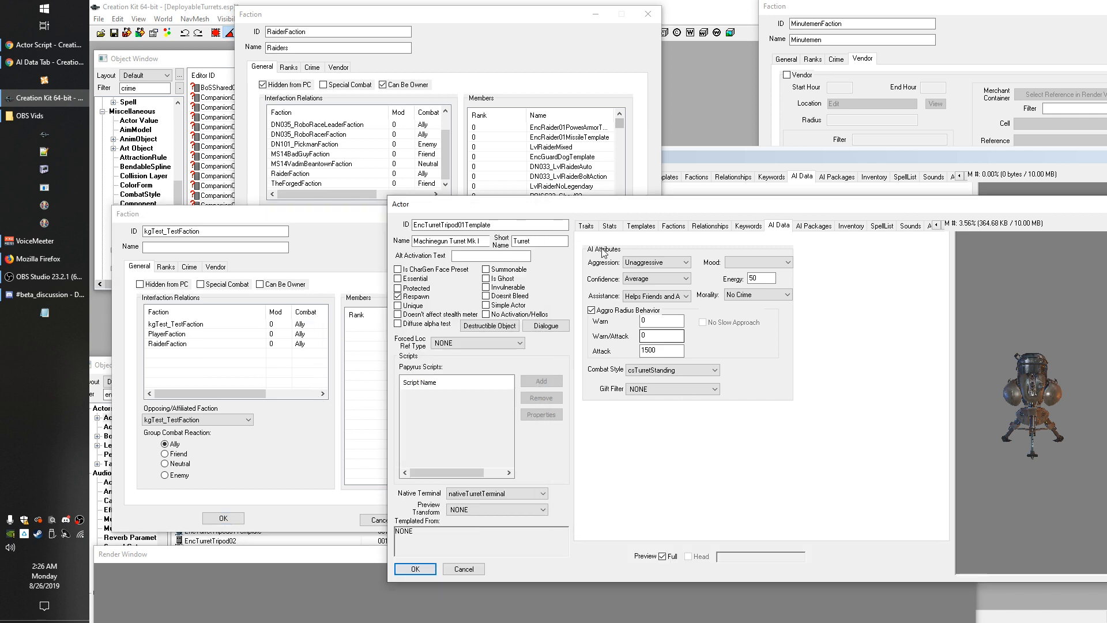
{"action": "left_click", "coordinate": [716, 476]}
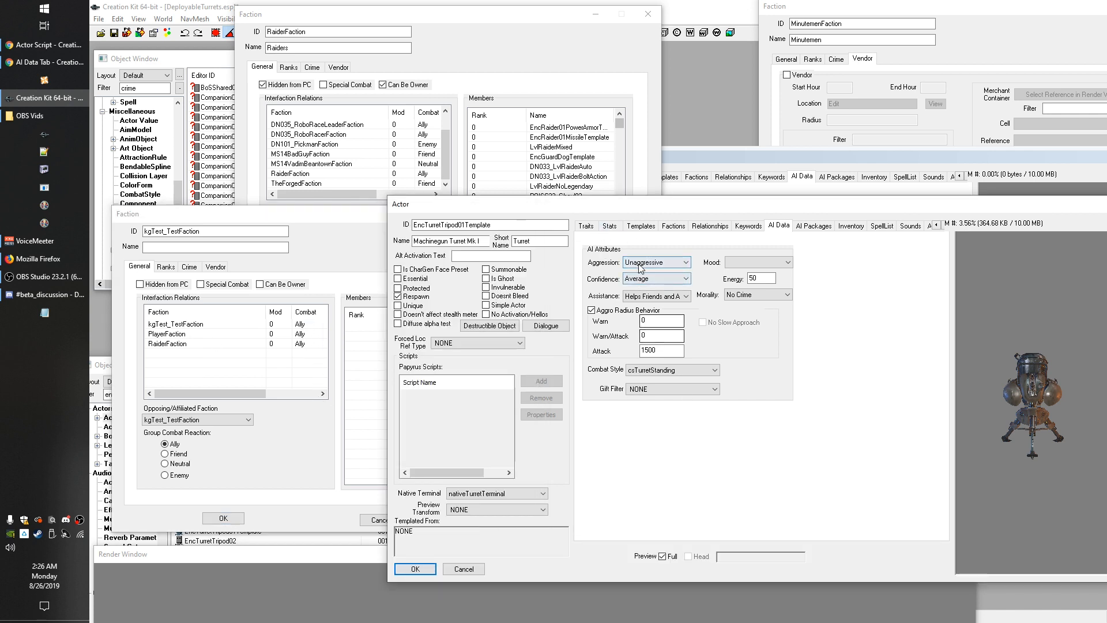